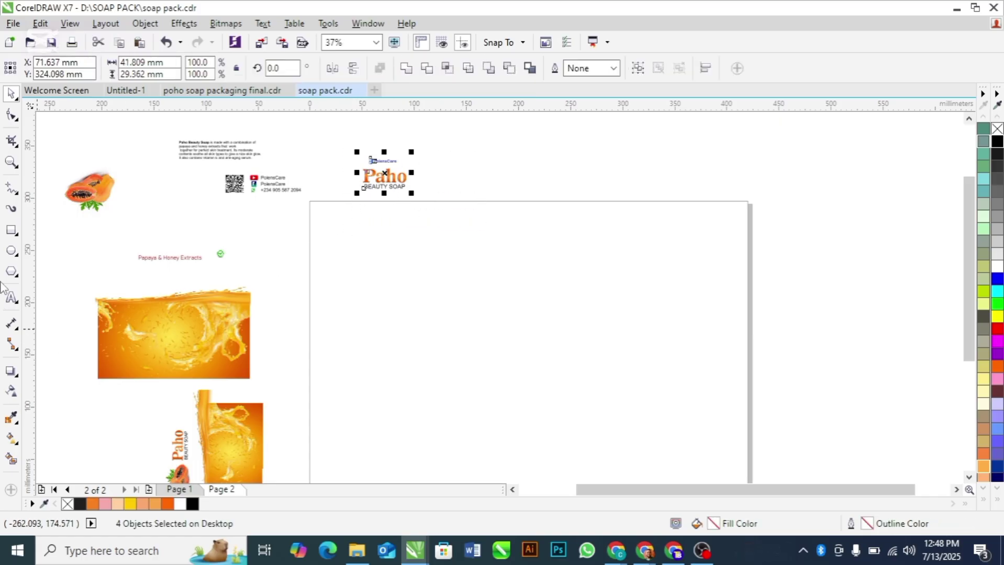
Step: Draw a front panel rectangle about 139 × 82 mm and add a mirrored copy about 31 mm high directly above it
{"action": "left_click", "coordinate": [11, 230]}
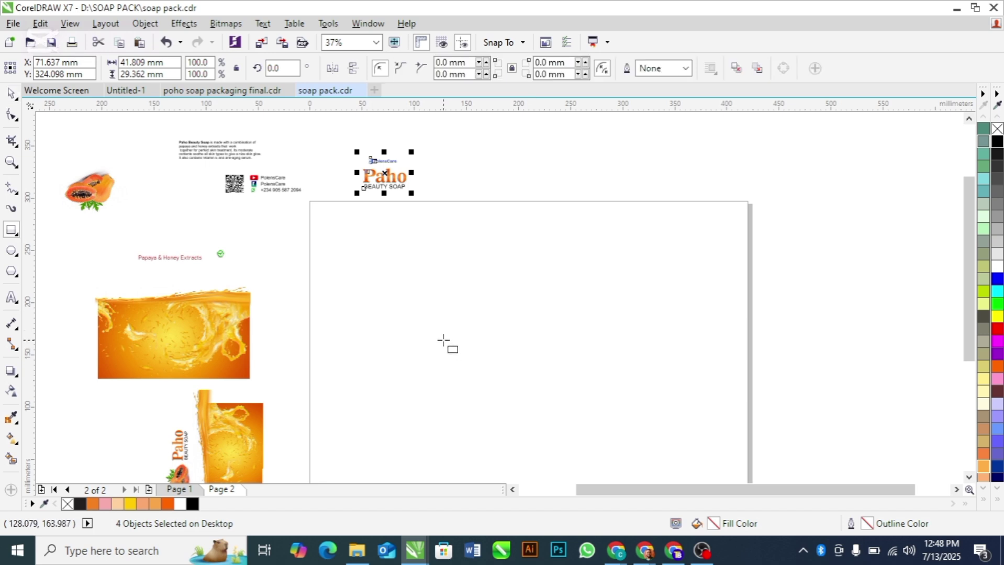
{"action": "left_click_drag", "start_coordinate": [417, 278], "coordinate": [563, 363]}
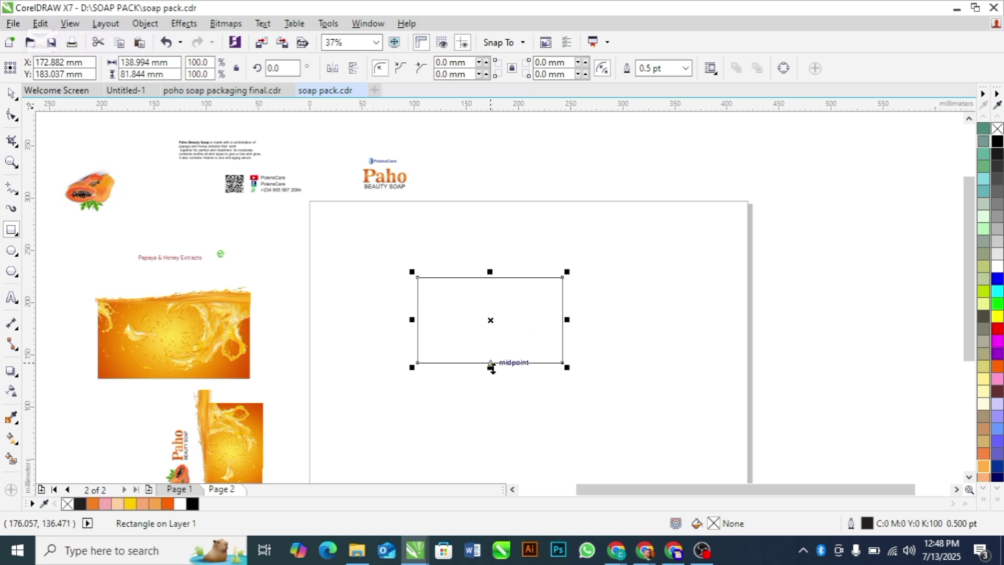
{"action": "left_click_drag", "start_coordinate": [491, 368], "coordinate": [481, 246]}
{"action": "key", "text": "space"}
{"action": "left_click", "coordinate": [359, 323]}
{"action": "left_click", "coordinate": [511, 304]}
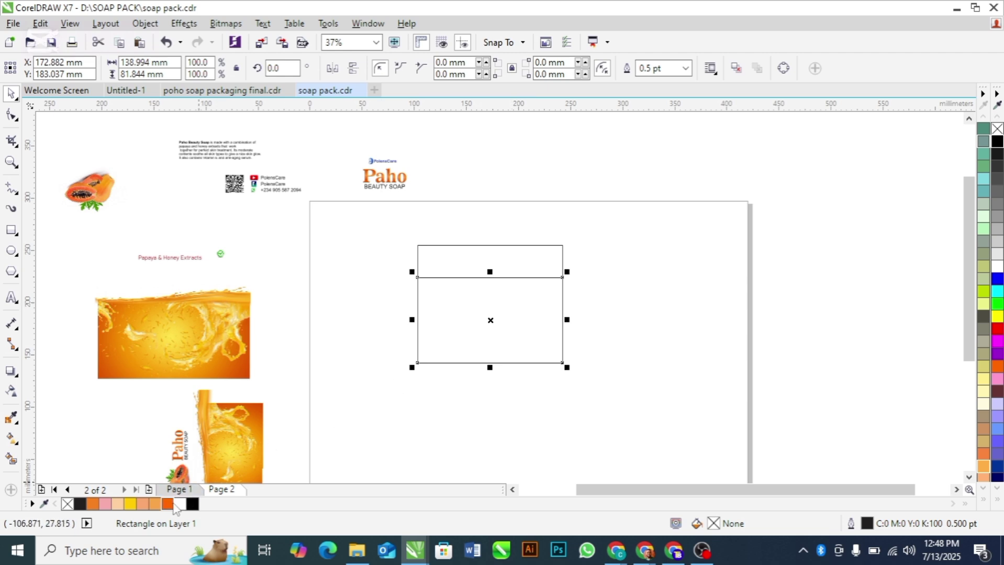
Step: Fill the upper panel with orange (#FF6600) and remove its outline
{"action": "left_click", "coordinate": [475, 256]}
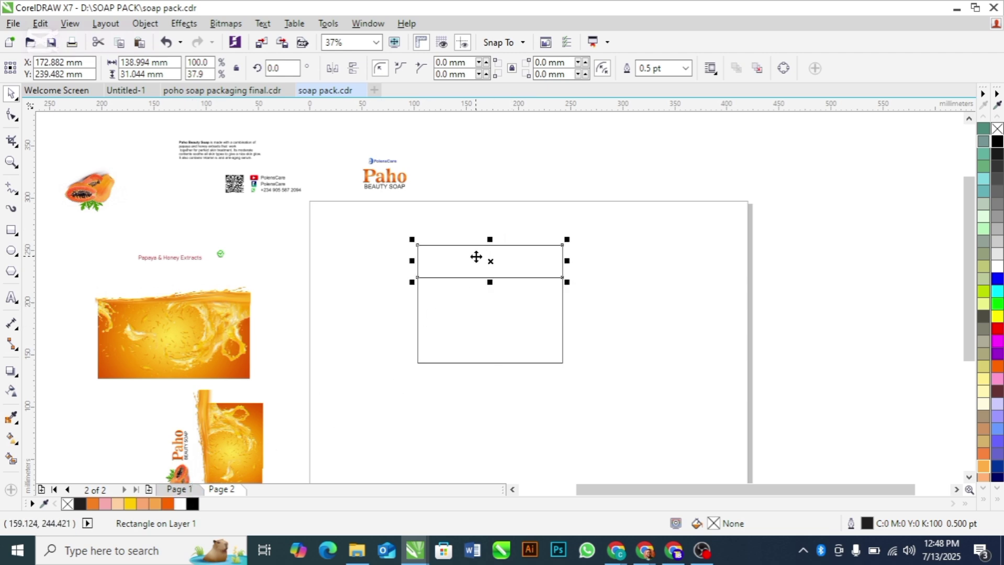
{"action": "left_click", "coordinate": [168, 504]}
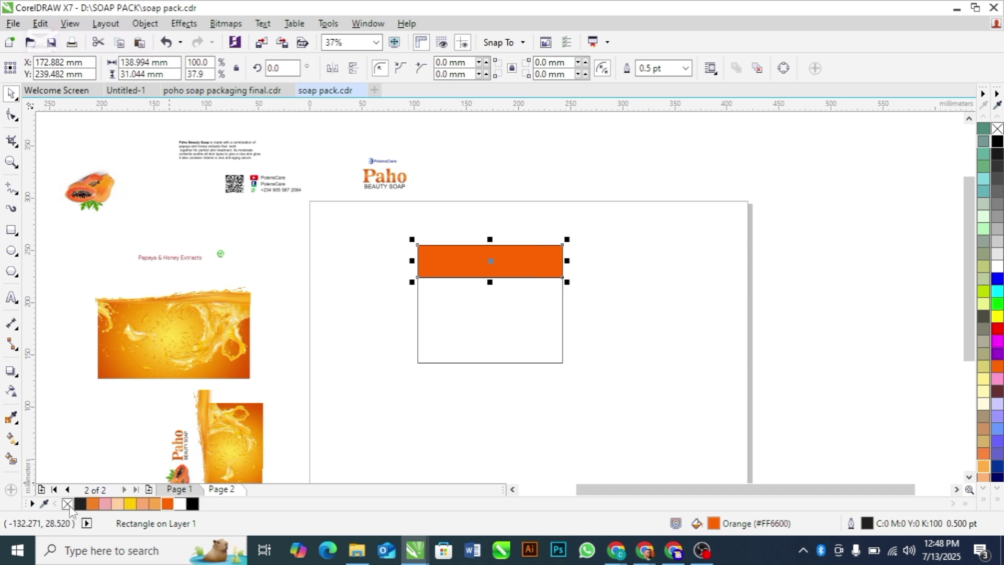
{"action": "left_click", "coordinate": [450, 324]}
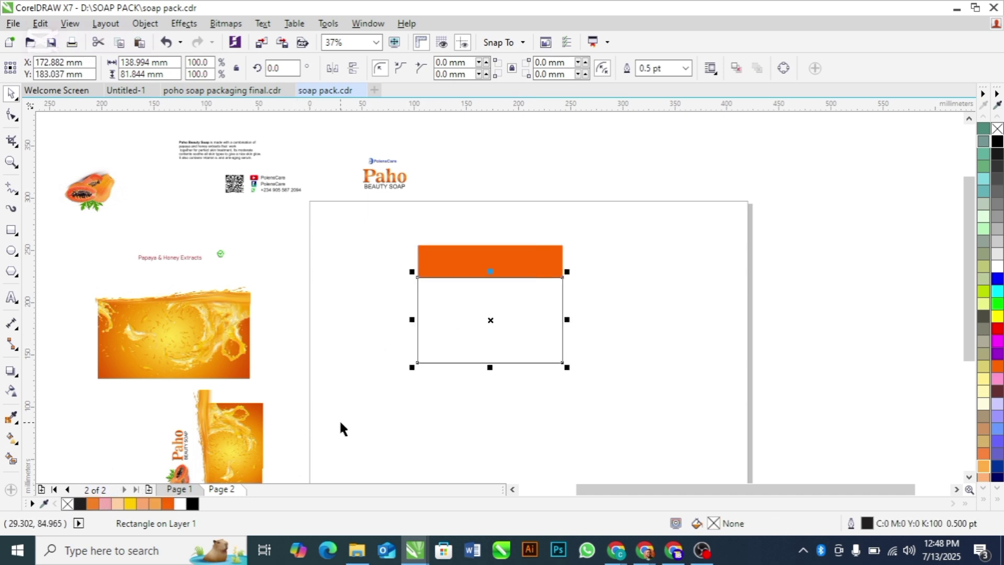
{"action": "left_click", "coordinate": [366, 390]}
Step: Add a mirrored copy about 35 mm wide against the front panel's left edge and fill it with orange (#FF6600)
{"action": "left_click", "coordinate": [483, 255]}
{"action": "left_click", "coordinate": [488, 328]}
{"action": "left_click_drag", "start_coordinate": [568, 321], "coordinate": [385, 339]}
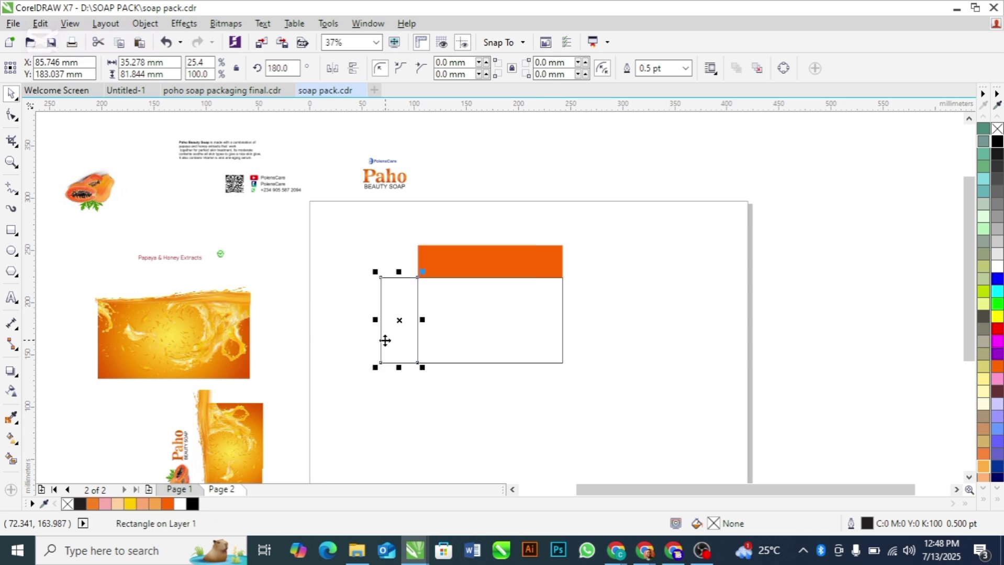
{"action": "left_click", "coordinate": [168, 504]}
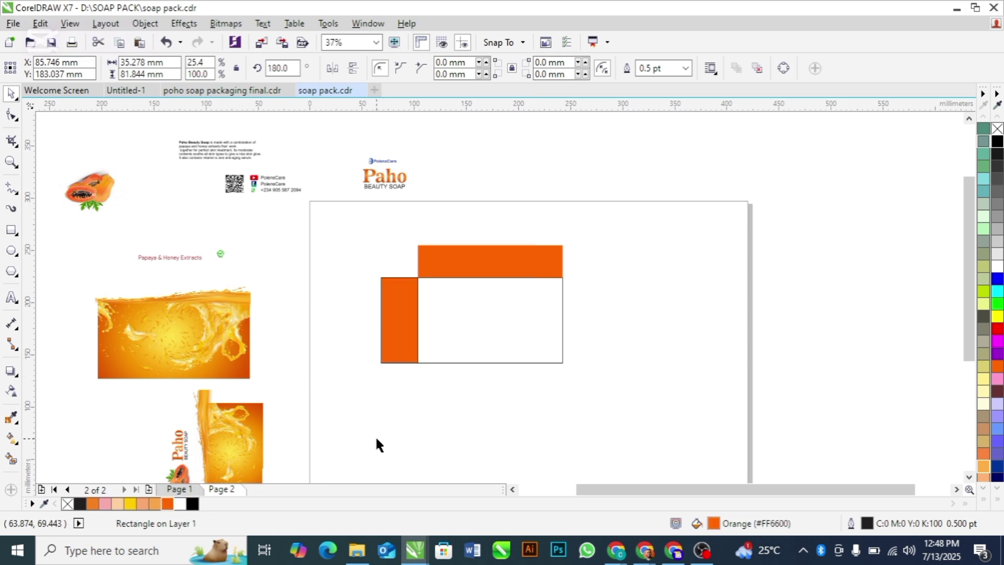
{"action": "left_click", "coordinate": [375, 435]}
{"action": "left_click_drag", "start_coordinate": [397, 333], "coordinate": [378, 352]}
{"action": "left_click_drag", "start_coordinate": [485, 269], "coordinate": [503, 238]}
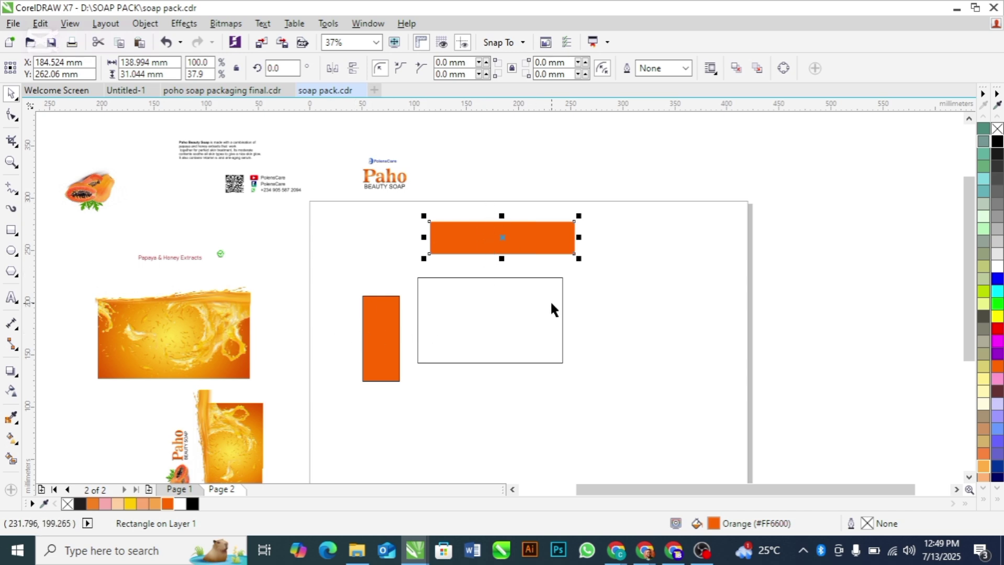
{"action": "key", "text": "ctrl+z"}
{"action": "key", "text": "ctrl+z"}
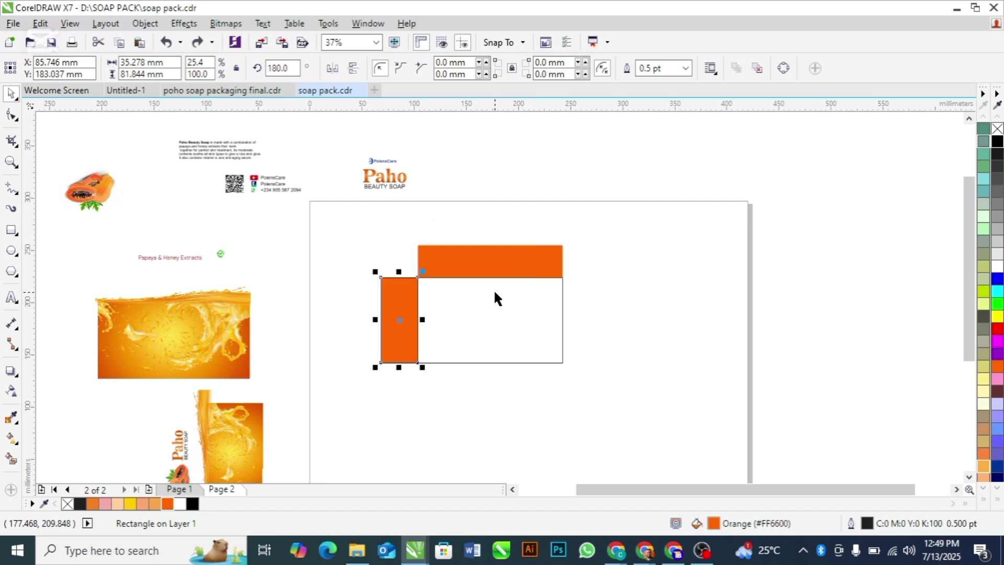
Step: Remove the outline from the orange side panel at the front panel's left edge
{"action": "left_click", "coordinate": [330, 288]}
{"action": "left_click", "coordinate": [408, 314]}
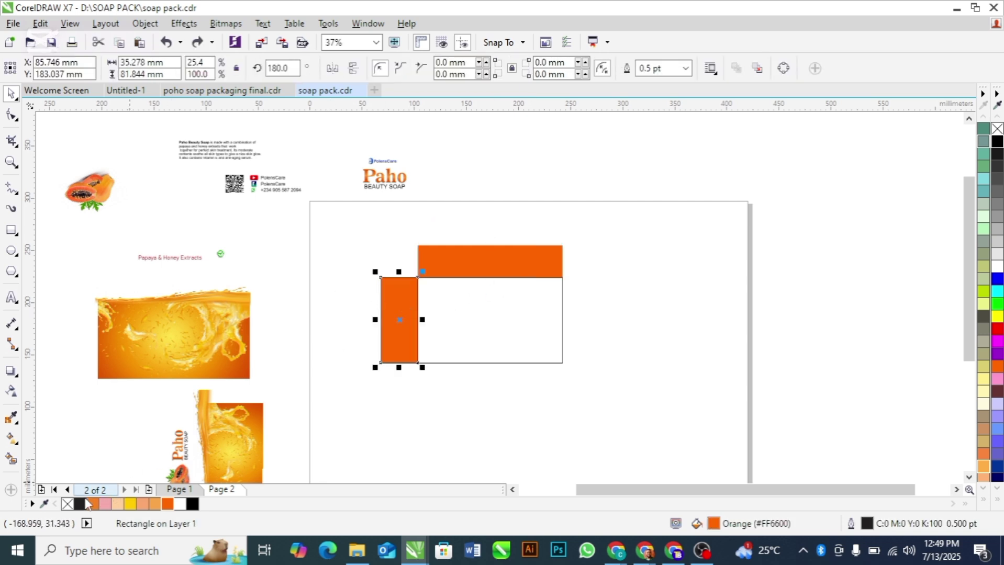
{"action": "right_click", "coordinate": [67, 504]}
{"action": "left_click", "coordinate": [336, 379]}
Step: Add a mirrored flap about 18 mm wide on the side panel's outer edge and fill it with Light Orange
{"action": "left_click", "coordinate": [397, 328]}
{"action": "left_click_drag", "start_coordinate": [419, 320], "coordinate": [367, 335]}
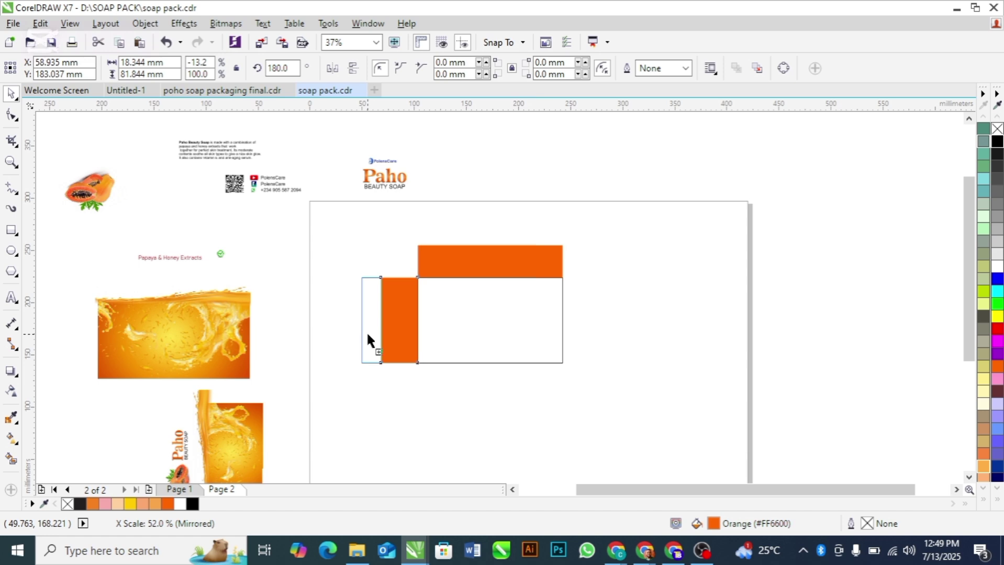
{"action": "left_click_drag", "start_coordinate": [368, 334], "coordinate": [369, 334]}
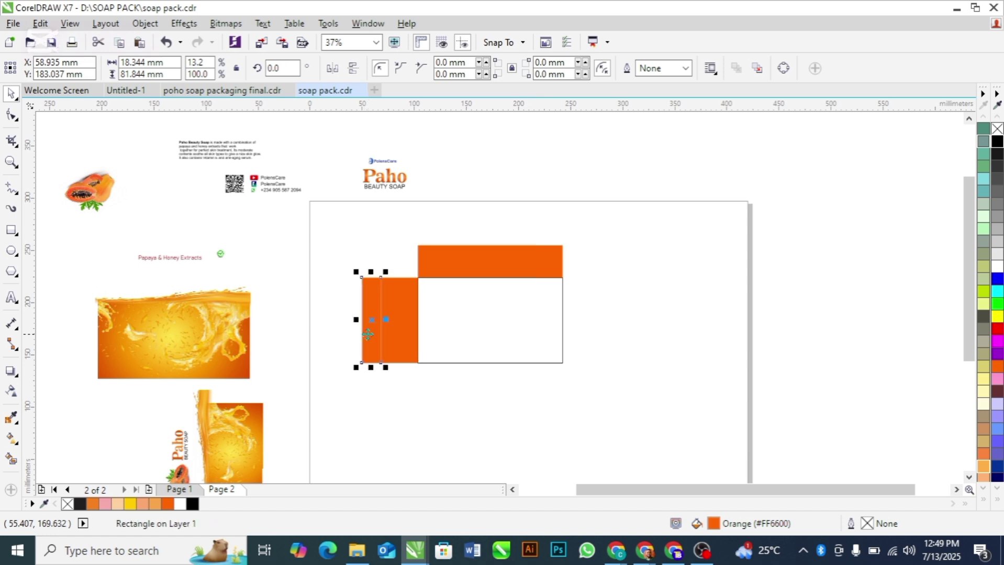
{"action": "key", "text": "z"}
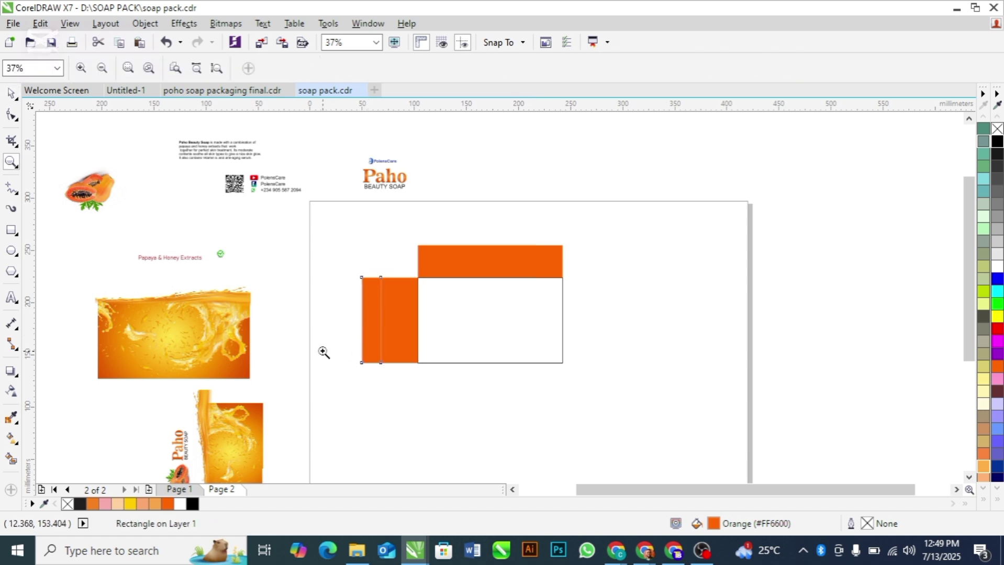
{"action": "left_click_drag", "start_coordinate": [340, 271], "coordinate": [446, 363]}
{"action": "key", "text": "space"}
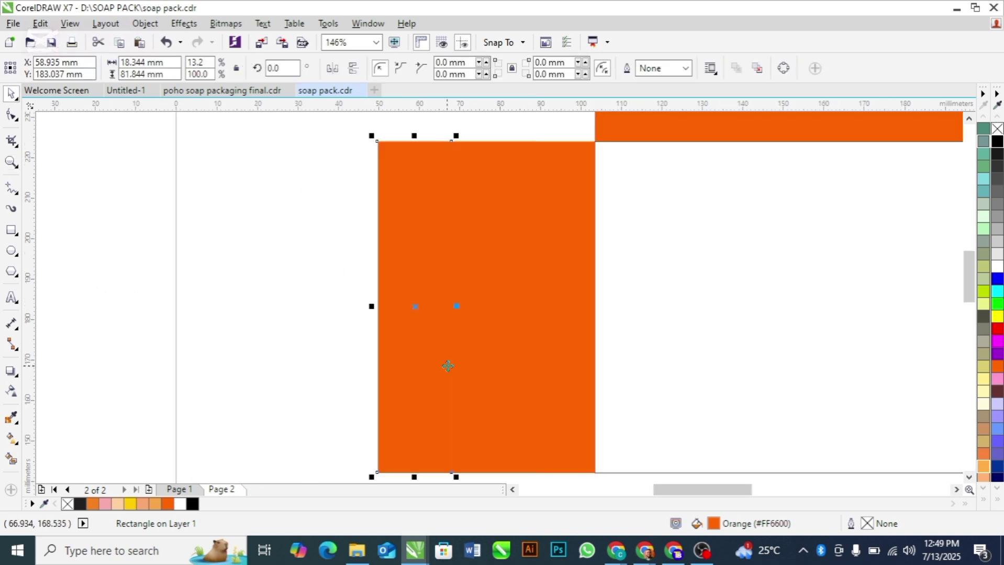
{"action": "left_click", "coordinate": [155, 504]}
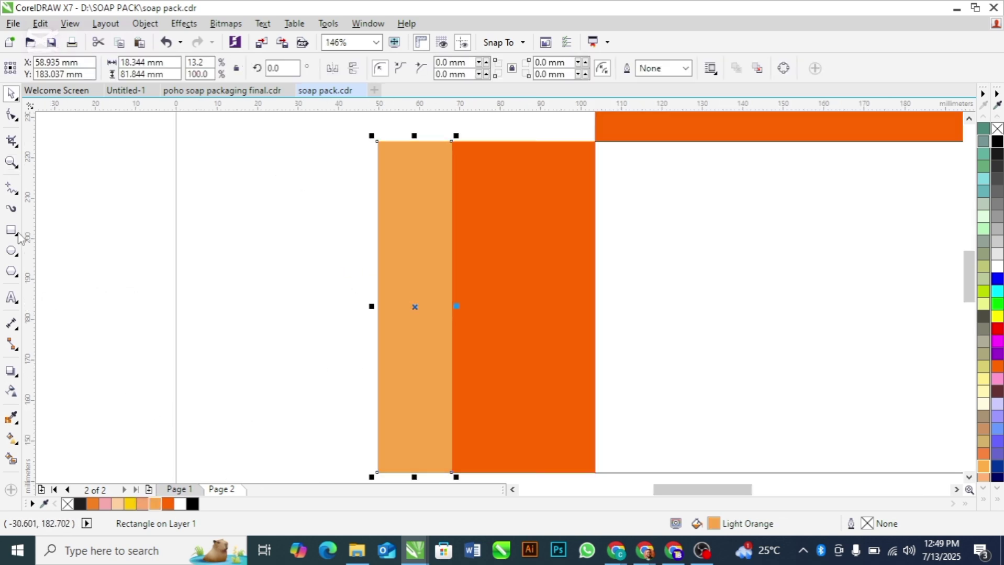
Step: Round the light orange flap's two outer corners to a radius of about 6.8 mm with the Shape tool
{"action": "left_click", "coordinate": [9, 118]}
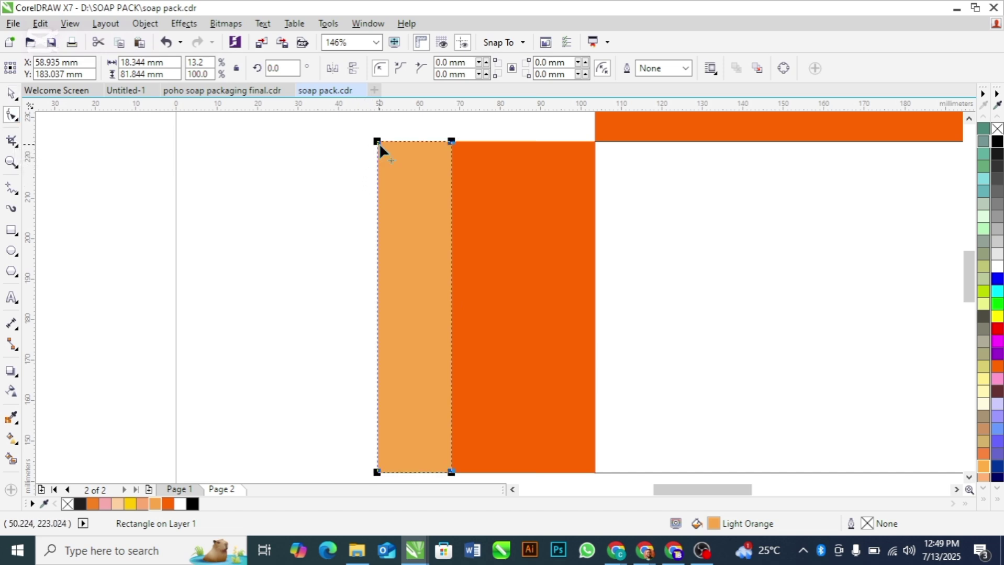
{"action": "left_click_drag", "start_coordinate": [378, 142], "coordinate": [405, 436]}
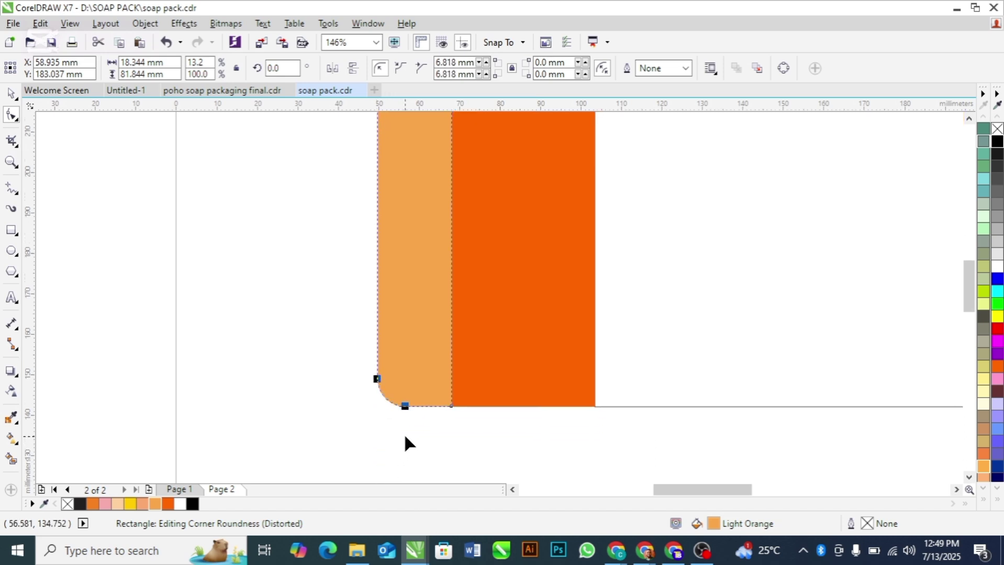
{"action": "key", "text": "space"}
{"action": "scroll", "coordinate": [404, 434], "scroll_direction": "down", "scroll_amount": 2}
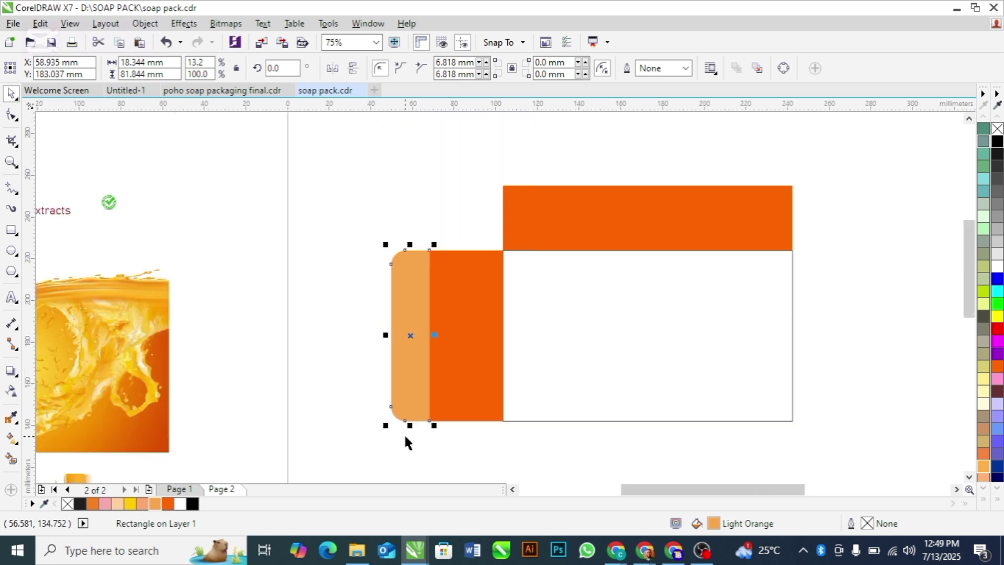
{"action": "scroll", "coordinate": [404, 433], "scroll_direction": "down", "scroll_amount": 1}
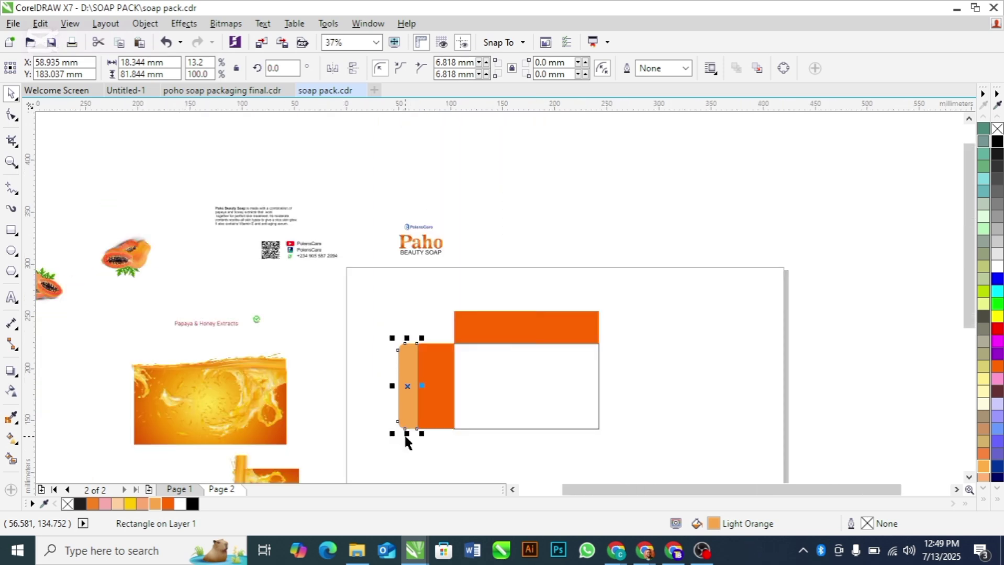
Step: Move the product description text onto the orange upper panel and colour it white
{"action": "left_click_drag", "start_coordinate": [972, 249], "coordinate": [974, 288]}
{"action": "left_click", "coordinate": [712, 393]}
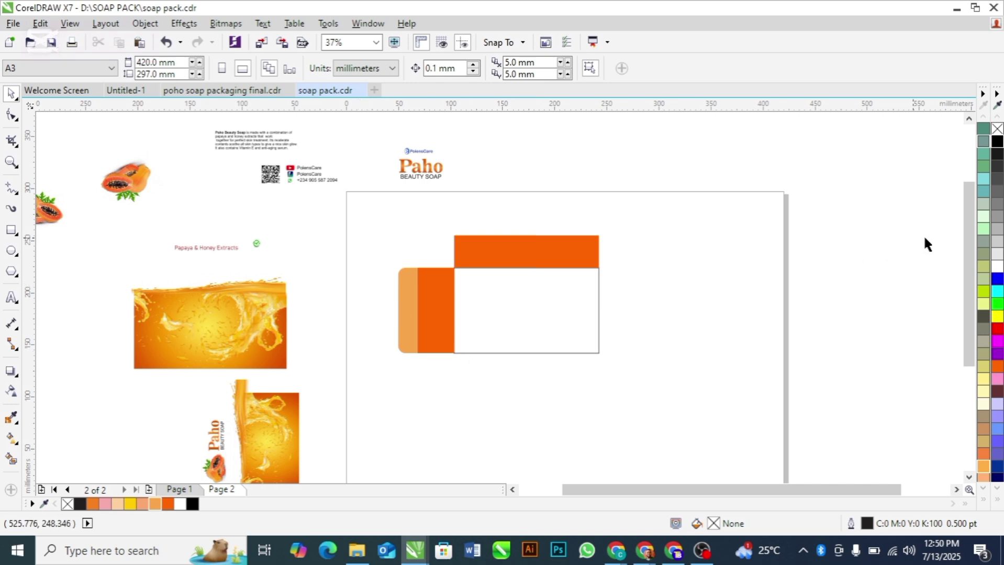
{"action": "left_click_drag", "start_coordinate": [970, 245], "coordinate": [974, 257]}
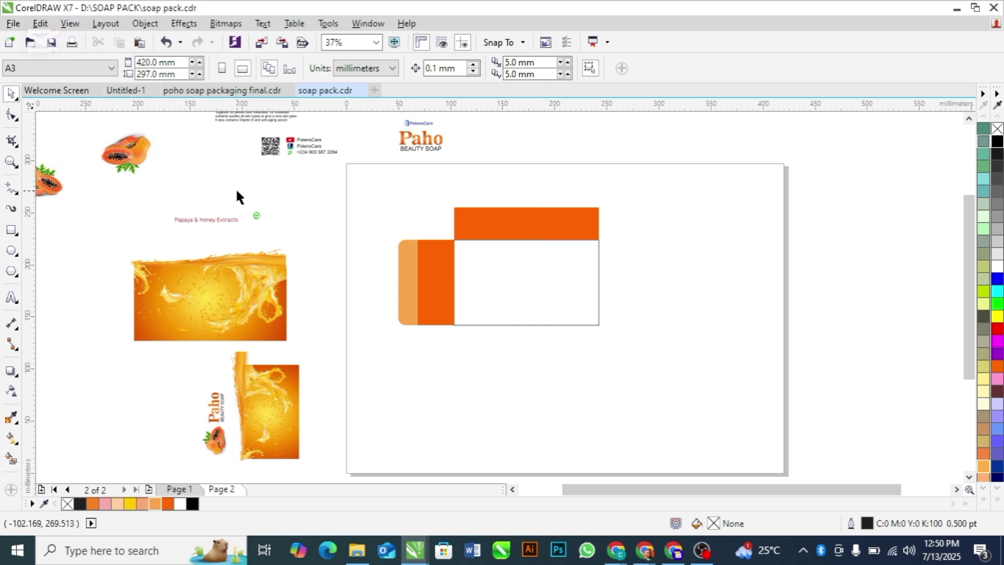
{"action": "left_click_drag", "start_coordinate": [968, 223], "coordinate": [963, 201]}
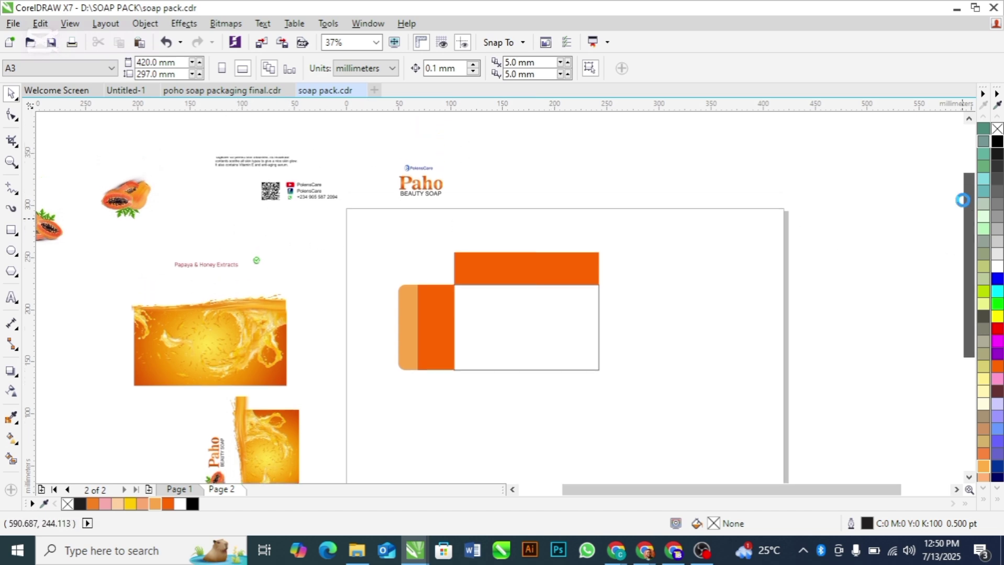
{"action": "left_click_drag", "start_coordinate": [159, 132], "coordinate": [528, 274]}
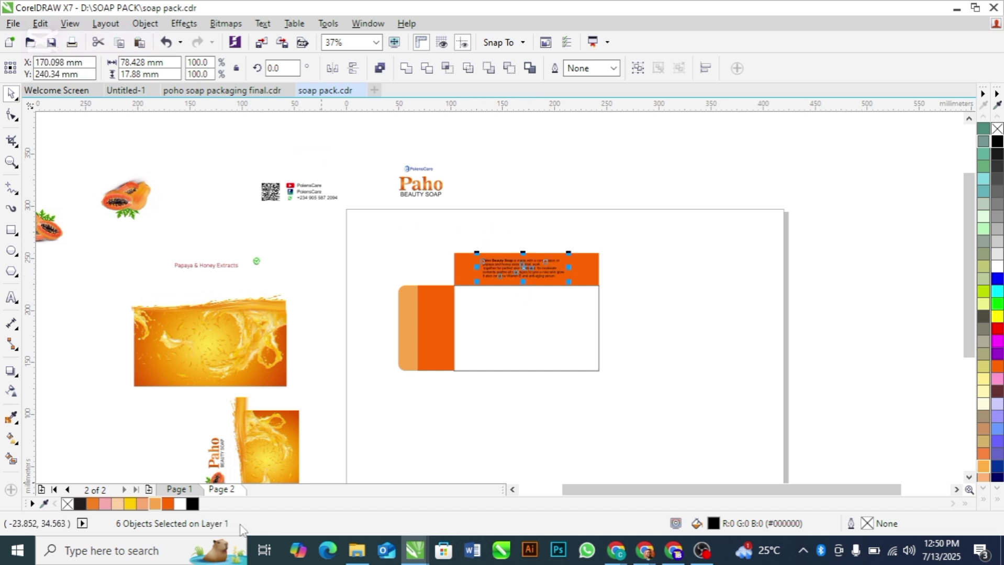
{"action": "left_click", "coordinate": [180, 504]}
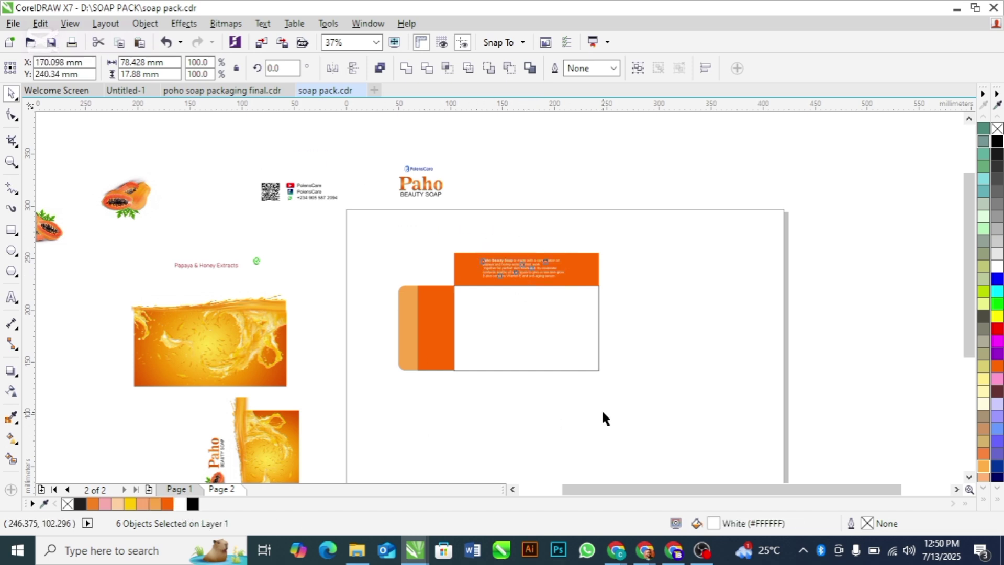
{"action": "left_click", "coordinate": [709, 227]}
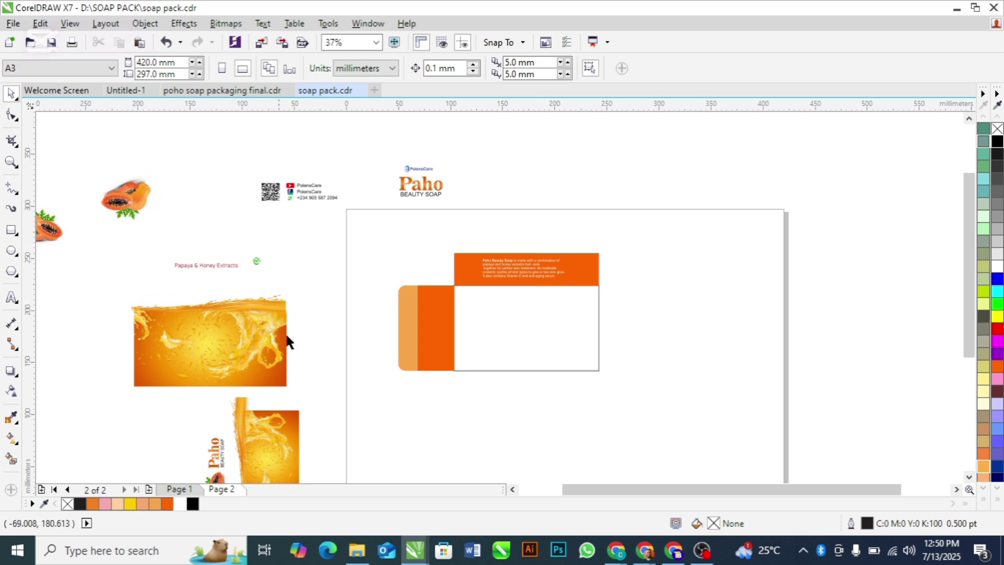
Step: Scale the vertical Paho splash artwork to about 74 × 81 mm and PowerClip it inside the orange side panel
{"action": "left_click_drag", "start_coordinate": [969, 256], "coordinate": [972, 290]}
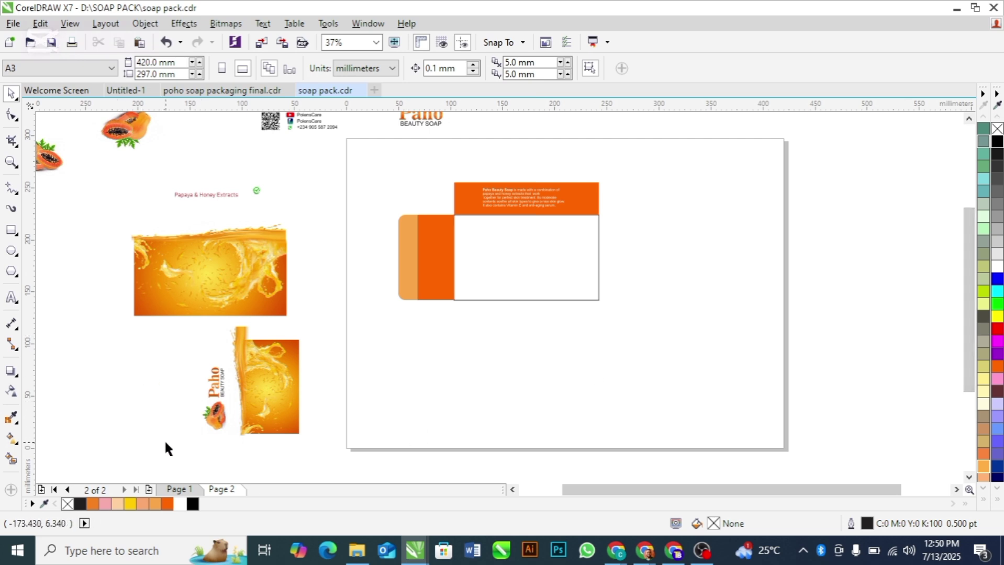
{"action": "left_click_drag", "start_coordinate": [168, 454], "coordinate": [285, 346]}
{"action": "left_click_drag", "start_coordinate": [240, 400], "coordinate": [429, 264]}
{"action": "key", "text": "Escape"}
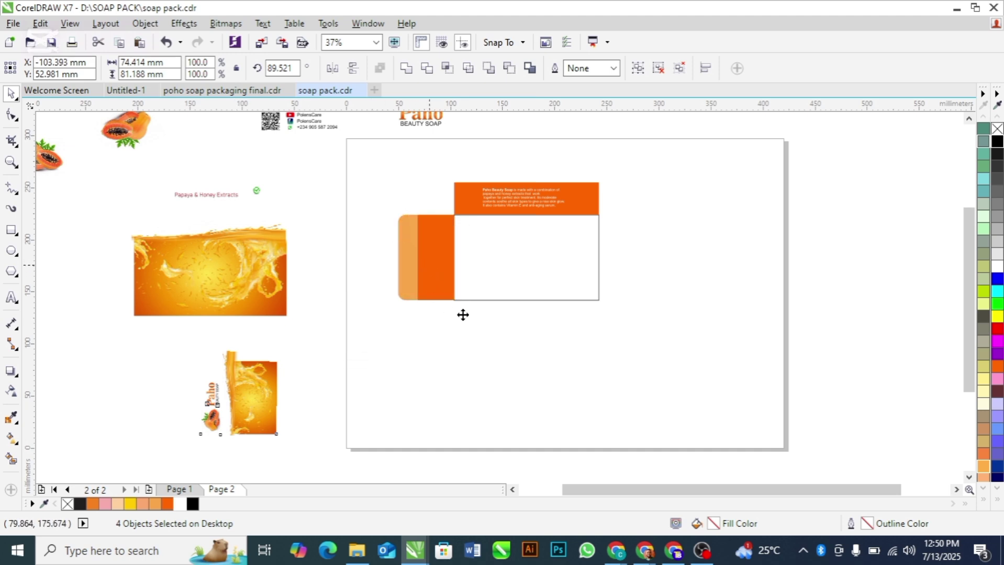
{"action": "right_click", "coordinate": [463, 314]}
{"action": "left_click", "coordinate": [464, 314]}
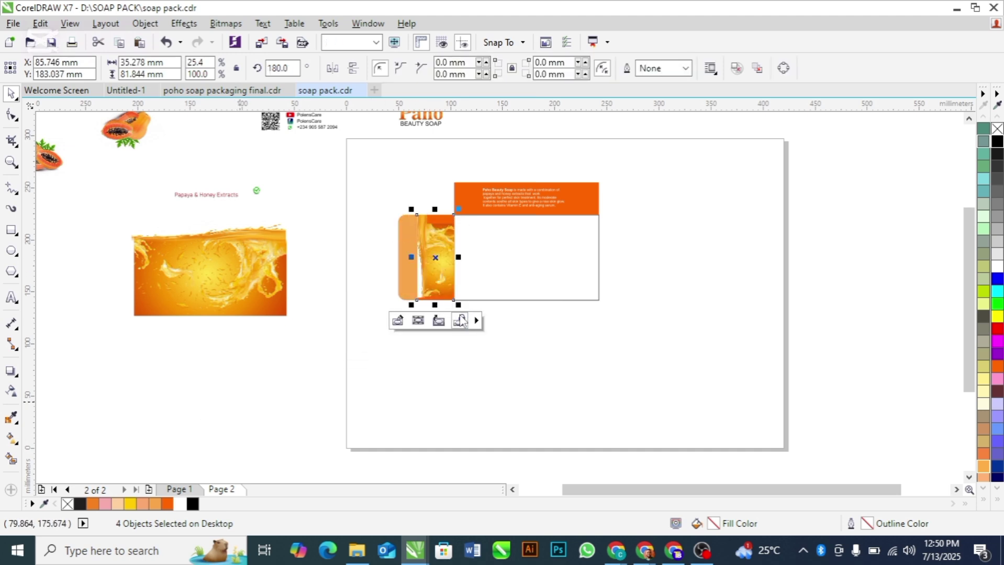
Step: Edit the side panel's PowerClip contents, enlarging the splash background to about 64 × 95 mm and positioning it over the panel's full height
{"action": "left_click", "coordinate": [397, 321]}
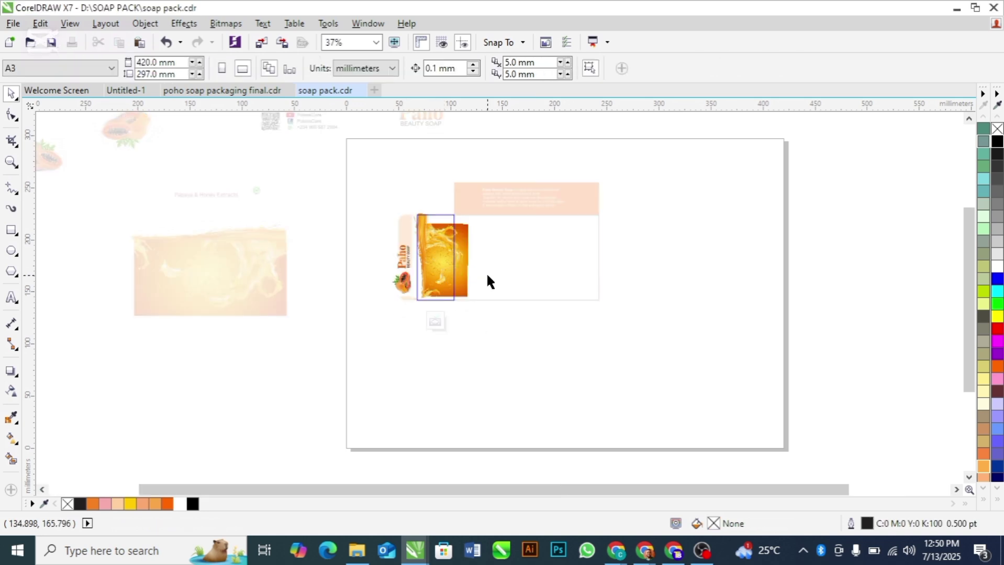
{"action": "key", "text": "z"}
{"action": "left_click_drag", "start_coordinate": [379, 200], "coordinate": [537, 328]}
{"action": "key", "text": "space"}
{"action": "left_click", "coordinate": [477, 329]}
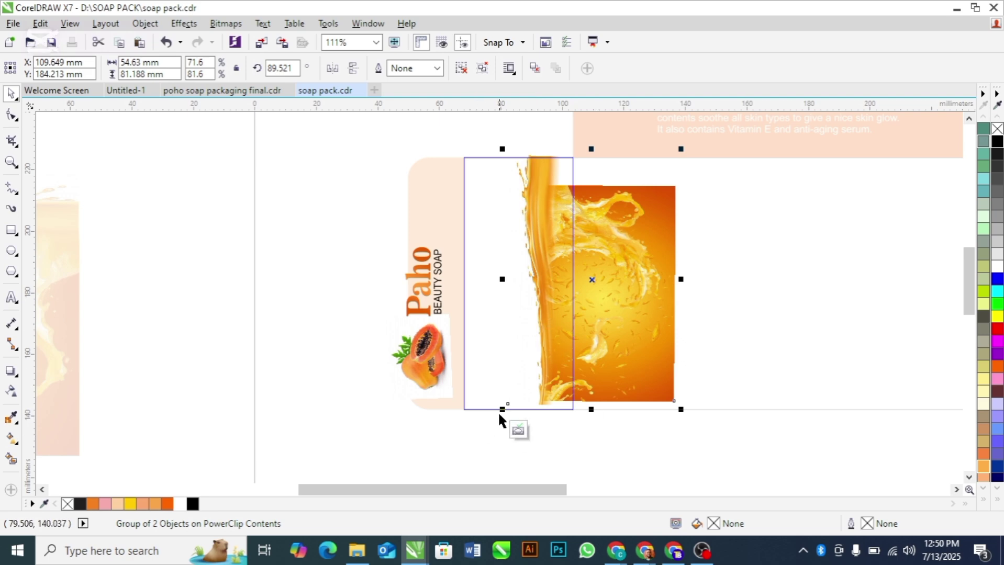
{"action": "left_click_drag", "start_coordinate": [502, 409], "coordinate": [482, 439]}
{"action": "left_click_drag", "start_coordinate": [612, 354], "coordinate": [623, 325]}
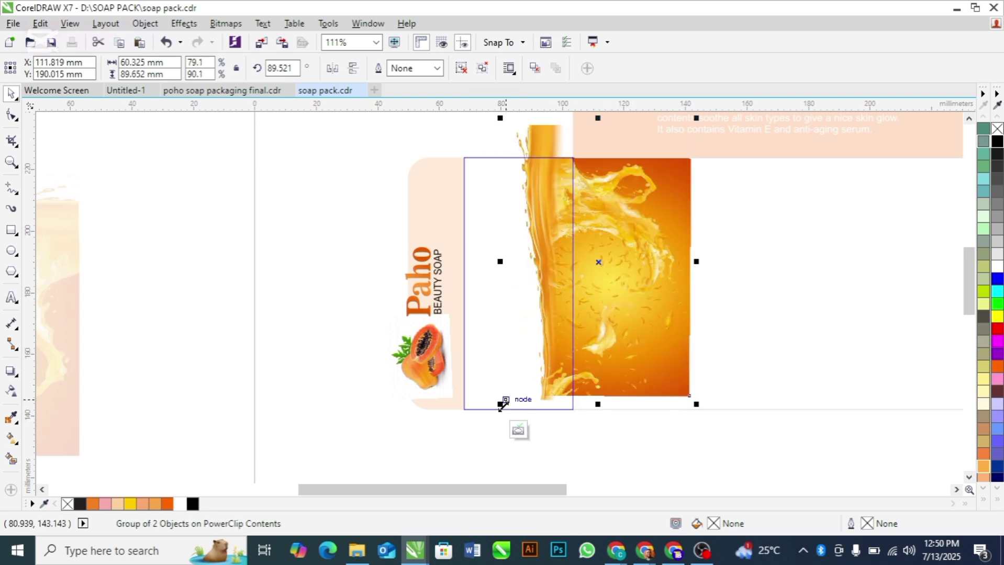
{"action": "left_click_drag", "start_coordinate": [501, 406], "coordinate": [488, 430]}
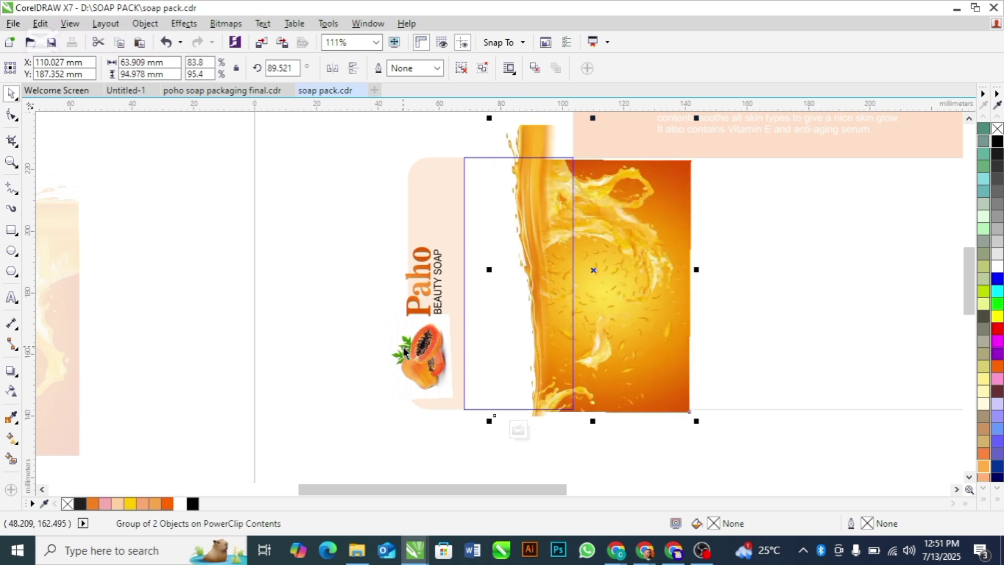
Step: Move the vertical Paho title, BEAUTY SOAP text and papaya image into the side panel's frame, beside the splash
{"action": "left_click_drag", "start_coordinate": [320, 213], "coordinate": [503, 427]}
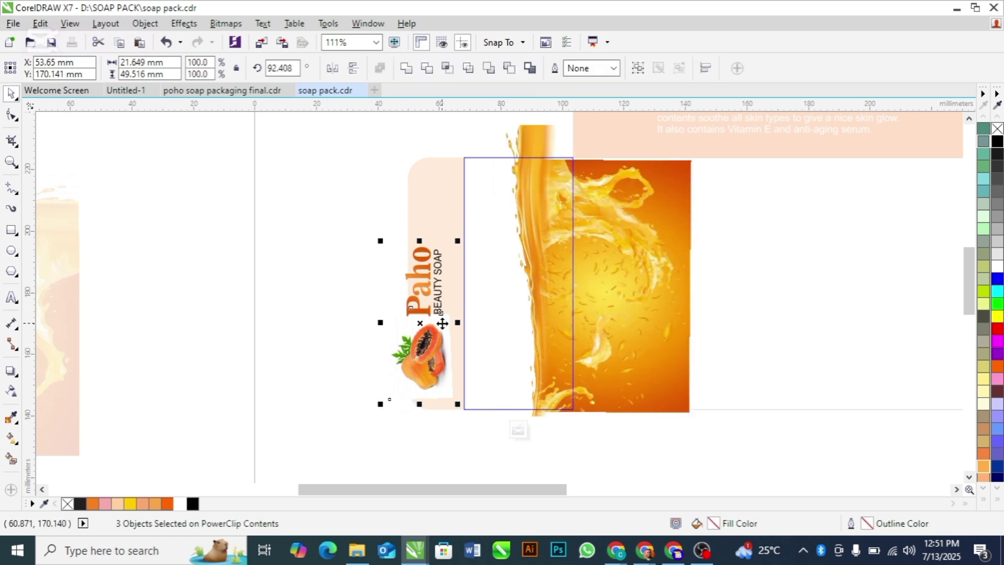
{"action": "left_click_drag", "start_coordinate": [423, 323], "coordinate": [496, 307]}
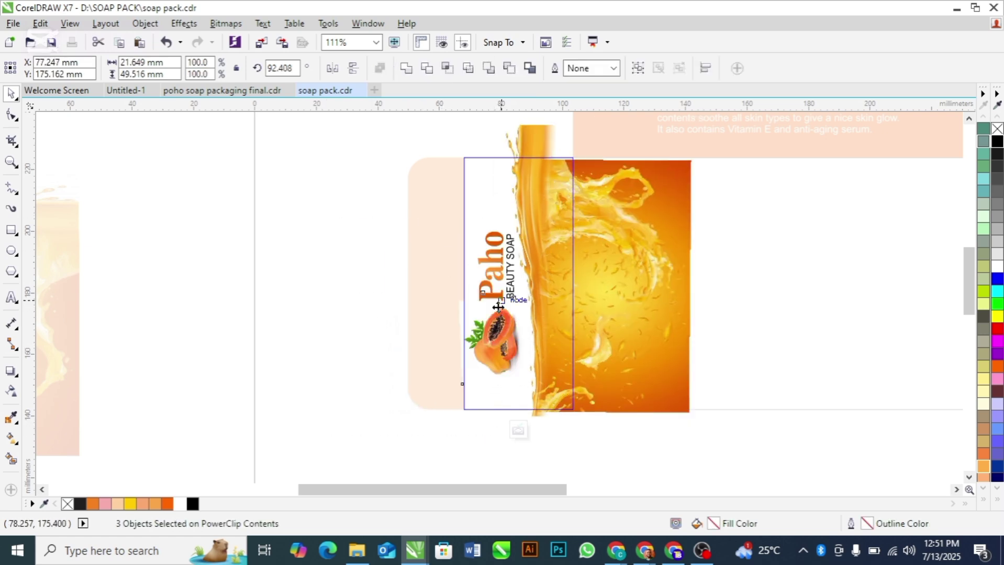
Step: Finish editing the side panel's PowerClip contents and remove the panel's orange fill
{"action": "left_click", "coordinate": [518, 430]}
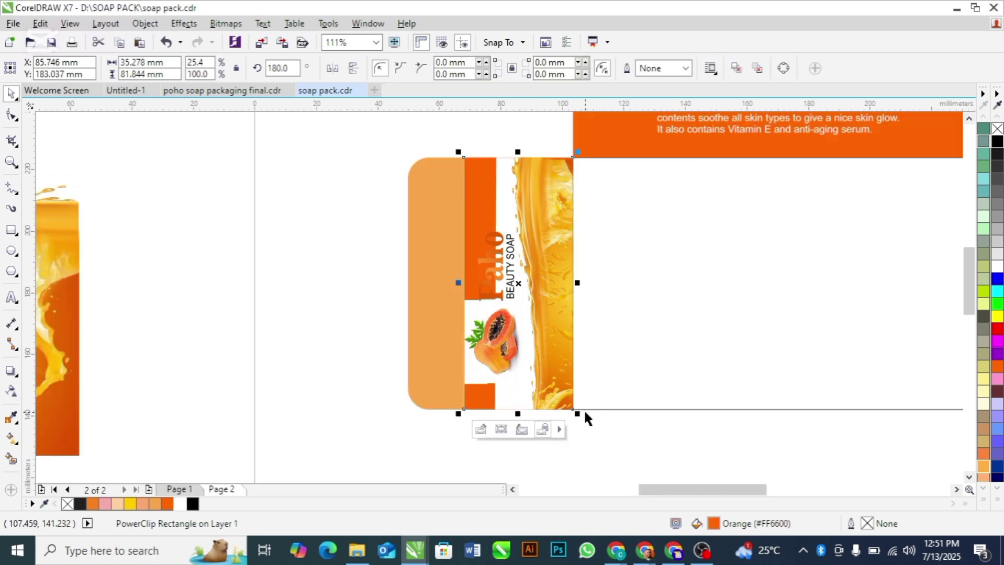
{"action": "left_click", "coordinate": [295, 370]}
{"action": "left_click", "coordinate": [505, 298]}
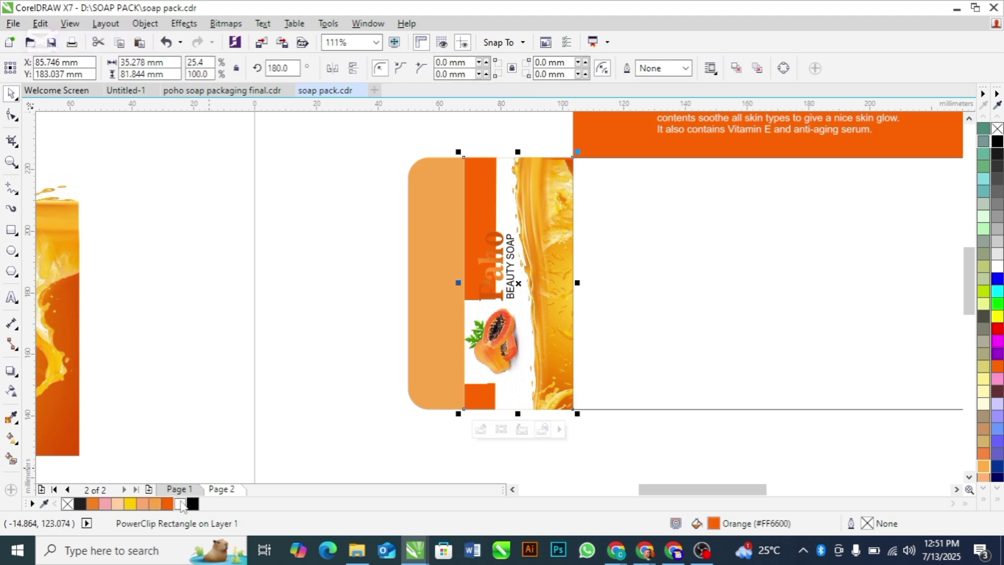
{"action": "left_click", "coordinate": [66, 504]}
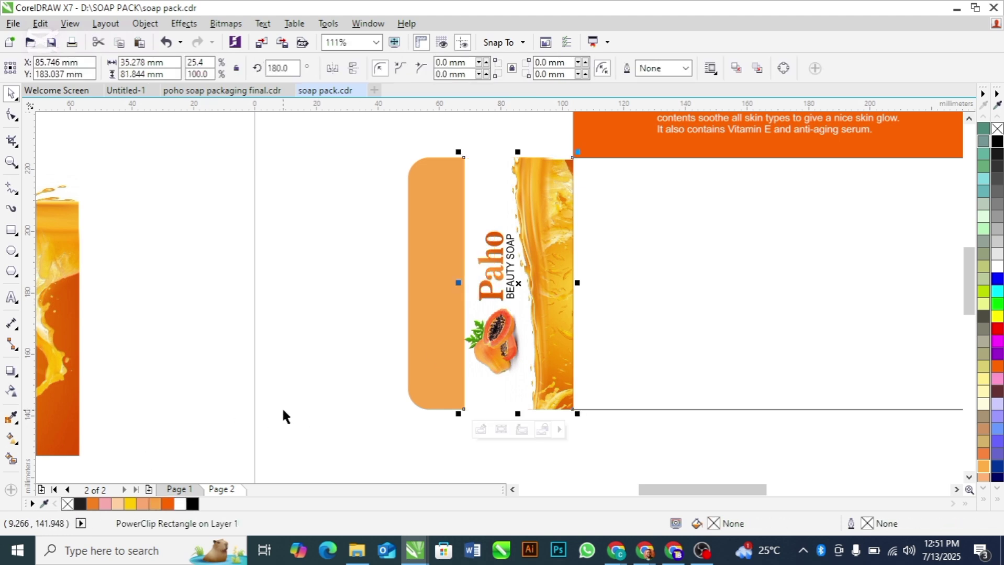
{"action": "left_click", "coordinate": [281, 407]}
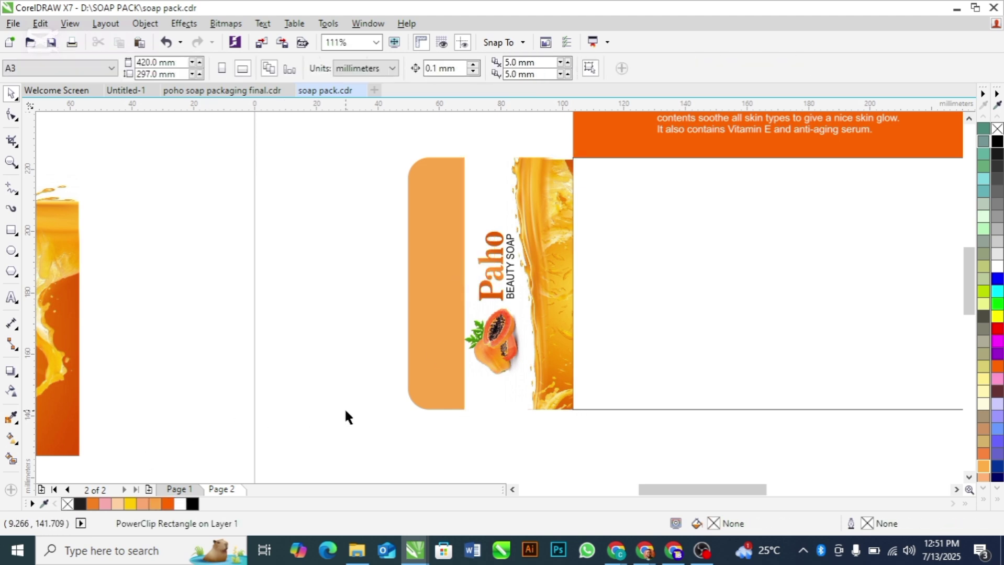
Step: PowerClip the horizontal orange splash artwork inside the large front panel and move it down to cover the panel's lower part
{"action": "scroll", "coordinate": [535, 345], "scroll_direction": "down", "scroll_amount": 3}
{"action": "left_click", "coordinate": [530, 344]}
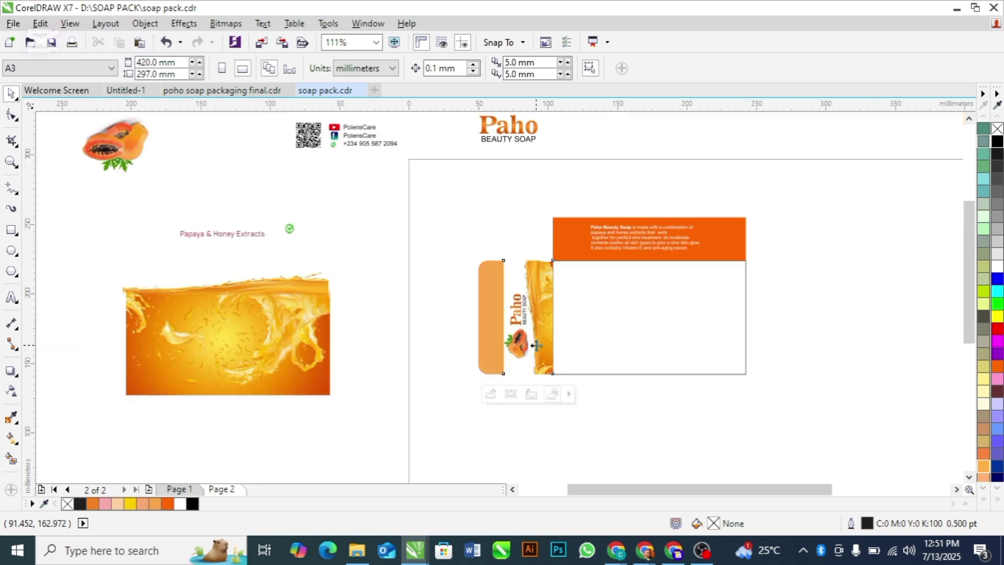
{"action": "left_click", "coordinate": [451, 407]}
{"action": "left_click", "coordinate": [256, 330]}
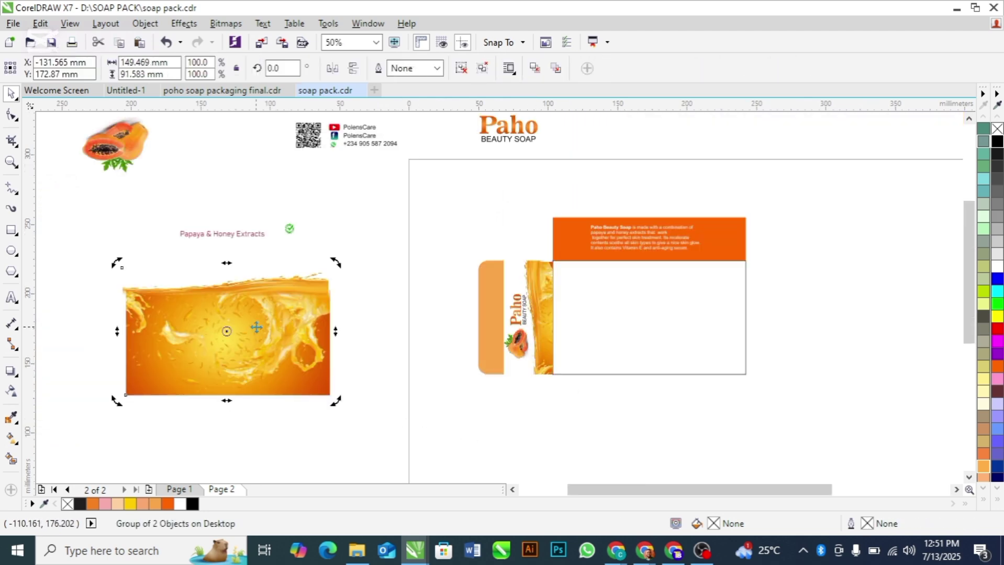
{"action": "left_click_drag", "start_coordinate": [268, 328], "coordinate": [677, 335]}
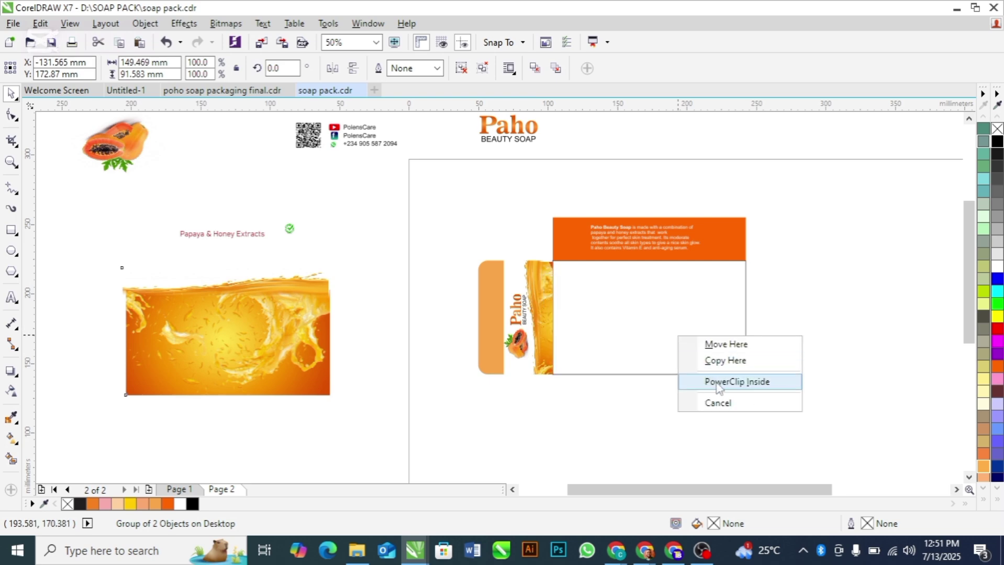
{"action": "left_click", "coordinate": [715, 382]}
{"action": "left_click", "coordinate": [610, 395]}
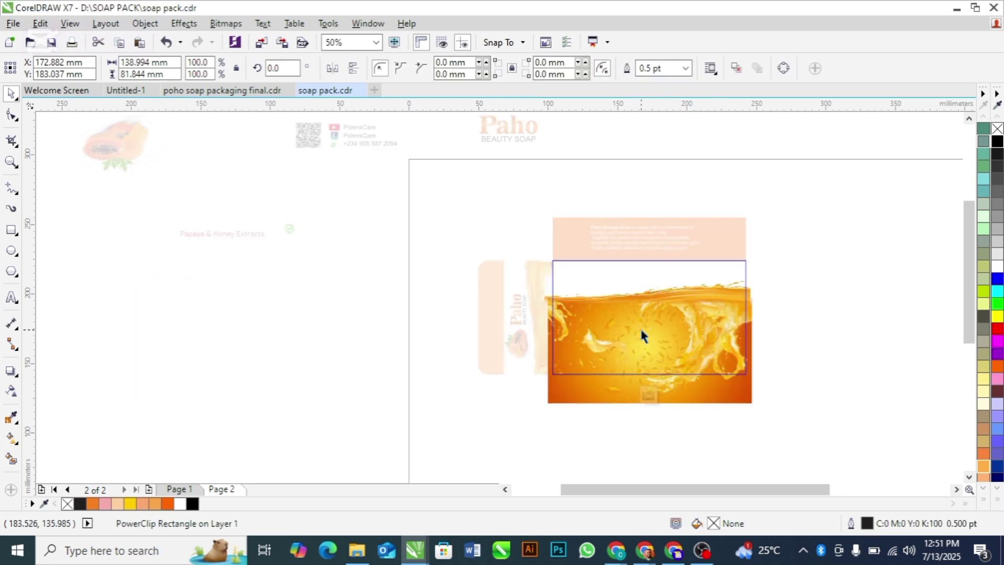
{"action": "left_click_drag", "start_coordinate": [641, 350], "coordinate": [641, 386]}
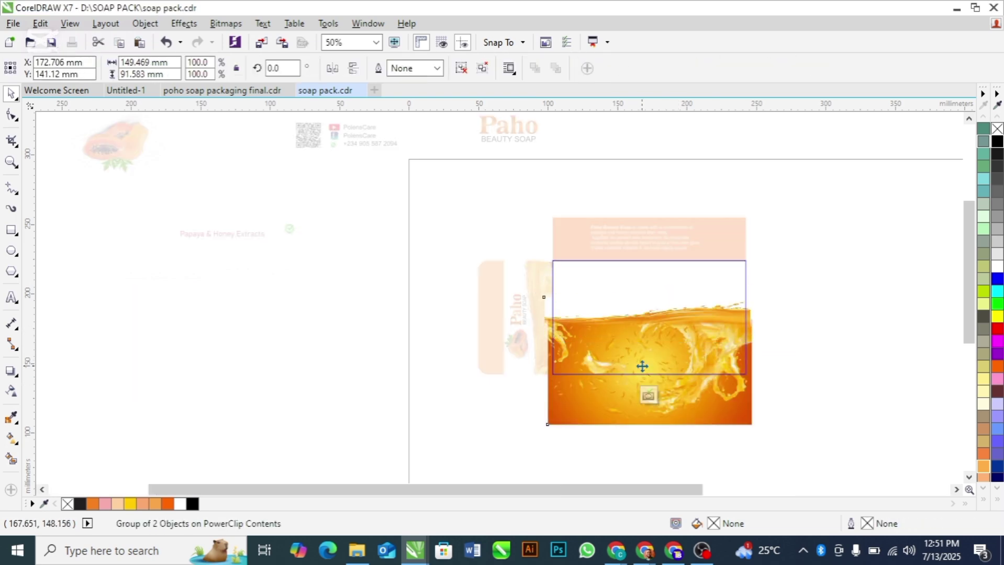
{"action": "left_click", "coordinate": [308, 358]}
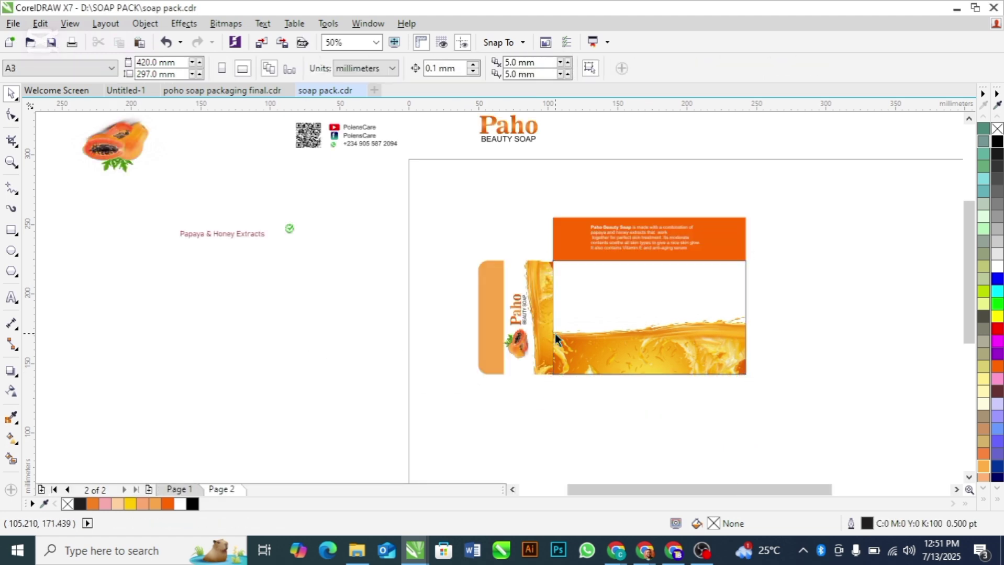
Step: PowerClip the "Papaya & Honey Extracts" text and the green check badge together inside the front panel
{"action": "left_click_drag", "start_coordinate": [144, 196], "coordinate": [319, 251]}
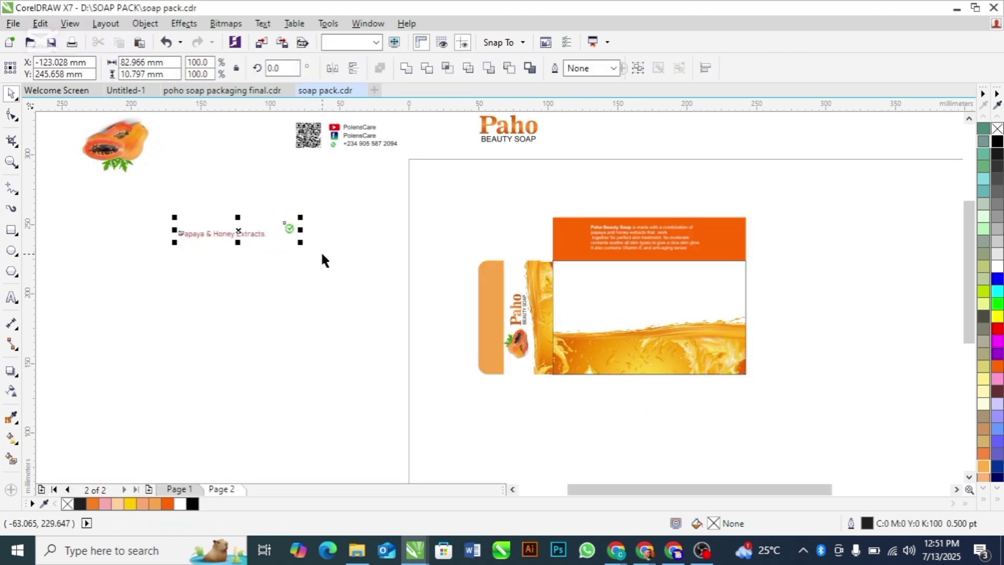
{"action": "left_click_drag", "start_coordinate": [237, 227], "coordinate": [238, 229]}
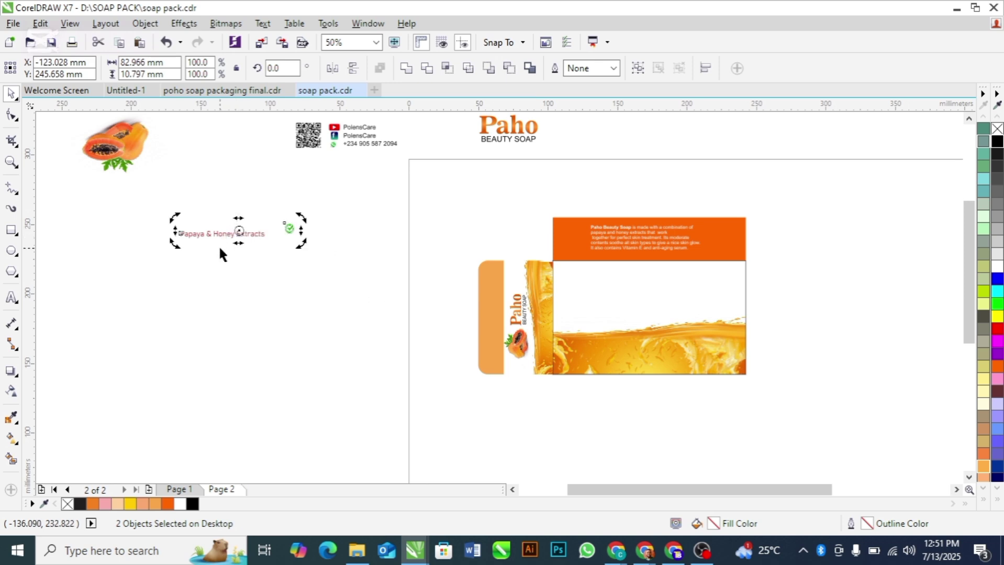
{"action": "left_click_drag", "start_coordinate": [153, 298], "coordinate": [383, 173]}
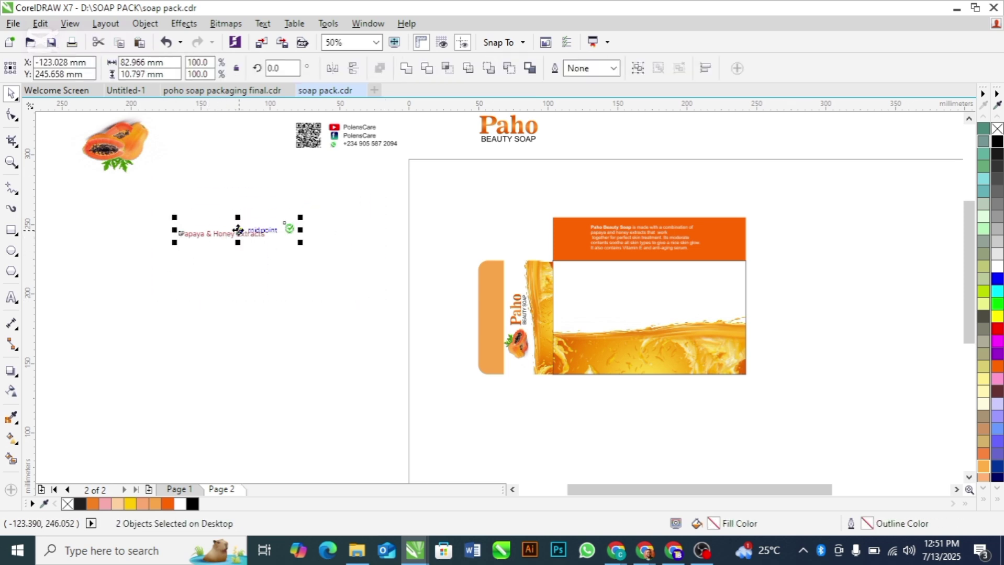
{"action": "left_click_drag", "start_coordinate": [239, 231], "coordinate": [657, 326]}
{"action": "left_click", "coordinate": [694, 357]}
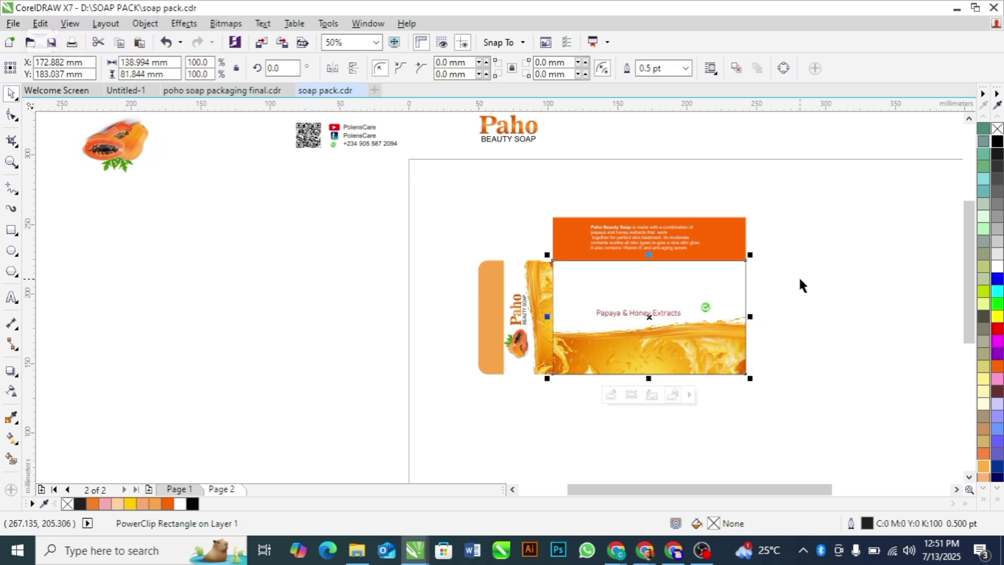
Step: Edit the front panel's PowerClip contents, moving the extracts text and check badge down onto the splash, and finish editing
{"action": "double_click", "coordinate": [654, 313]}
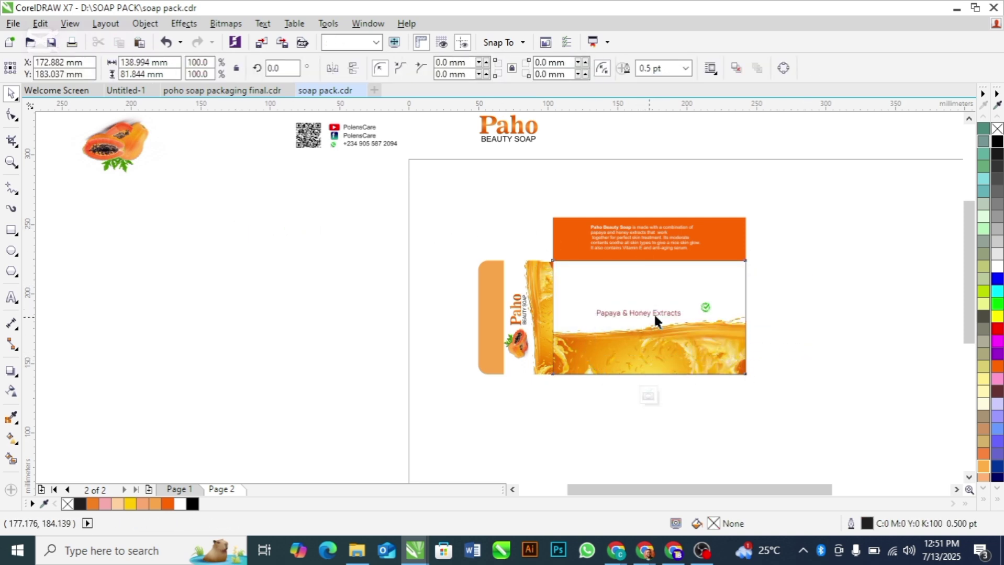
{"action": "left_click_drag", "start_coordinate": [600, 343], "coordinate": [599, 343]}
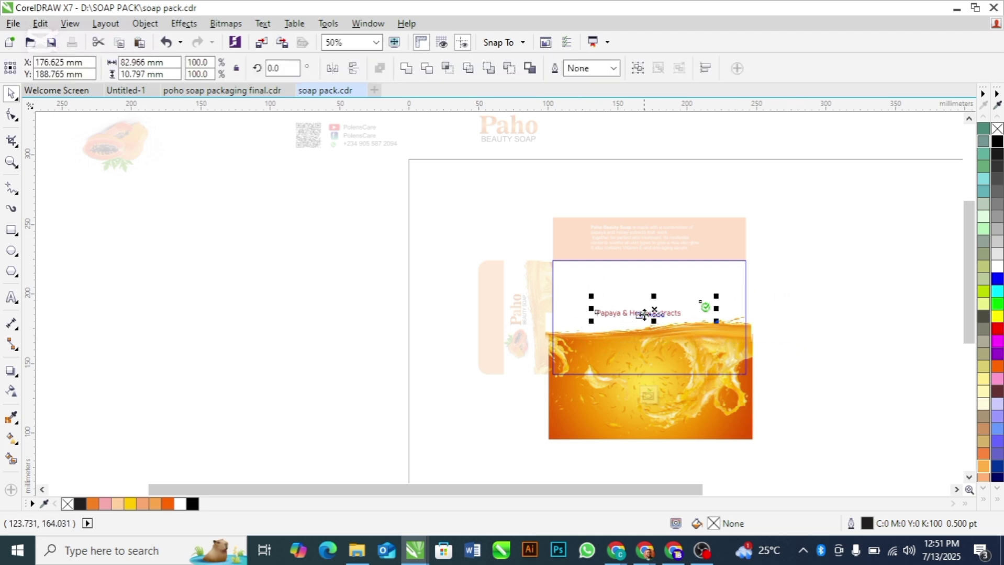
{"action": "left_click_drag", "start_coordinate": [658, 307], "coordinate": [647, 350]}
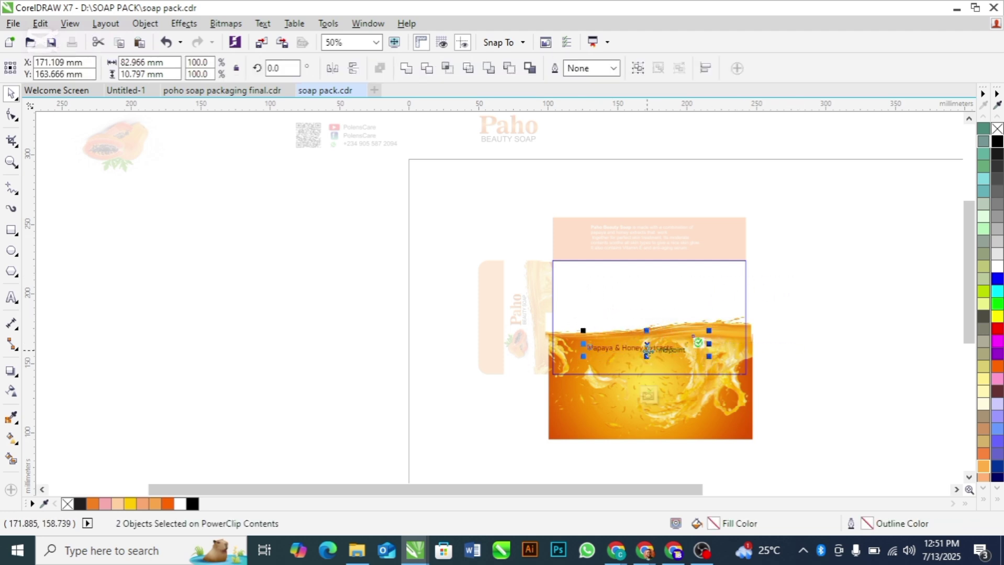
{"action": "left_click", "coordinate": [813, 320]}
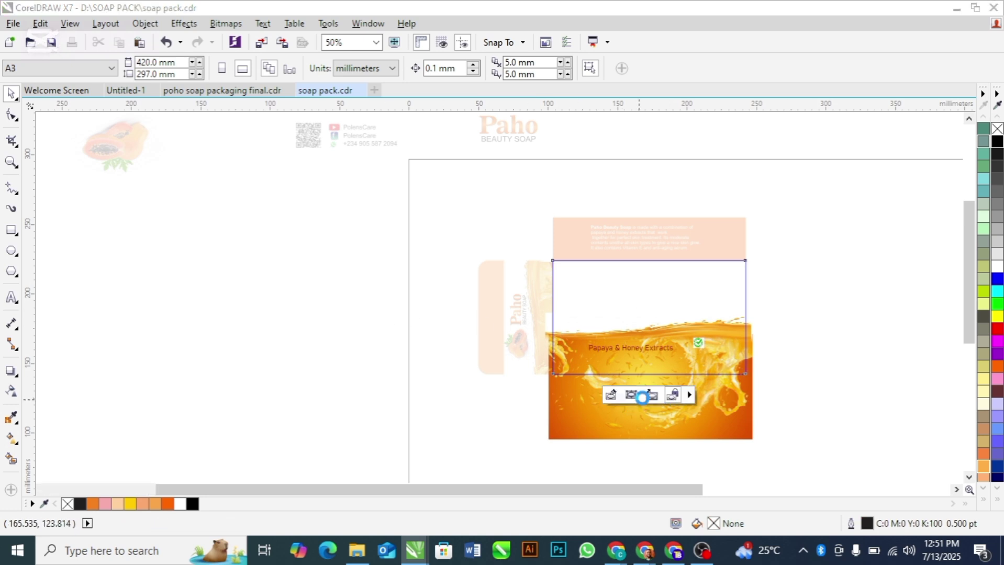
{"action": "left_click", "coordinate": [643, 398]}
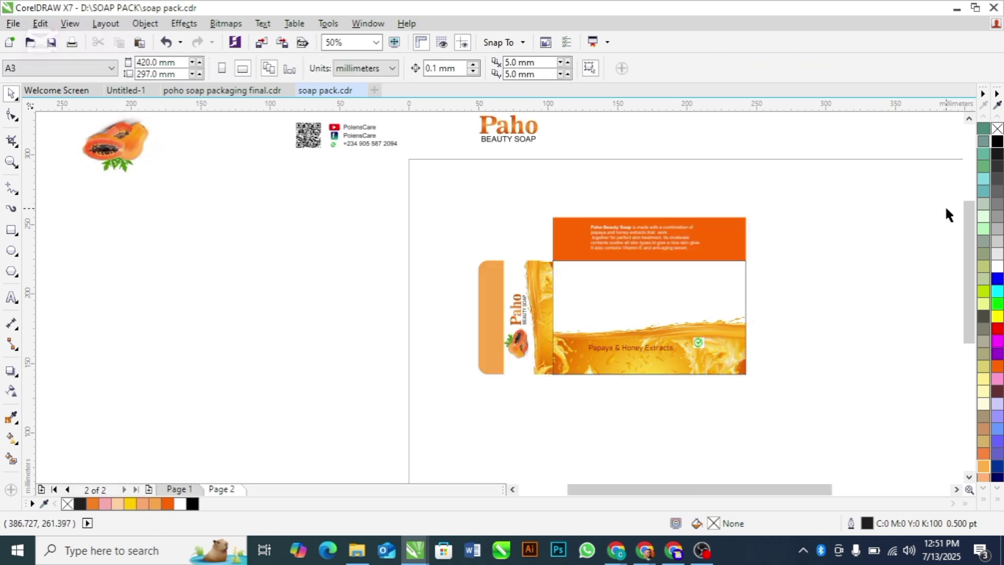
Step: PowerClip the PolensCare logo with the Paho BEAUTY SOAP title inside the front panel, above the splash
{"action": "left_click_drag", "start_coordinate": [968, 237], "coordinate": [968, 222]}
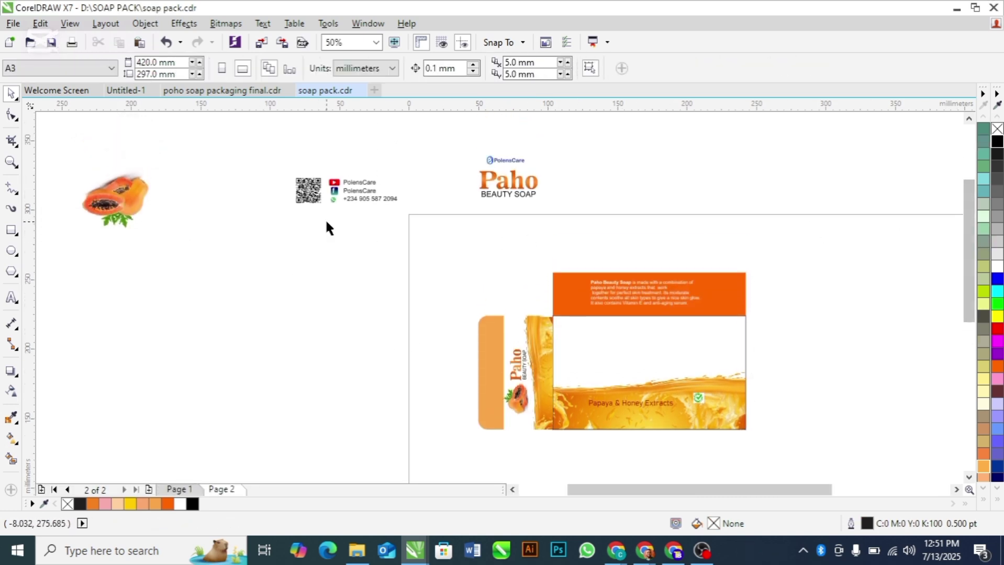
{"action": "left_click_drag", "start_coordinate": [439, 133], "coordinate": [582, 212]}
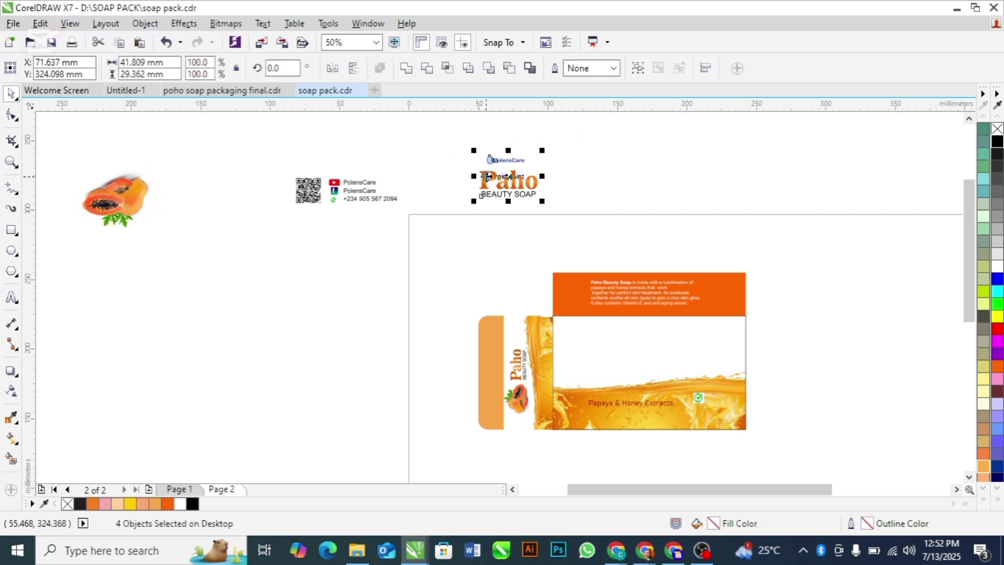
{"action": "left_click_drag", "start_coordinate": [505, 177], "coordinate": [626, 360]}
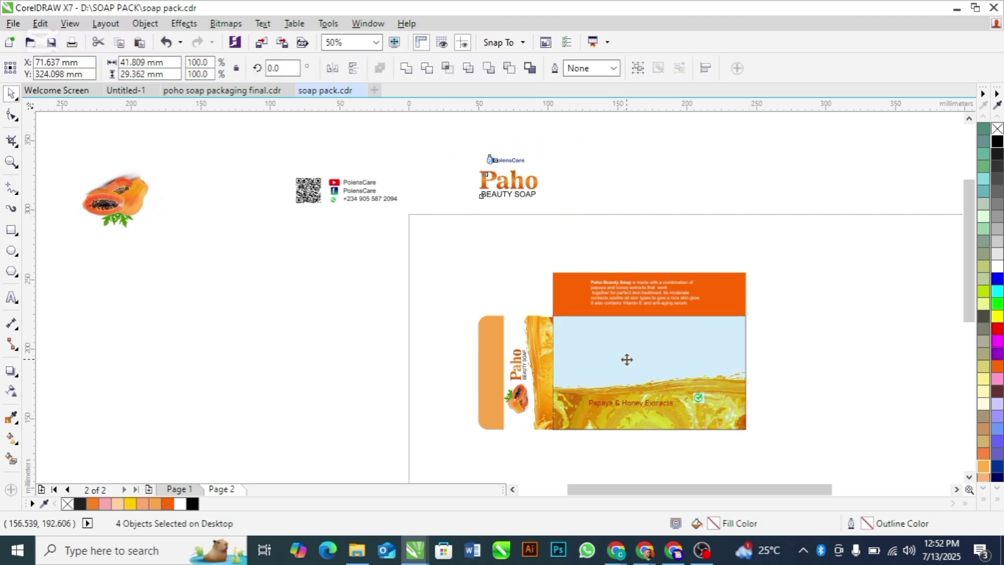
{"action": "left_click", "coordinate": [692, 459]}
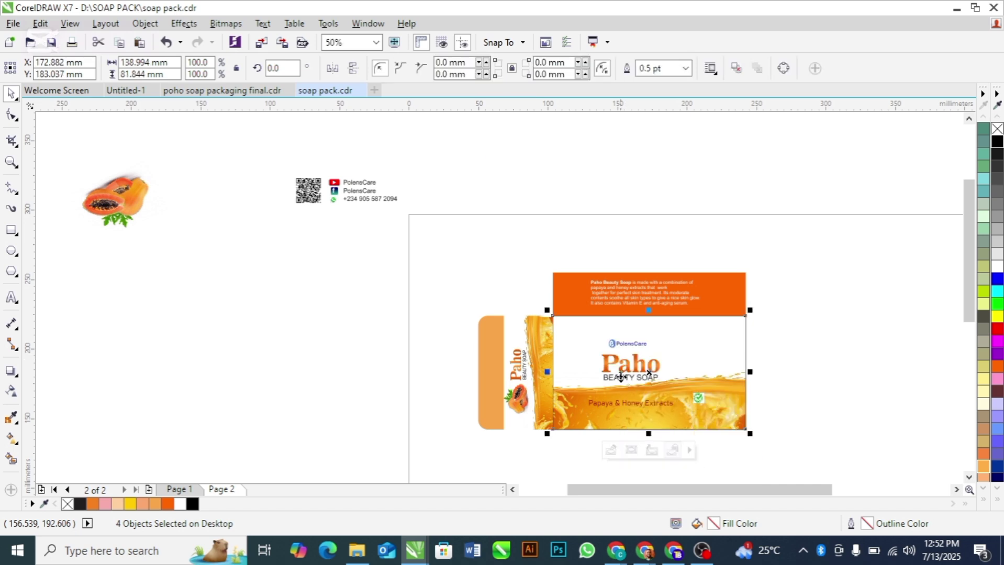
{"action": "left_click", "coordinate": [810, 348]}
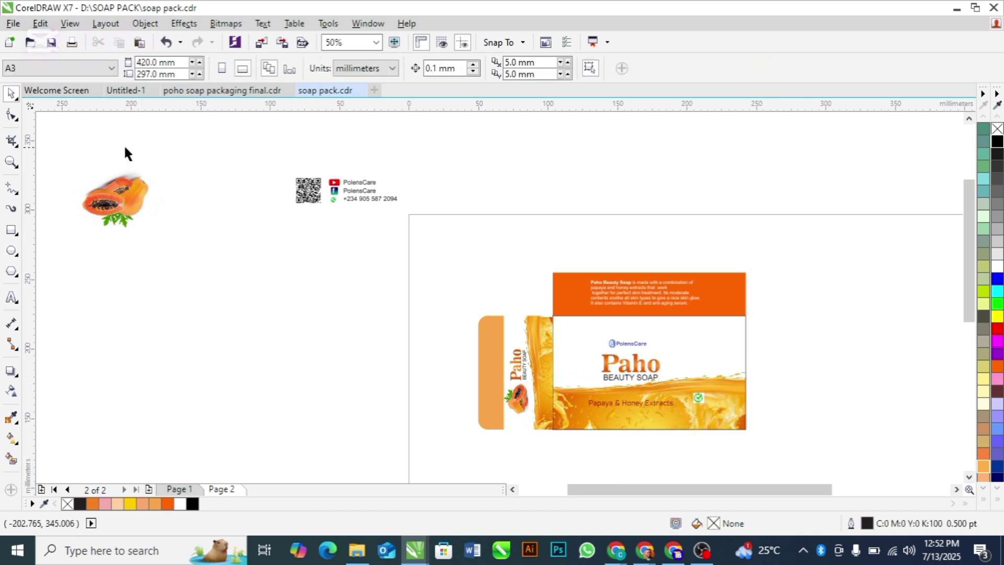
Step: PowerClip the large papaya image inside the front panel and open the panel's contents for editing
{"action": "left_click_drag", "start_coordinate": [65, 156], "coordinate": [666, 336]}
{"action": "left_click", "coordinate": [704, 381]}
{"action": "left_click", "coordinate": [610, 450]}
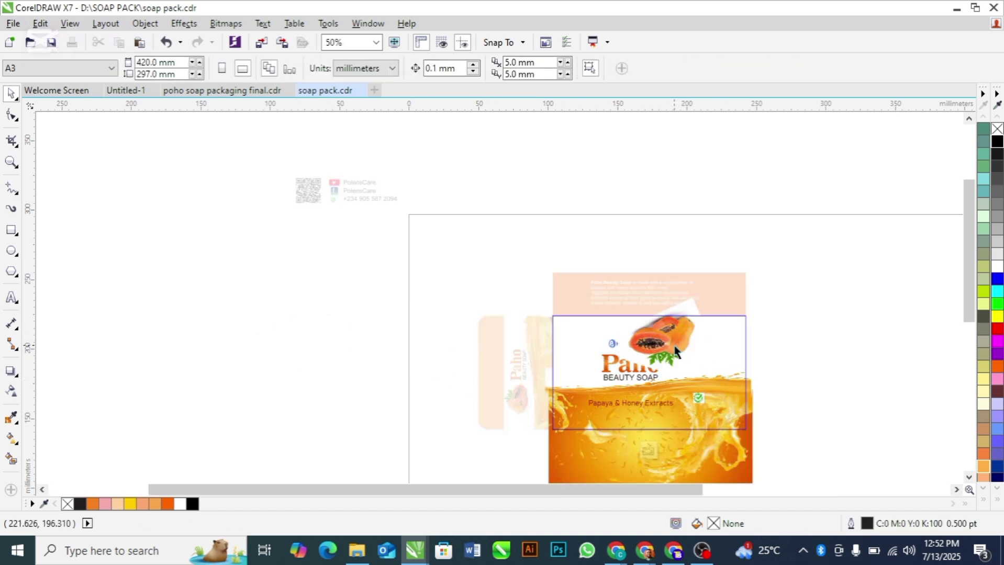
Step: Move the papaya to the front panel's upper-right corner and shift the PolensCare logo and Paho title towards the panel's centre
{"action": "left_click_drag", "start_coordinate": [671, 344], "coordinate": [719, 335]}
{"action": "left_click_drag", "start_coordinate": [478, 317], "coordinate": [696, 398]}
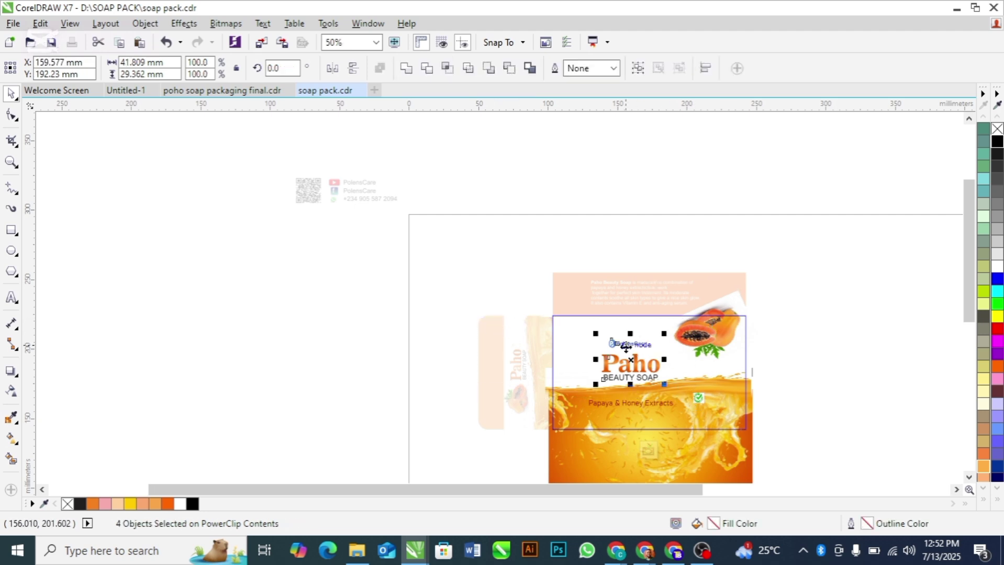
{"action": "left_click_drag", "start_coordinate": [630, 360], "coordinate": [643, 356]}
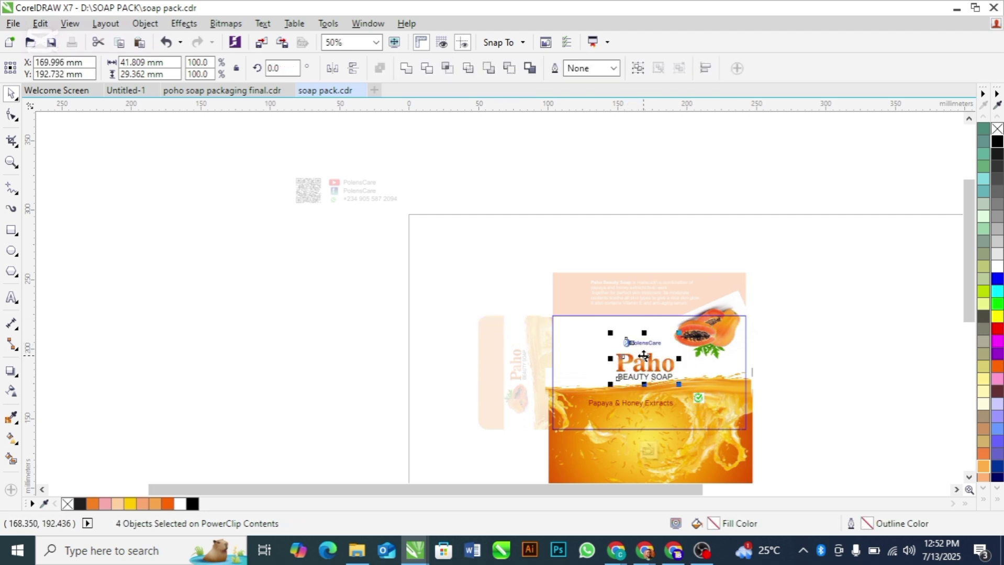
Step: Duplicate the papaya onto the front panel's left edge and try sending the copy behind the splash artwork
{"action": "left_click_drag", "start_coordinate": [780, 273], "coordinate": [566, 368]}
{"action": "left_click", "coordinate": [489, 343]}
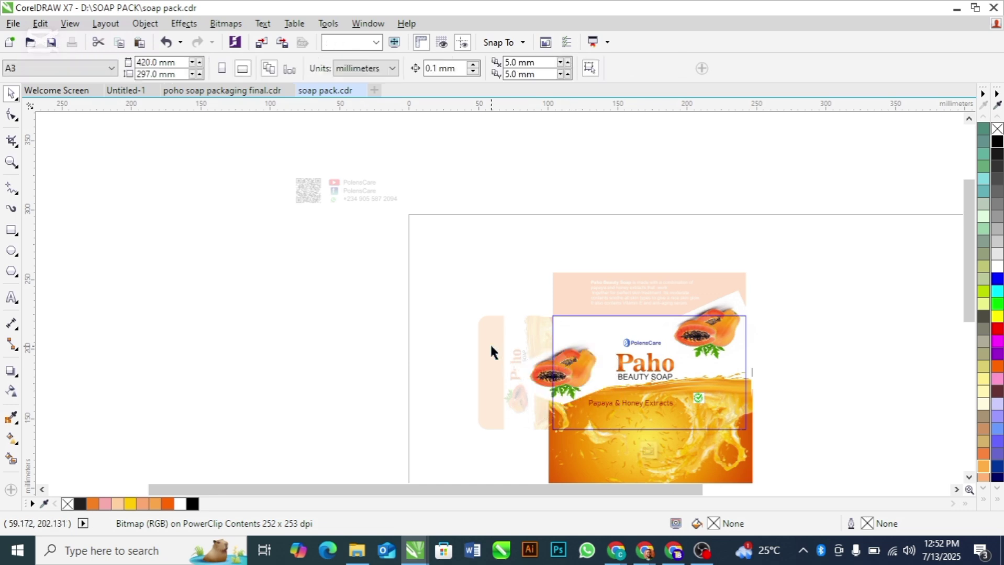
{"action": "left_click", "coordinate": [579, 354]}
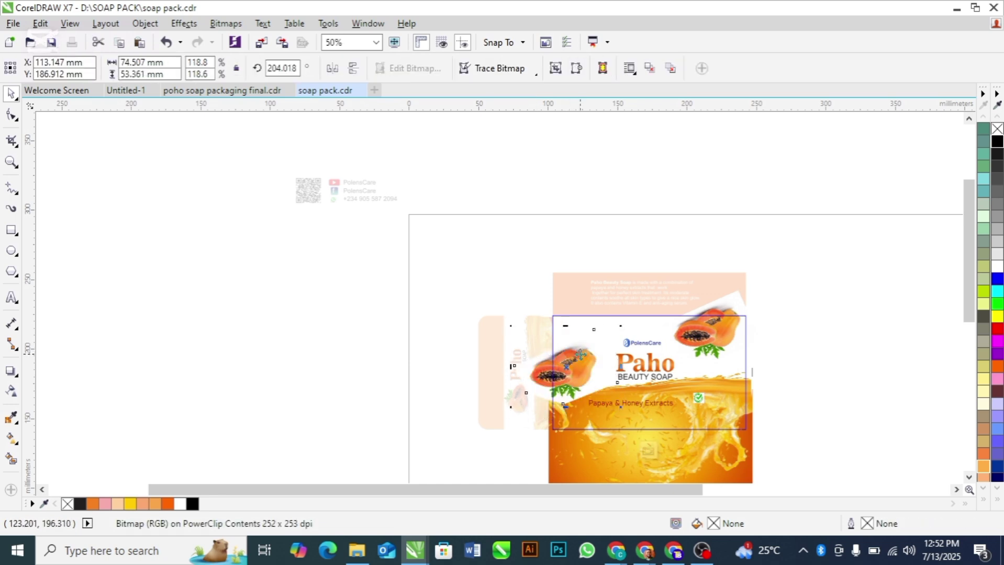
{"action": "key", "text": "ctrl+Page_Down"}
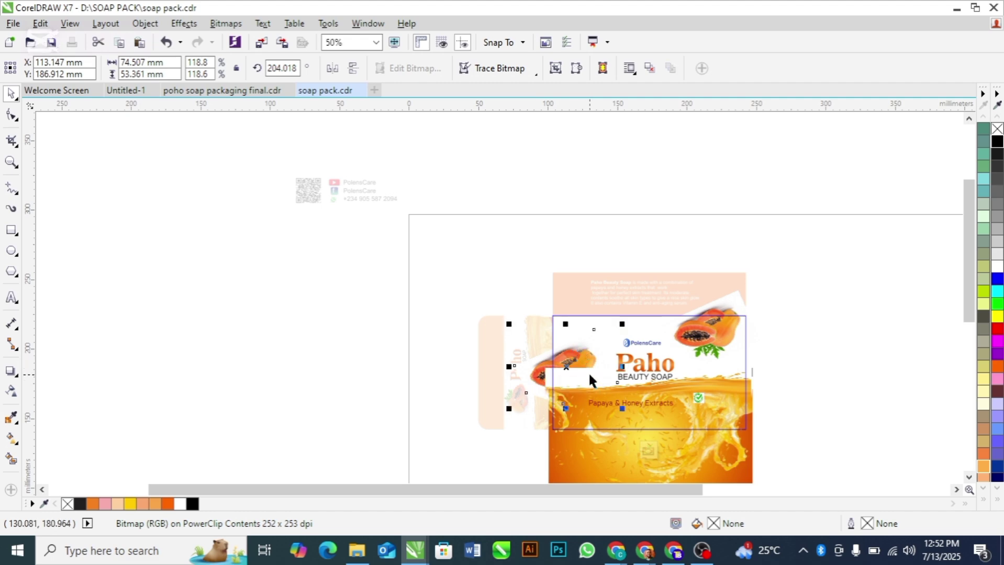
{"action": "left_click", "coordinate": [583, 348]}
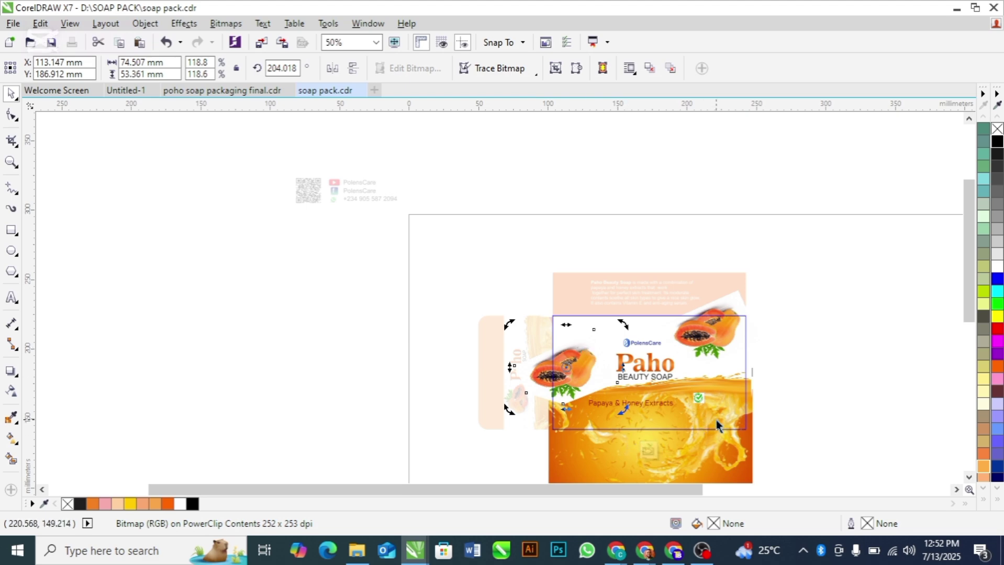
Step: Place a copy of the upright papaya from outside the page in the front panel's PowerClip and remove the rotated papaya copy
{"action": "scroll", "coordinate": [724, 420], "scroll_direction": "down", "scroll_amount": 1}
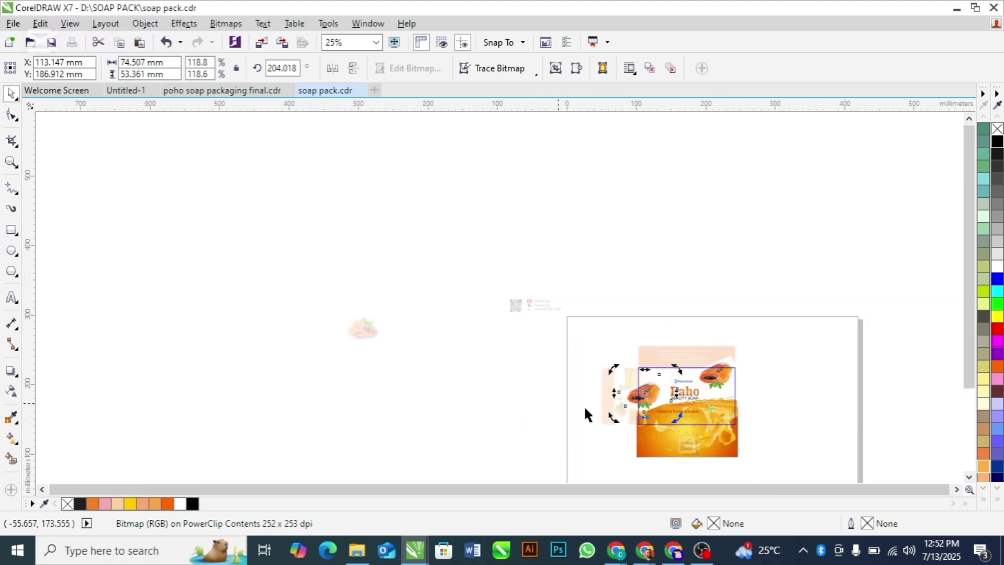
{"action": "left_click", "coordinate": [685, 444]}
{"action": "left_click", "coordinate": [332, 314]}
{"action": "left_click", "coordinate": [351, 334]}
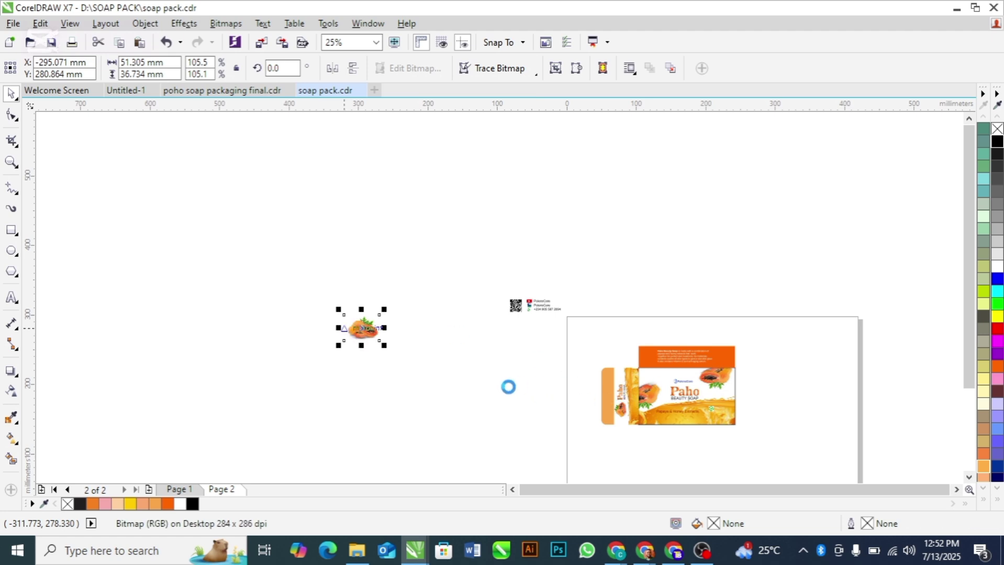
{"action": "left_click", "coordinate": [704, 382], "text": "ctrl"}
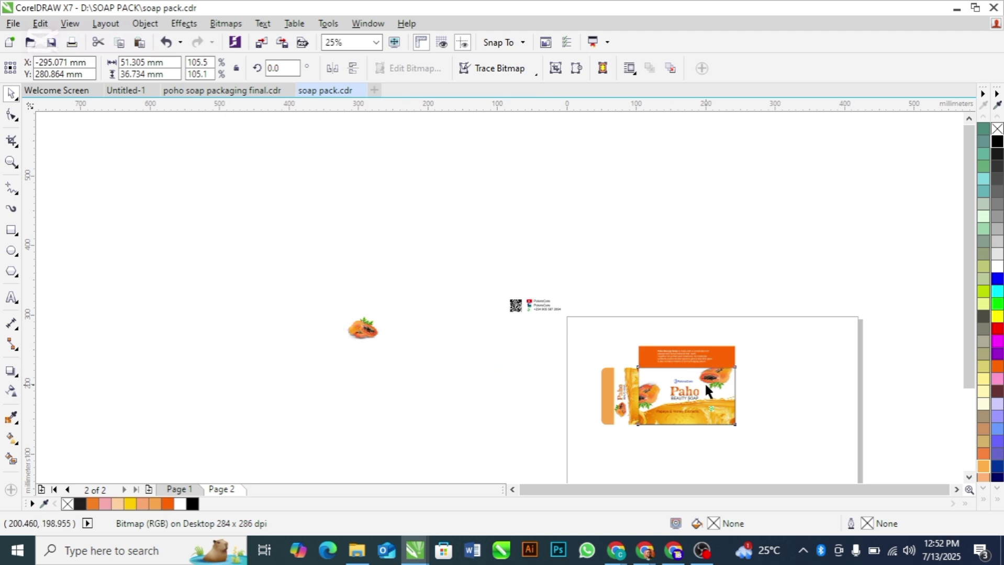
{"action": "left_click", "coordinate": [651, 403]}
{"action": "key", "text": "Escape"}
{"action": "left_click", "coordinate": [649, 396]}
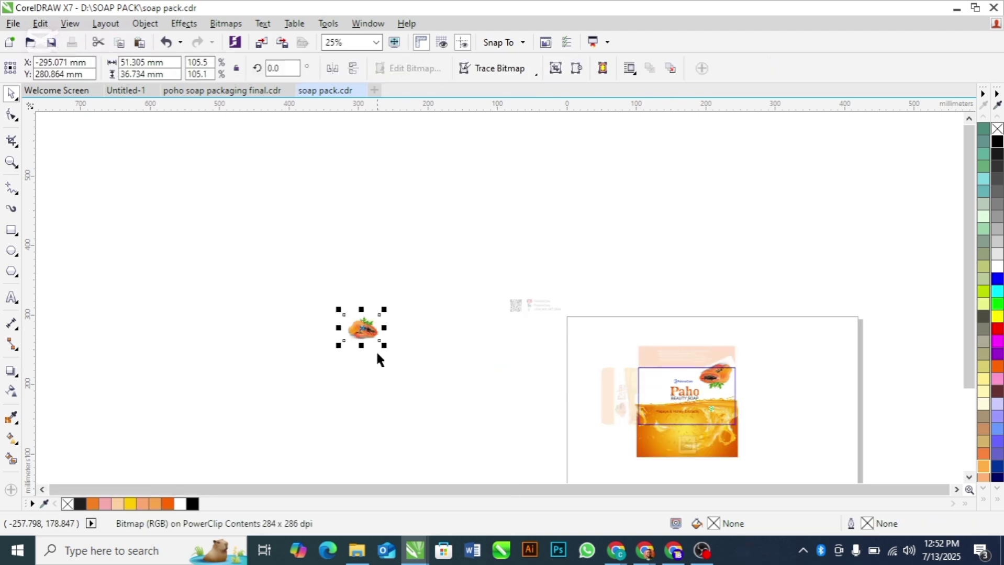
Step: Move the upright papaya onto the front panel's left edge, just above the splash and beside the Paho title
{"action": "left_click_drag", "start_coordinate": [363, 328], "coordinate": [647, 387]}
{"action": "key", "text": "z"}
{"action": "left_click_drag", "start_coordinate": [593, 351], "coordinate": [753, 413]}
{"action": "key", "text": "space"}
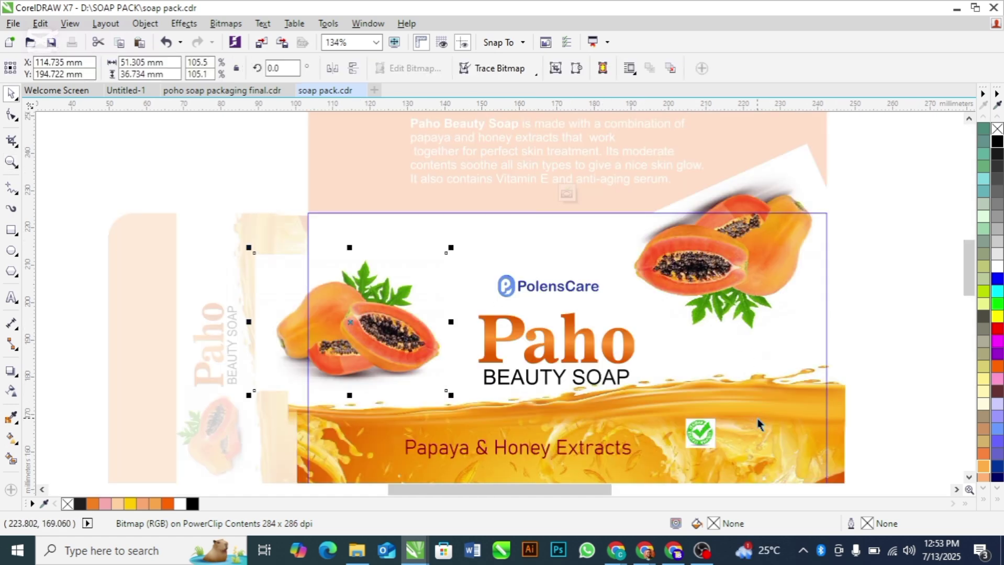
{"action": "left_click_drag", "start_coordinate": [409, 325], "coordinate": [423, 316]}
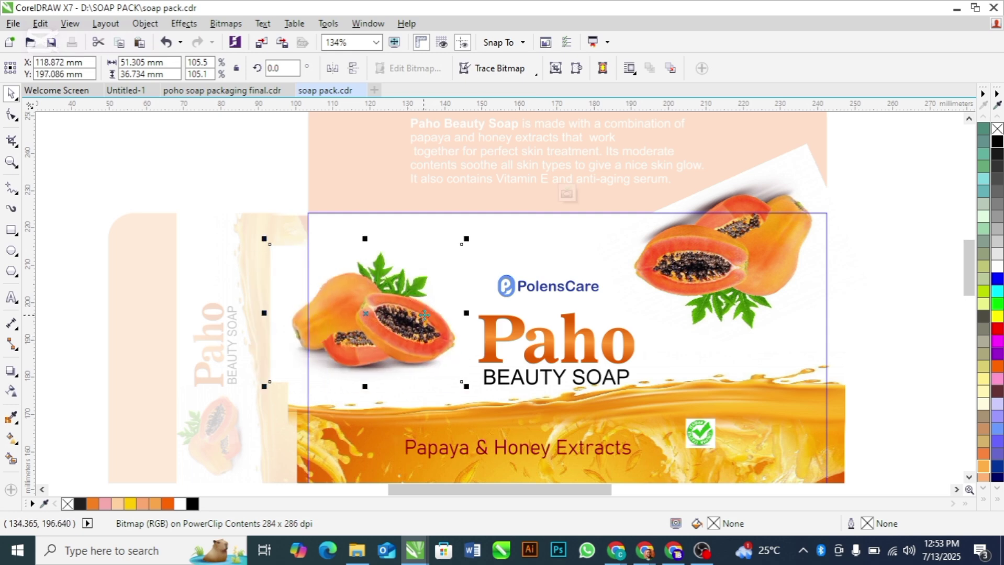
Step: Raise the PolensCare logo and the Paho BEAUTY SOAP title on the front panel and finish editing its PowerClip contents
{"action": "left_click", "coordinate": [551, 287]}
{"action": "mouse_move", "coordinate": [452, 198]}
{"action": "left_mouse_down"}
{"action": "mouse_move", "coordinate": [456, 212]}
{"action": "mouse_move", "coordinate": [616, 299]}
{"action": "left_mouse_up"}
{"action": "left_click_drag", "start_coordinate": [551, 290], "coordinate": [548, 269]}
{"action": "left_click", "coordinate": [512, 336]}
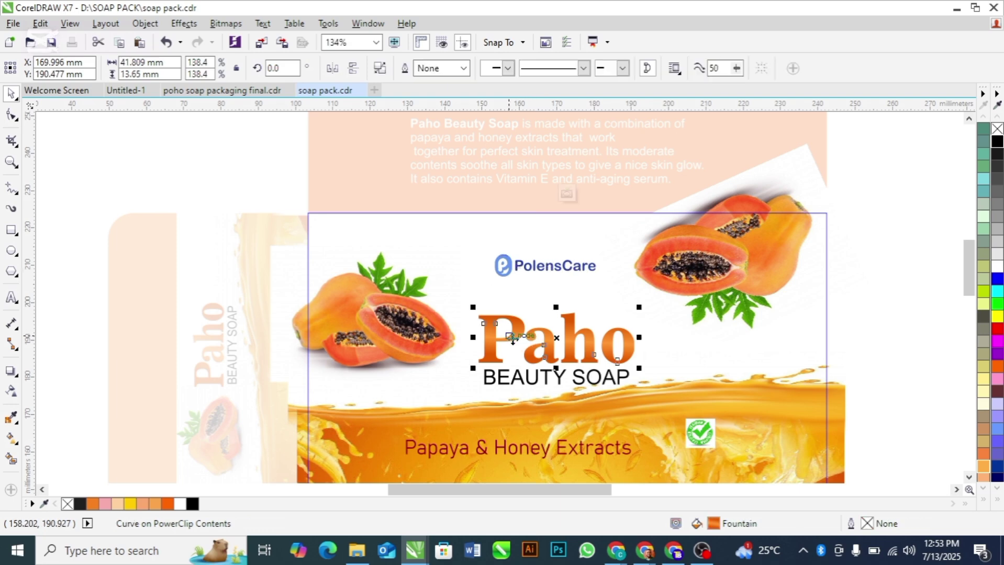
{"action": "left_click", "coordinate": [513, 377], "text": "shift"}
{"action": "left_click_drag", "start_coordinate": [514, 376], "coordinate": [526, 355]}
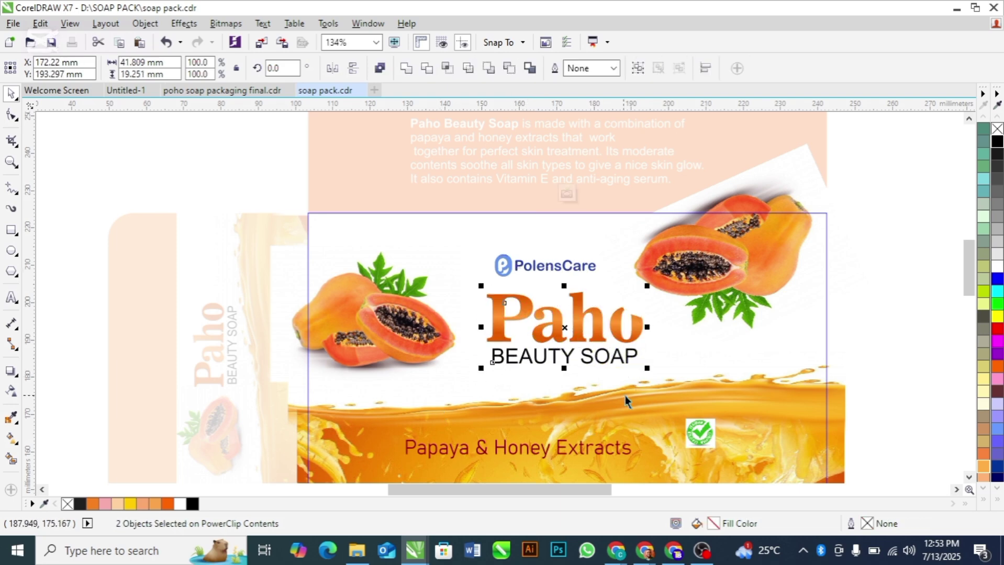
{"action": "left_click", "coordinate": [567, 196]}
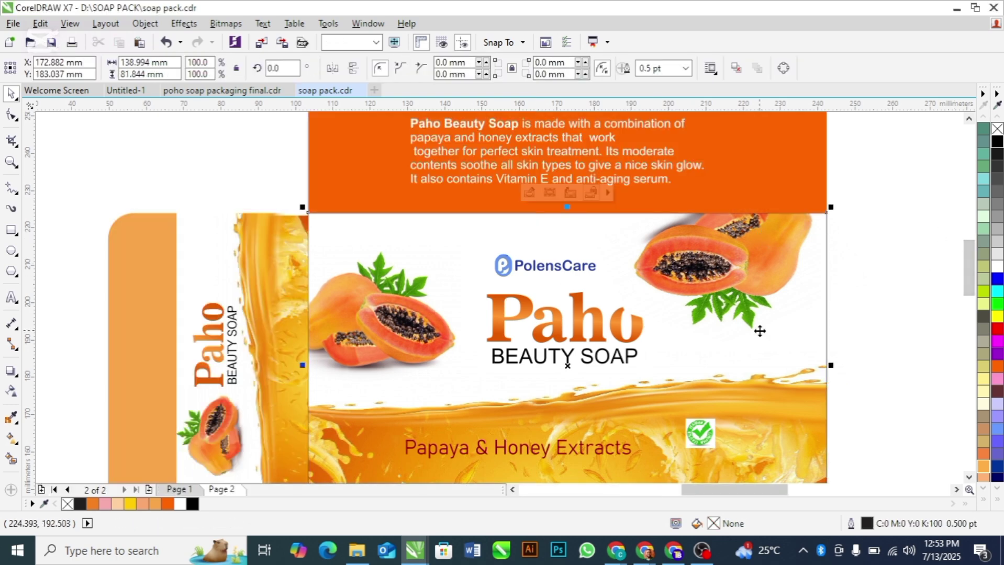
Step: Fill the front panel with white and colour its outline orange (#FF6600)
{"action": "left_click", "coordinate": [179, 504]}
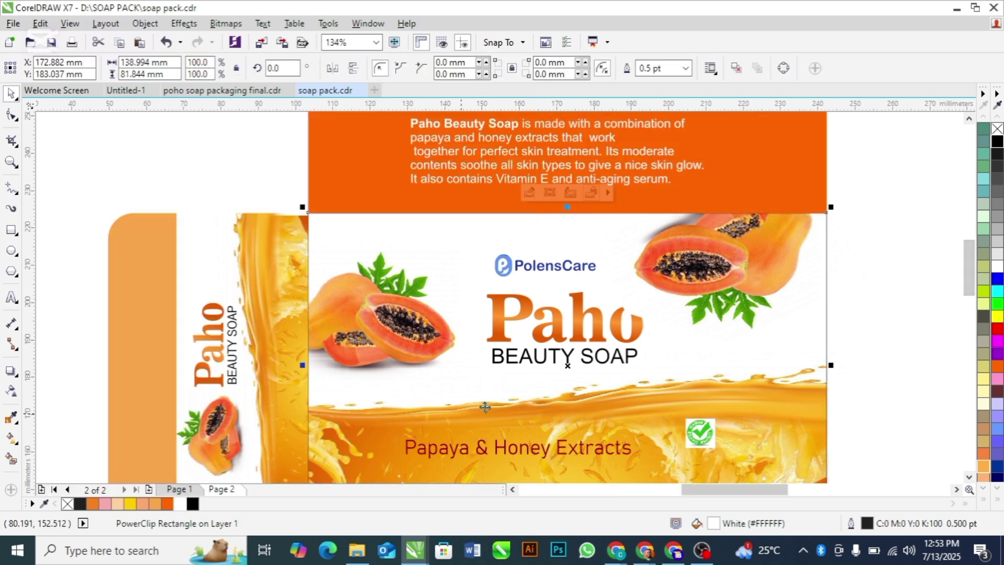
{"action": "mouse_move", "coordinate": [967, 251]}
{"action": "left_mouse_down"}
{"action": "mouse_move", "coordinate": [969, 269]}
{"action": "mouse_move", "coordinate": [971, 259]}
{"action": "left_mouse_up"}
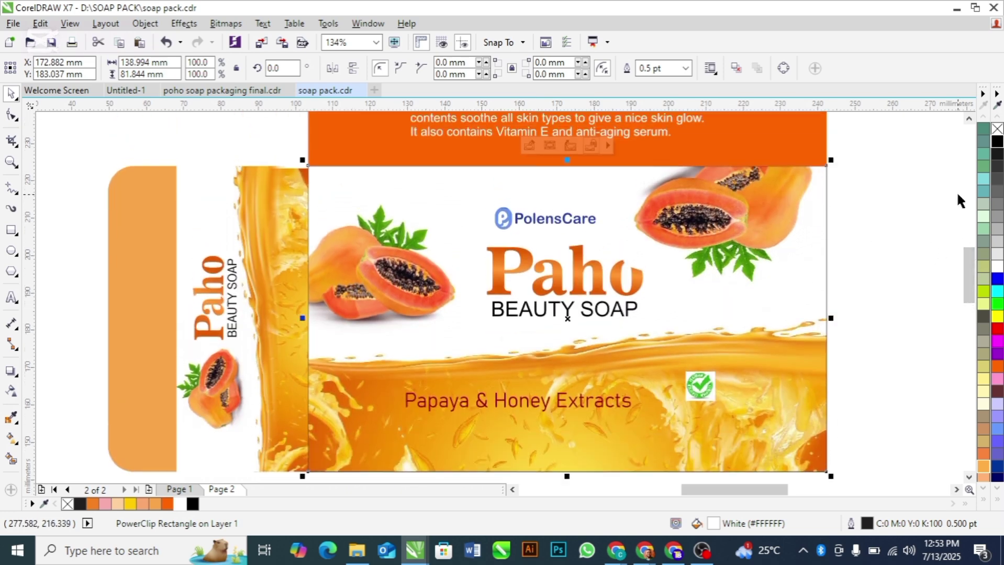
{"action": "right_click", "coordinate": [167, 504]}
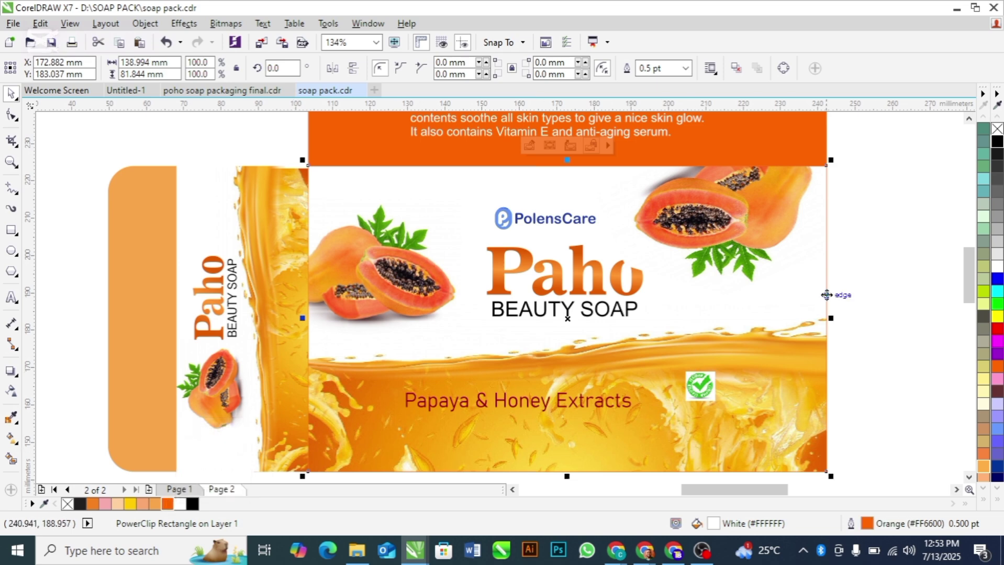
{"action": "left_click", "coordinate": [907, 291]}
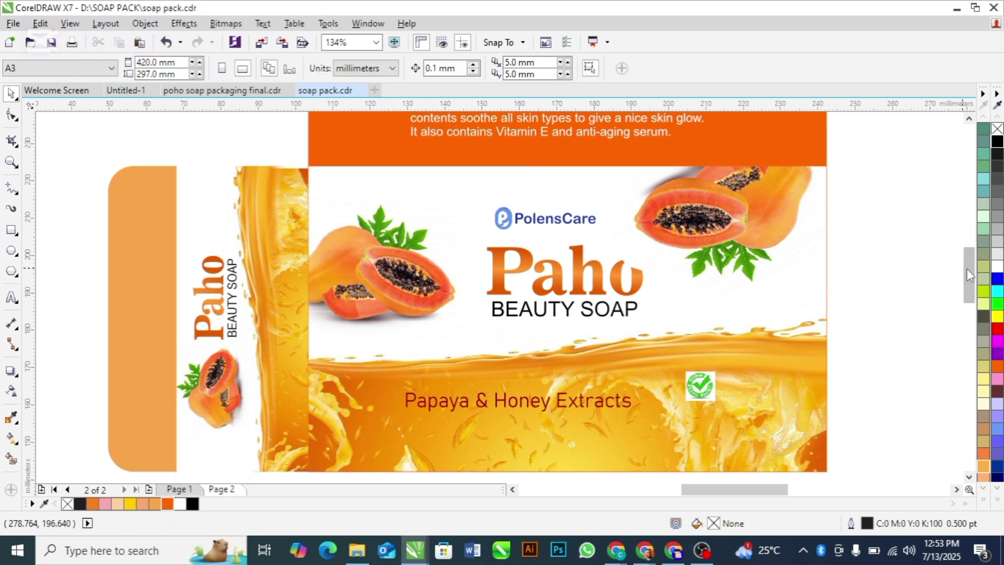
Step: Examine the whole packaging layout on the page, including its side, front and upper panels
{"action": "key", "text": "F4"}
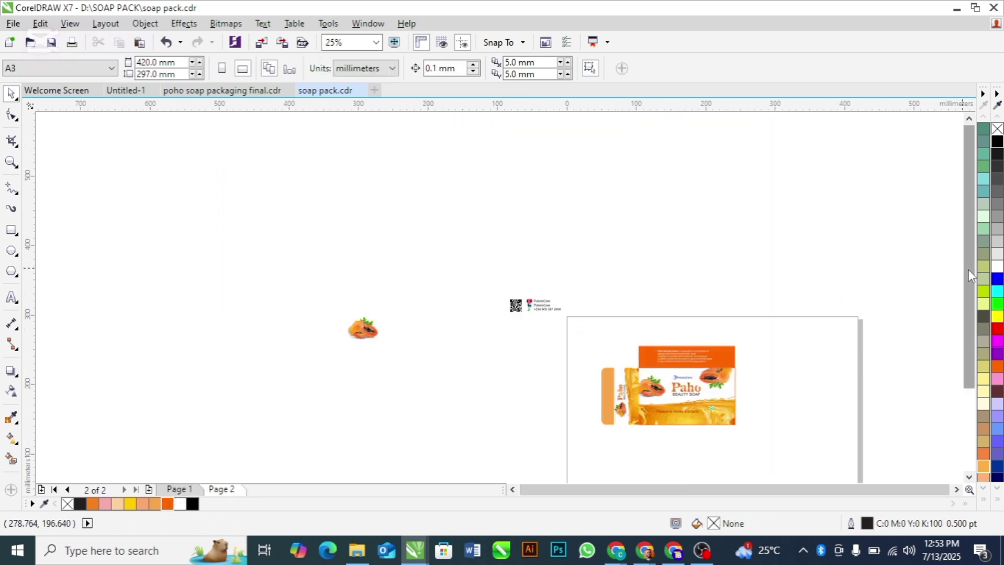
{"action": "key", "text": "F3"}
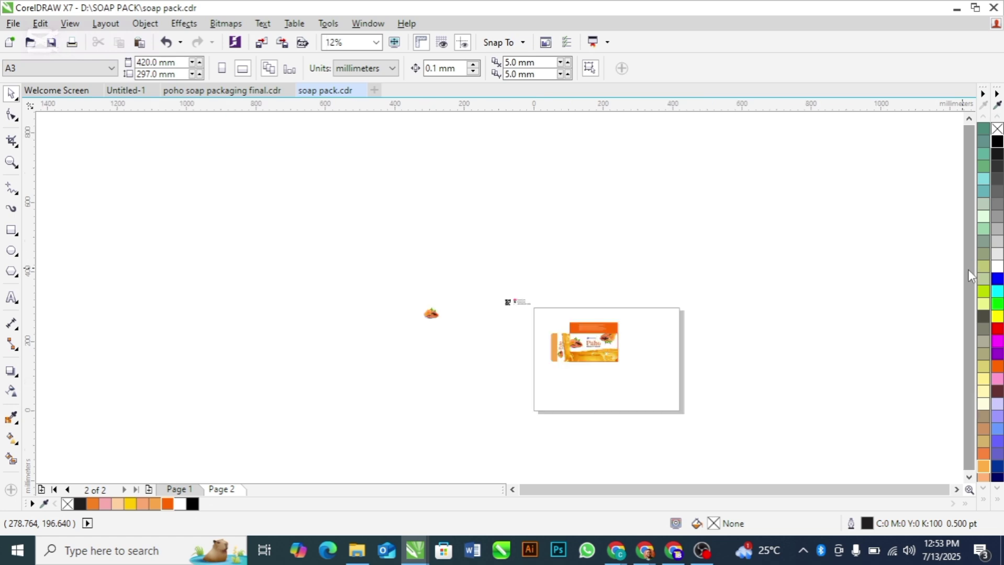
{"action": "key", "text": "z"}
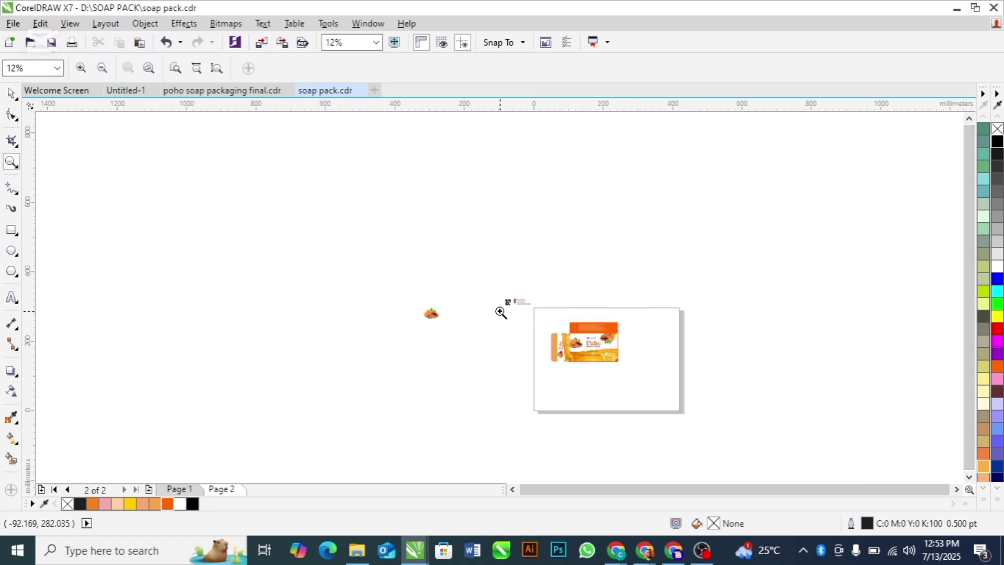
{"action": "left_click_drag", "start_coordinate": [539, 301], "coordinate": [657, 418]}
{"action": "key", "text": "space"}
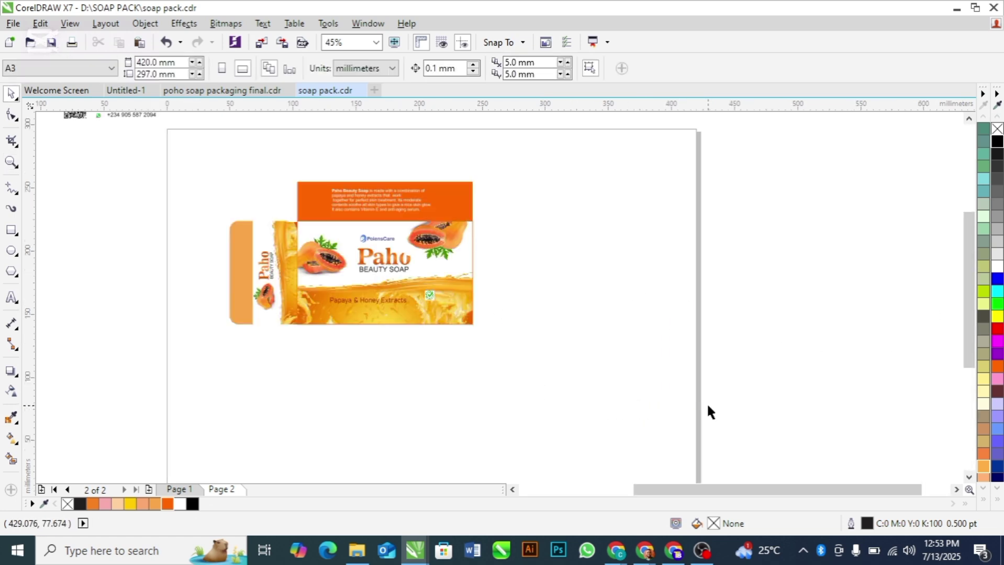
{"action": "left_click_drag", "start_coordinate": [966, 266], "coordinate": [967, 234]}
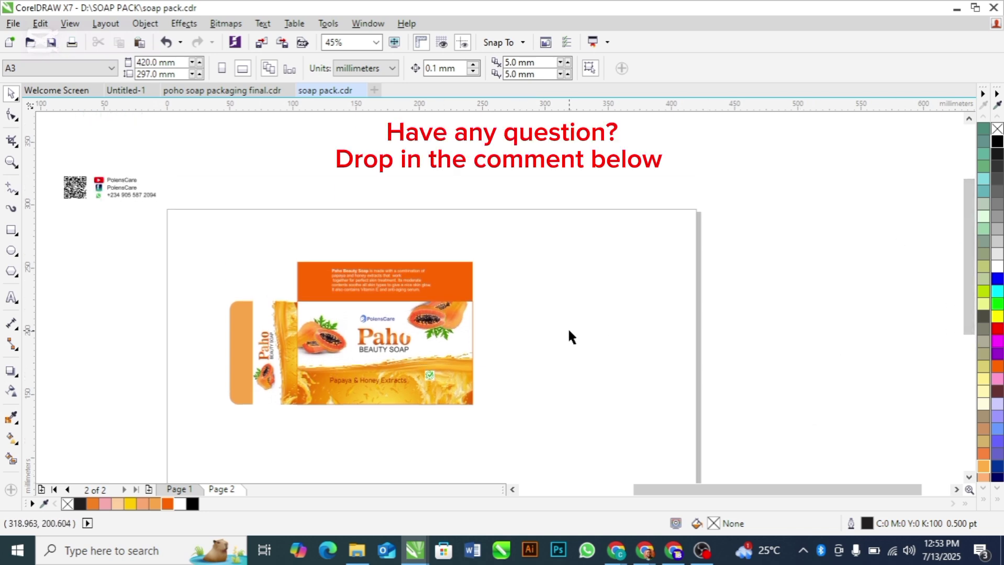
{"action": "left_click_drag", "start_coordinate": [680, 489], "coordinate": [643, 490]}
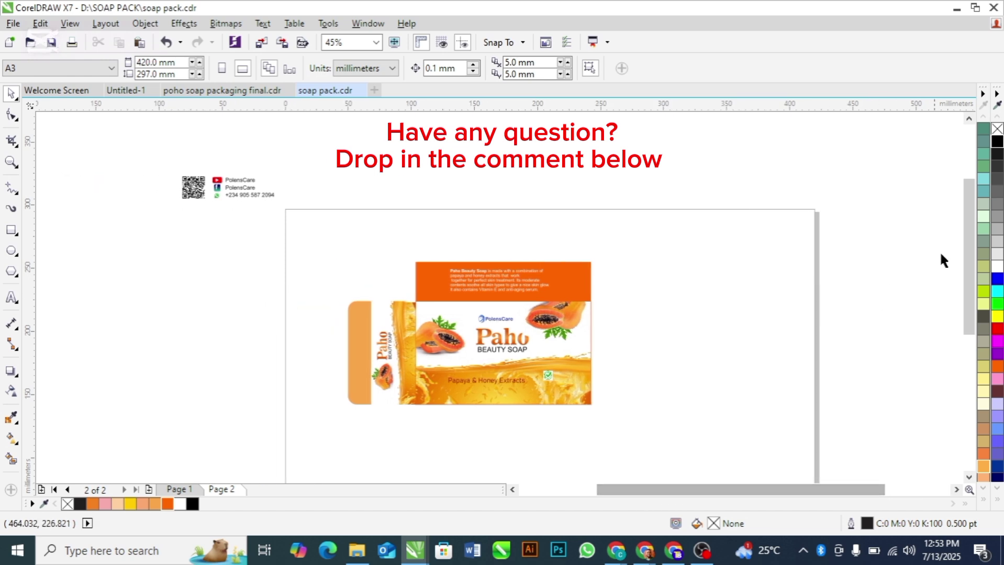
{"action": "left_click_drag", "start_coordinate": [966, 247], "coordinate": [968, 282]}
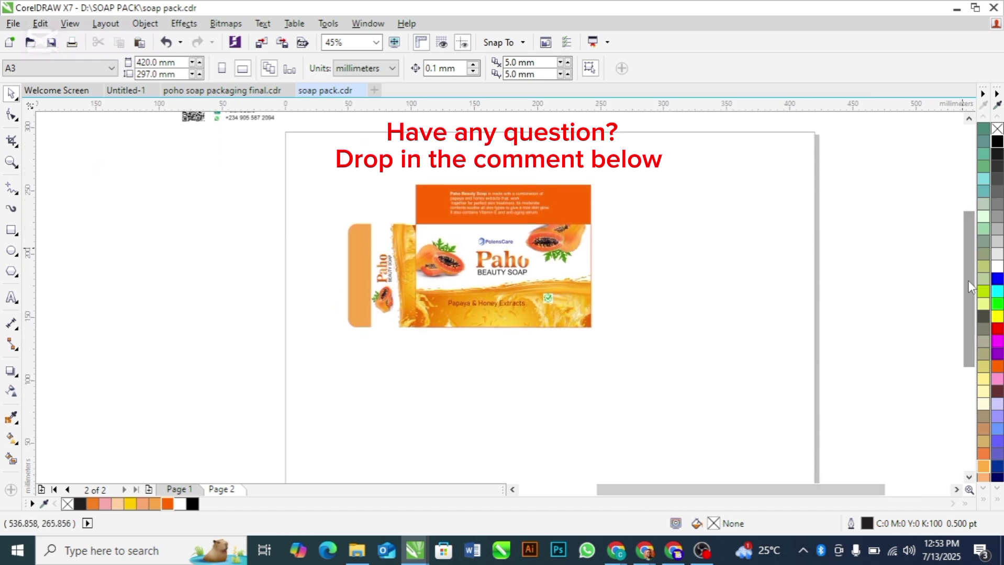
{"action": "left_click_drag", "start_coordinate": [889, 178], "coordinate": [289, 356]}
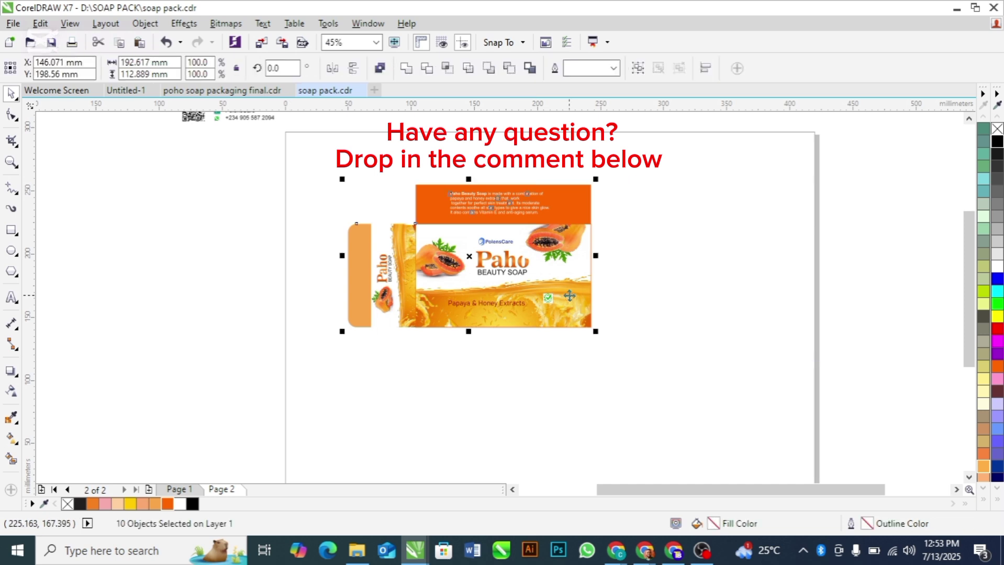
{"action": "left_click", "coordinate": [806, 228]}
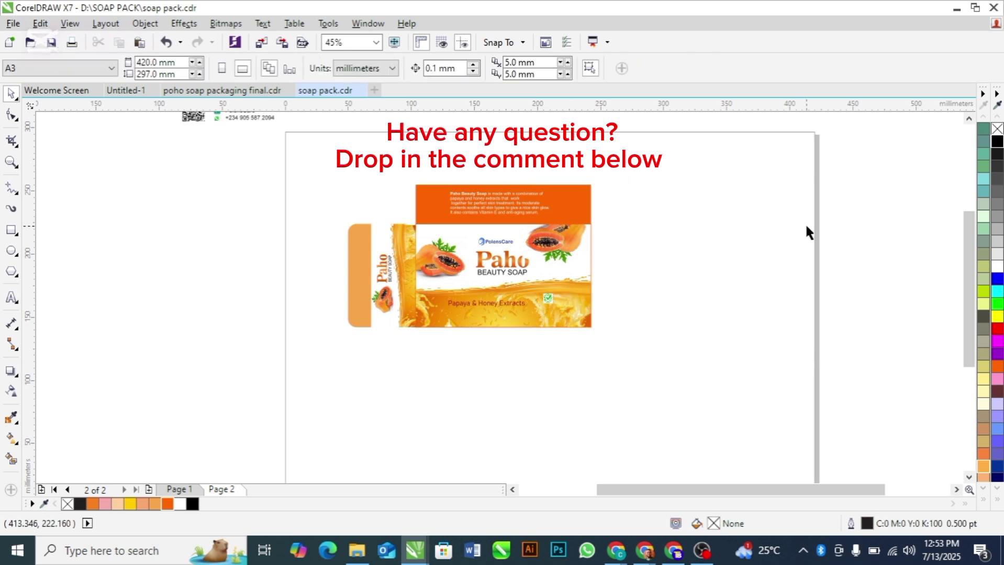
Step: Mirror a copy of the orange upper panel to its left, about 34 mm wide, and fill it with light orange
{"action": "left_click", "coordinate": [581, 214]}
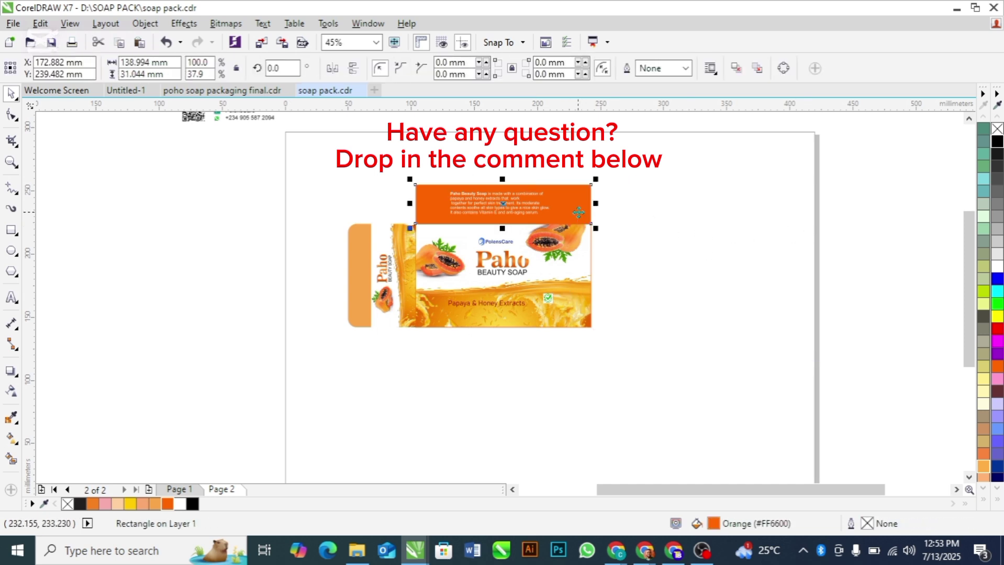
{"action": "left_click_drag", "start_coordinate": [596, 203], "coordinate": [379, 204]}
{"action": "right_click", "coordinate": [379, 204]}
{"action": "left_click", "coordinate": [269, 239]}
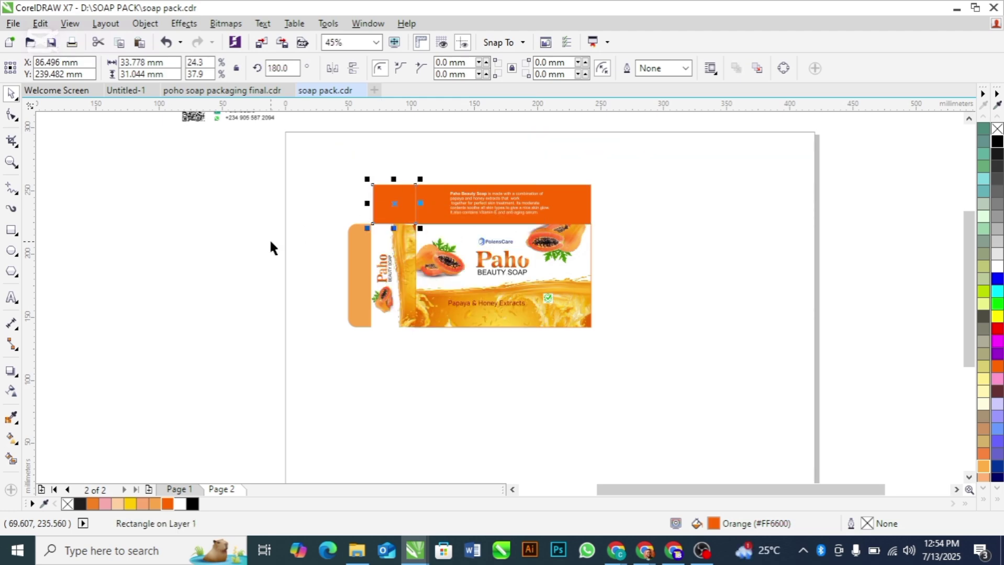
{"action": "left_click", "coordinate": [155, 504]}
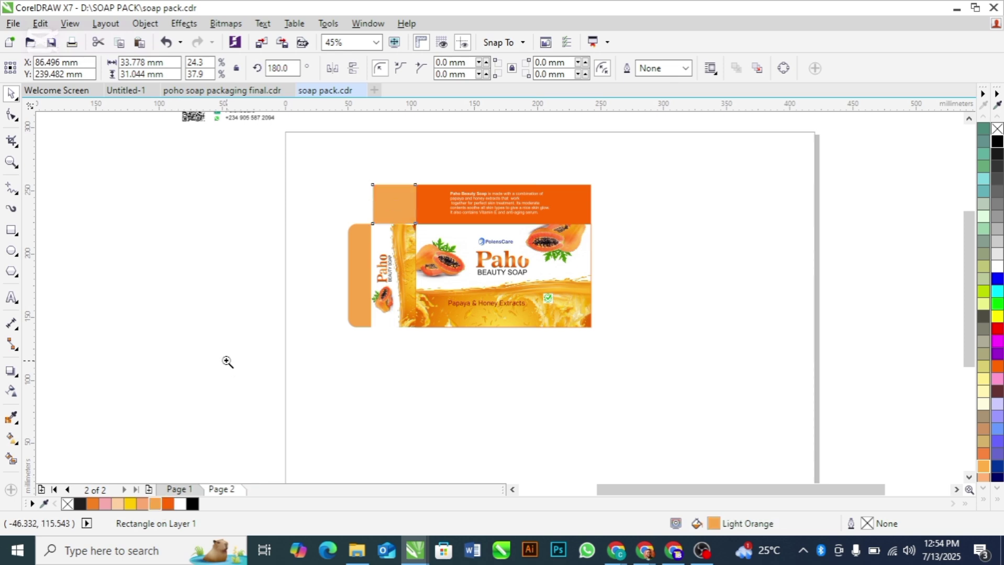
Step: Place a vertical guideline on the side panel's left edge and widen the light orange rectangle to it, at 35.229 mm
{"action": "key", "text": "z"}
{"action": "left_click_drag", "start_coordinate": [338, 168], "coordinate": [438, 230]}
{"action": "key", "text": "space"}
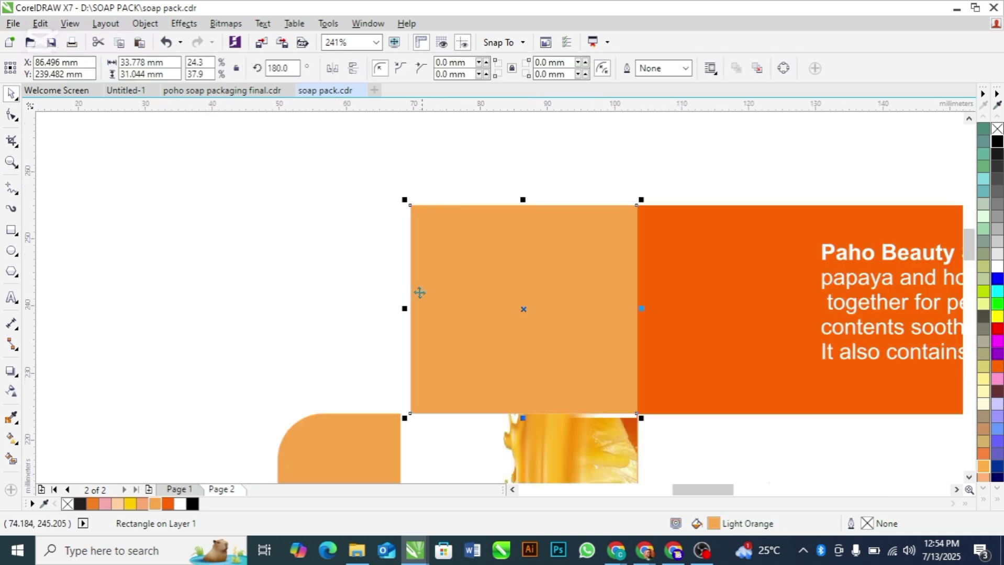
{"action": "left_click", "coordinate": [349, 336]}
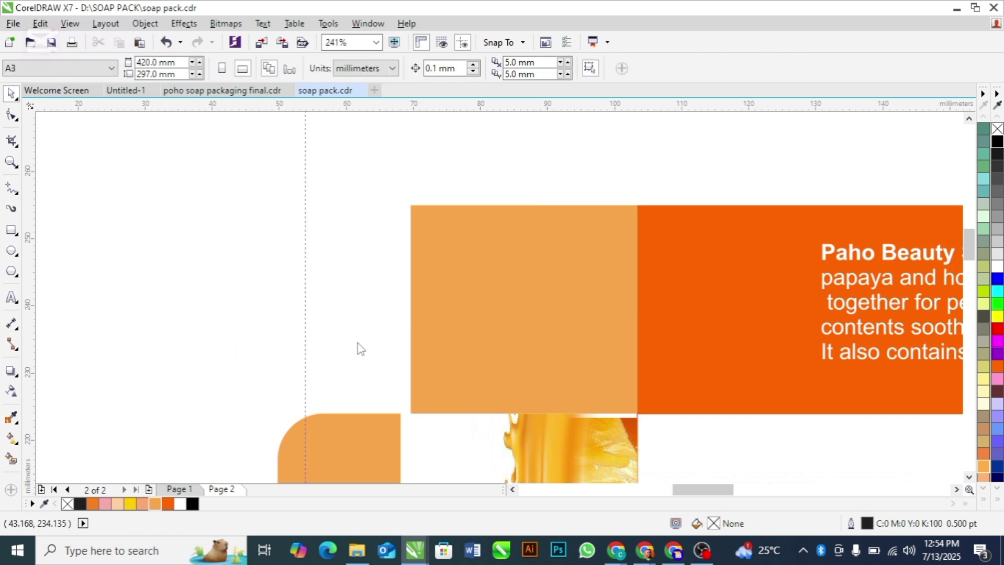
{"action": "left_click_drag", "start_coordinate": [405, 355], "coordinate": [401, 354]}
{"action": "left_click", "coordinate": [400, 354]}
{"action": "left_click", "coordinate": [365, 358]}
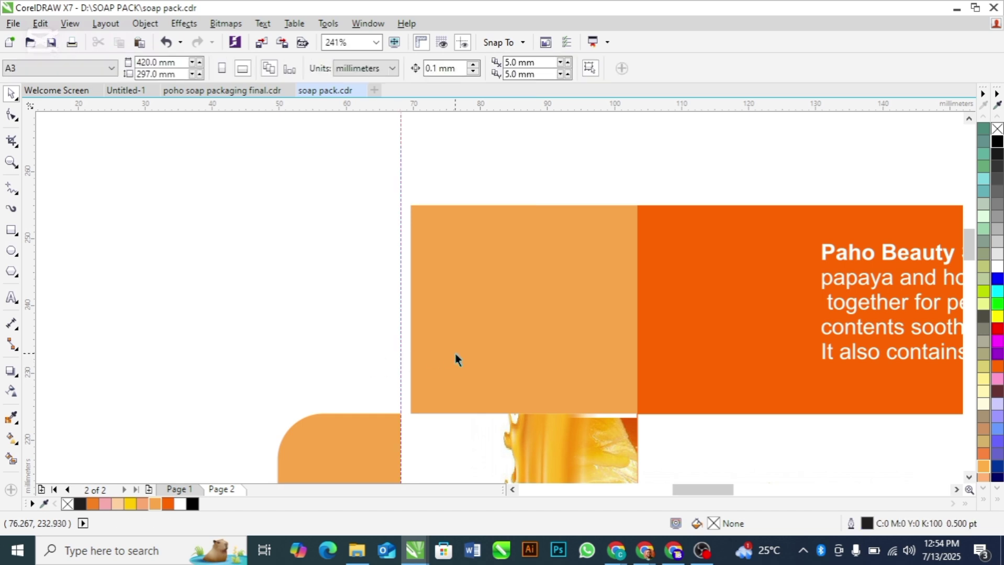
{"action": "left_click", "coordinate": [455, 354]}
{"action": "left_click_drag", "start_coordinate": [401, 309], "coordinate": [390, 336]}
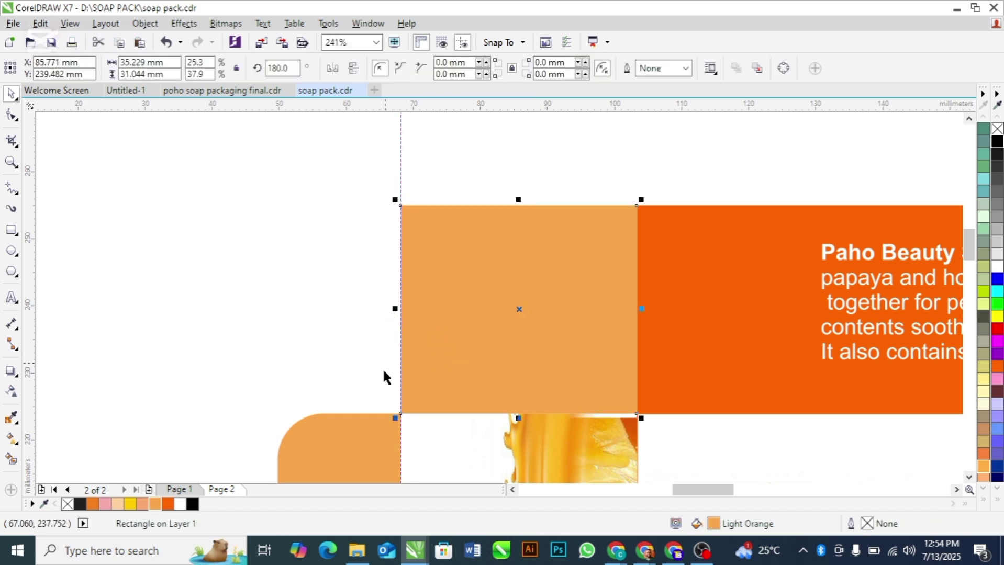
Step: Convert the light orange rectangle above the side panel to curves, keeping it aligned with the guideline
{"action": "left_click_drag", "start_coordinate": [969, 247], "coordinate": [970, 255]}
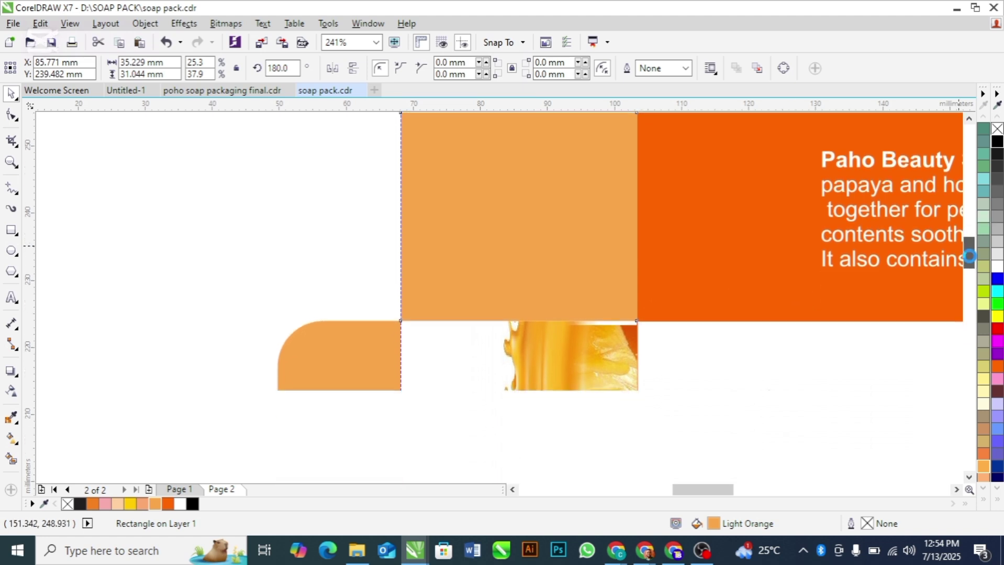
{"action": "left_click", "coordinate": [136, 314]}
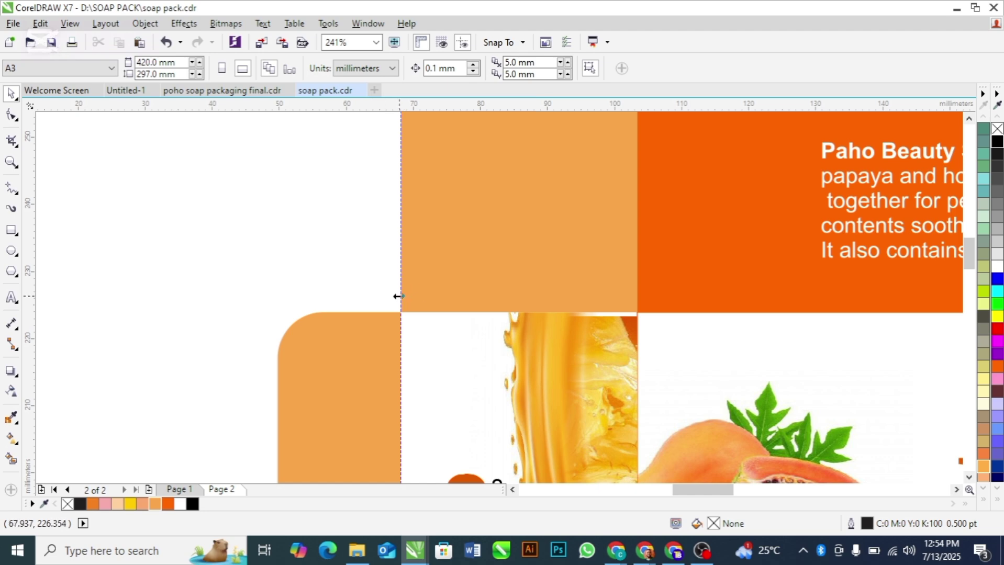
{"action": "left_click_drag", "start_coordinate": [970, 252], "coordinate": [967, 243]}
{"action": "left_click", "coordinate": [527, 328]}
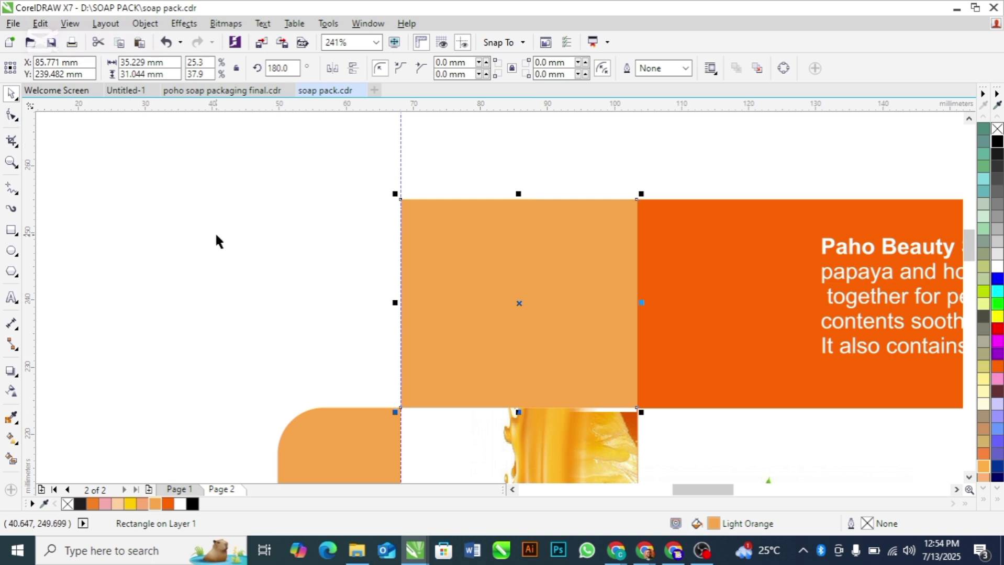
{"action": "left_click_drag", "start_coordinate": [470, 285], "coordinate": [399, 253]}
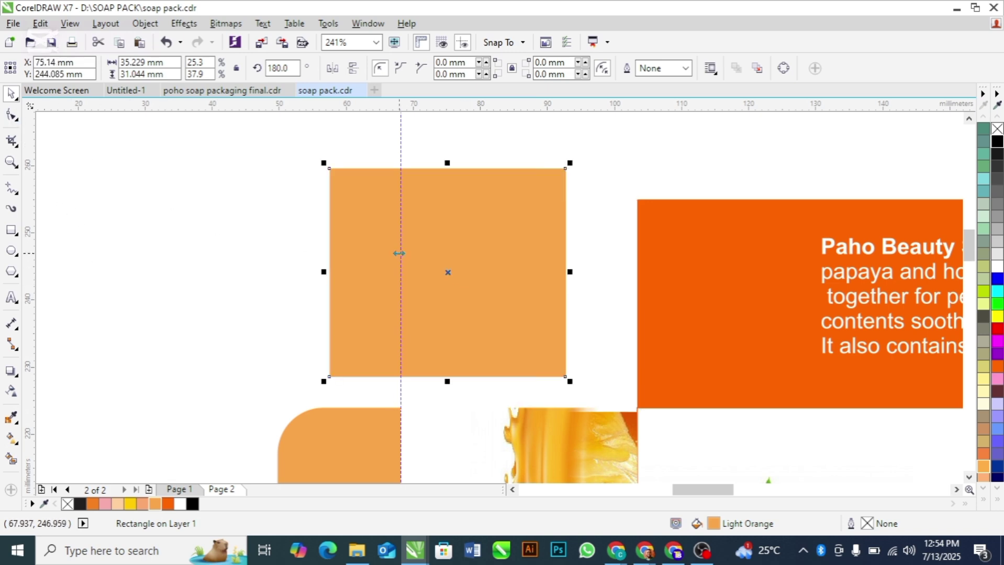
{"action": "key", "text": "ctrl+z"}
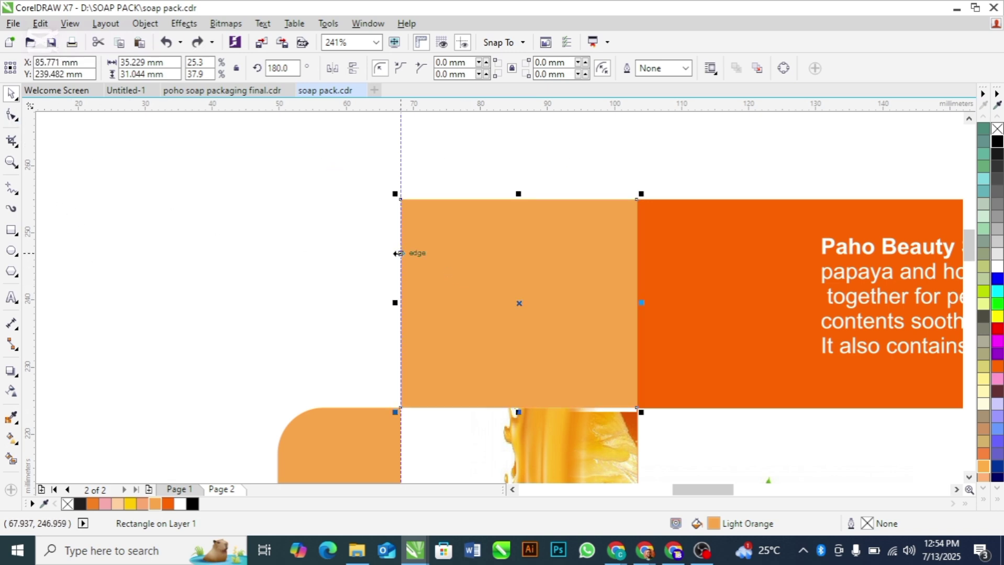
{"action": "key", "text": "ctrl+q"}
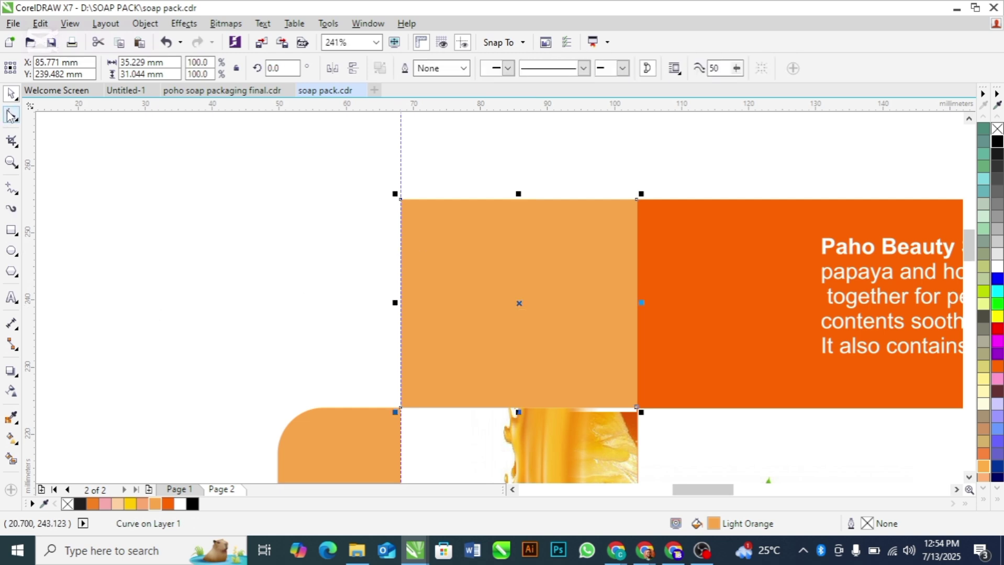
Step: Add two nodes near the right end of the light orange flap's top edge, then lower its top-left corner and inner node into a notched slope
{"action": "left_click", "coordinate": [12, 116]}
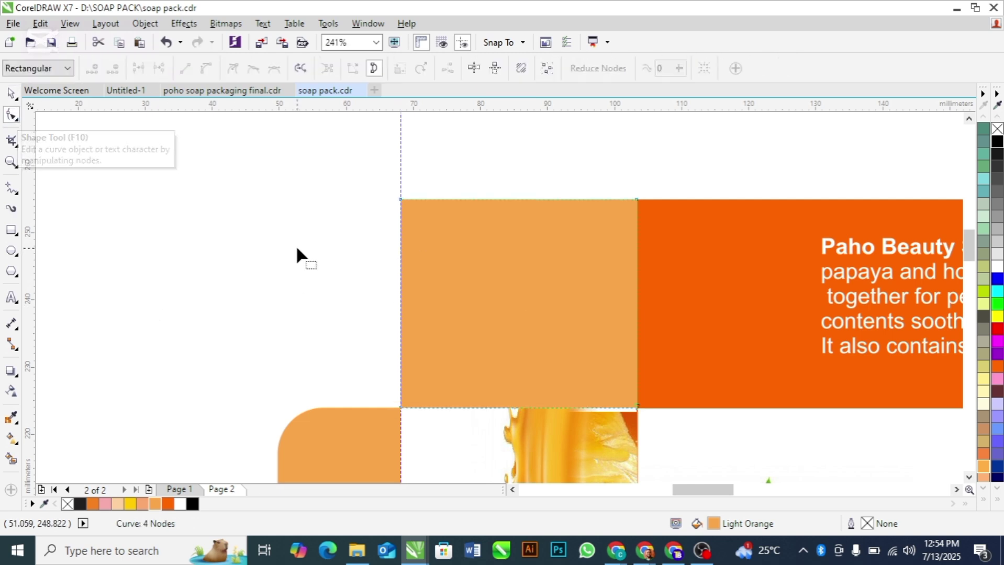
{"action": "double_click", "coordinate": [600, 199]}
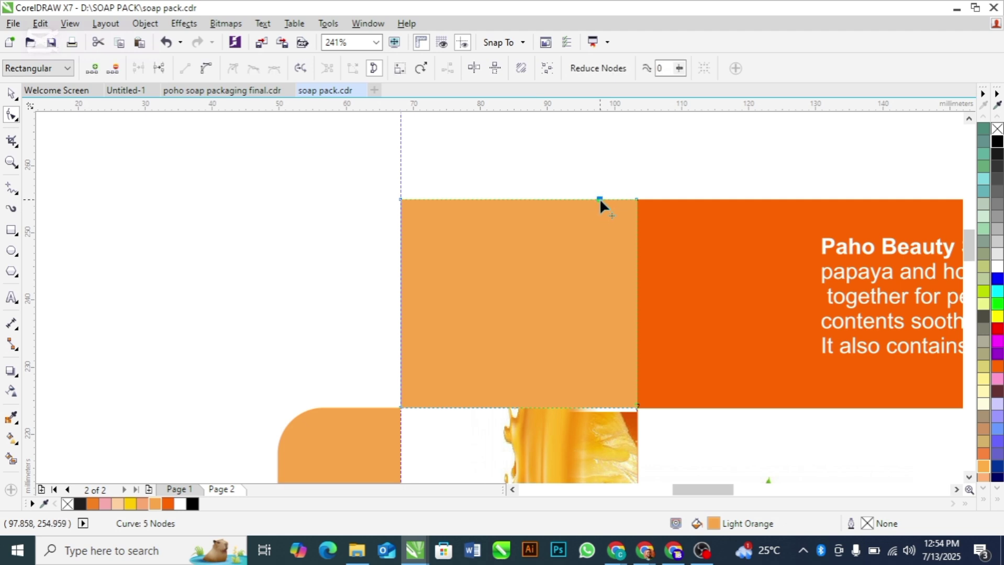
{"action": "double_click", "coordinate": [587, 199]}
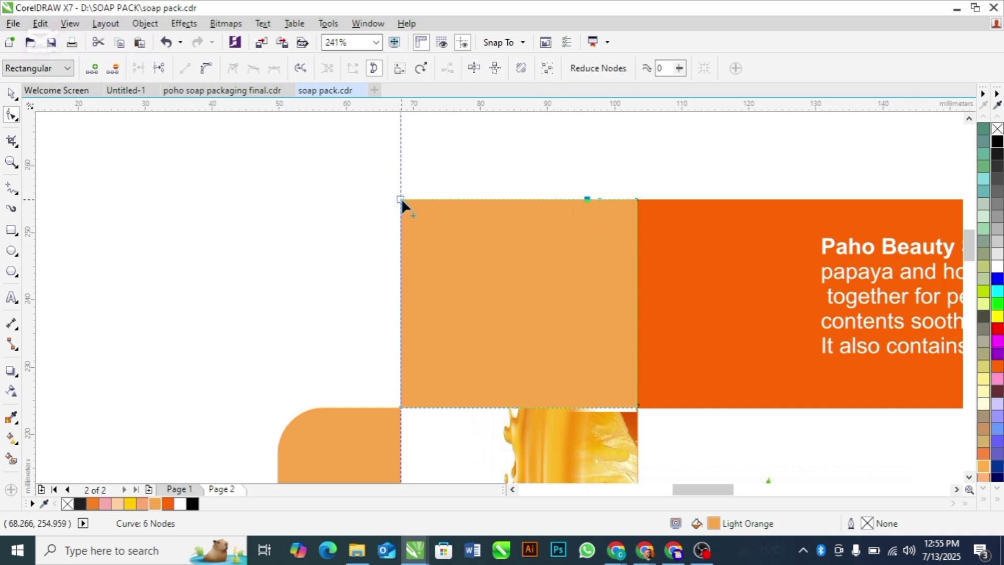
{"action": "left_click_drag", "start_coordinate": [401, 198], "coordinate": [402, 228]}
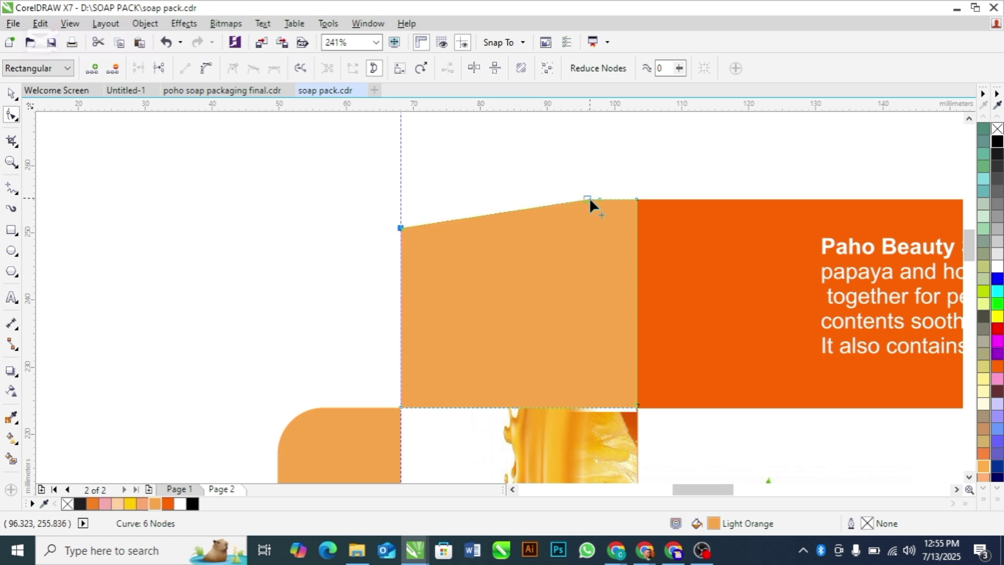
{"action": "left_click_drag", "start_coordinate": [586, 209], "coordinate": [587, 217]}
{"action": "key", "text": "space"}
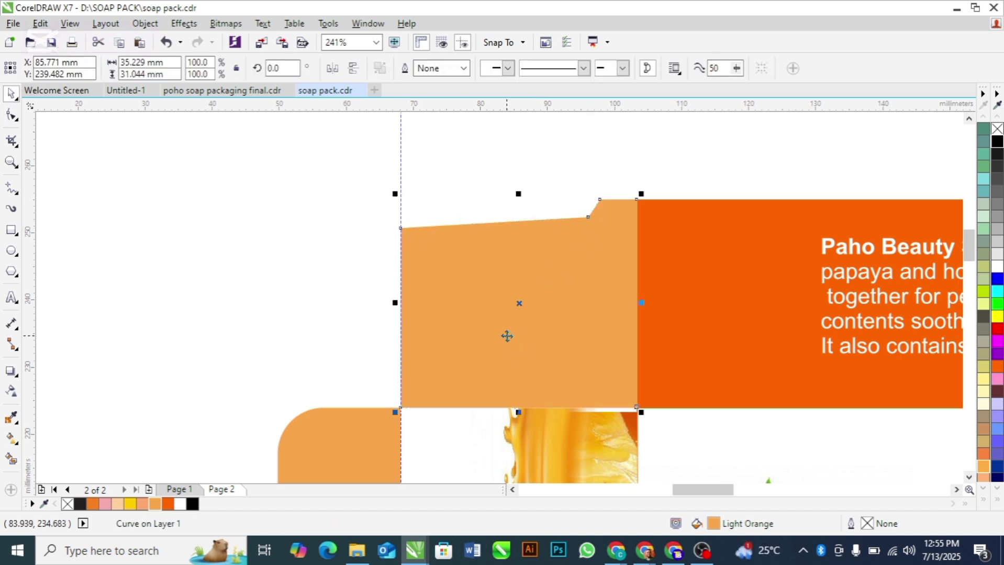
Step: Raise the flap's bottom-left corner about 2 mm so its lower edge slopes up from the orange panel
{"action": "key", "text": "space"}
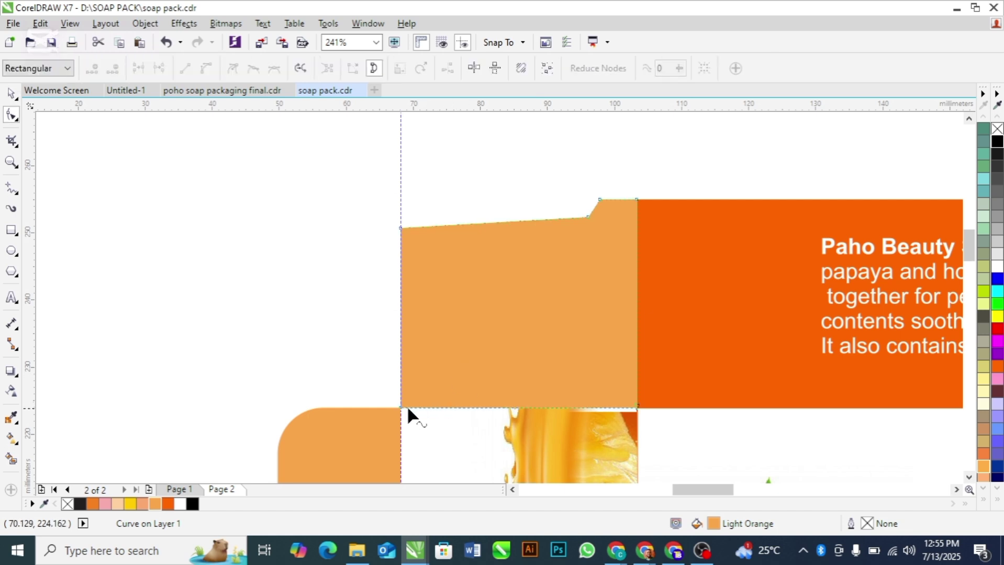
{"action": "left_click_drag", "start_coordinate": [400, 409], "coordinate": [401, 397]}
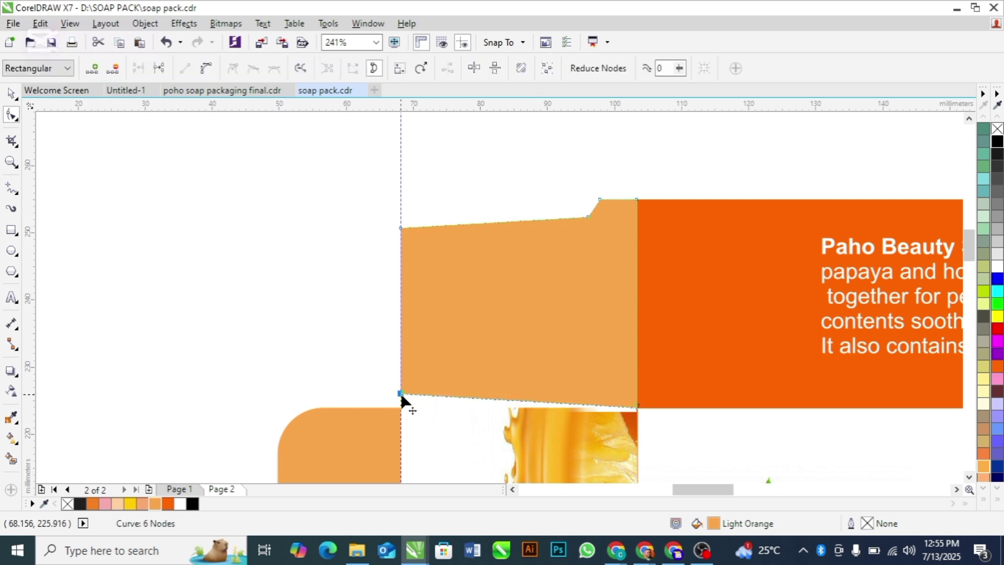
{"action": "key", "text": "space"}
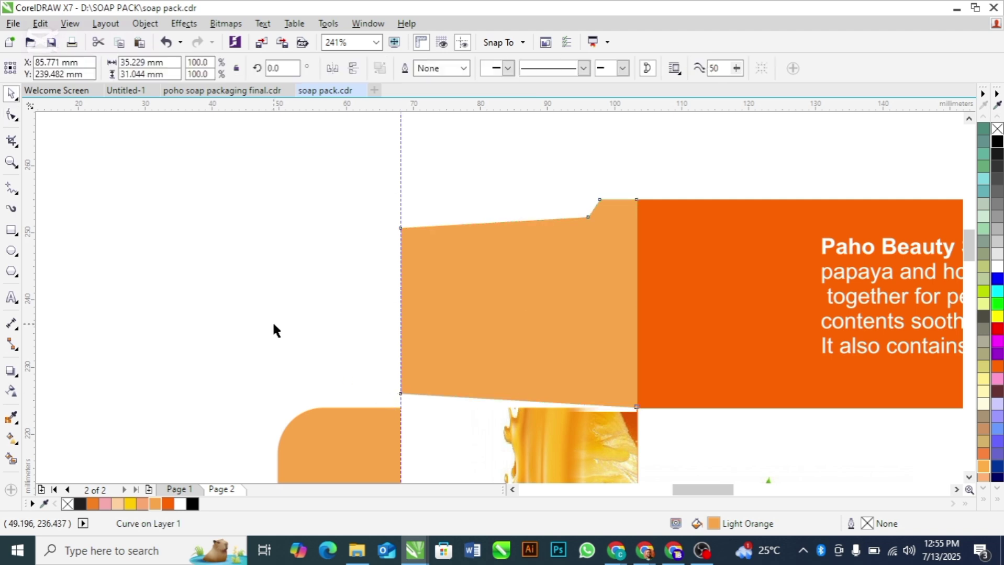
{"action": "left_click", "coordinate": [273, 320]}
{"action": "left_click", "coordinate": [498, 379]}
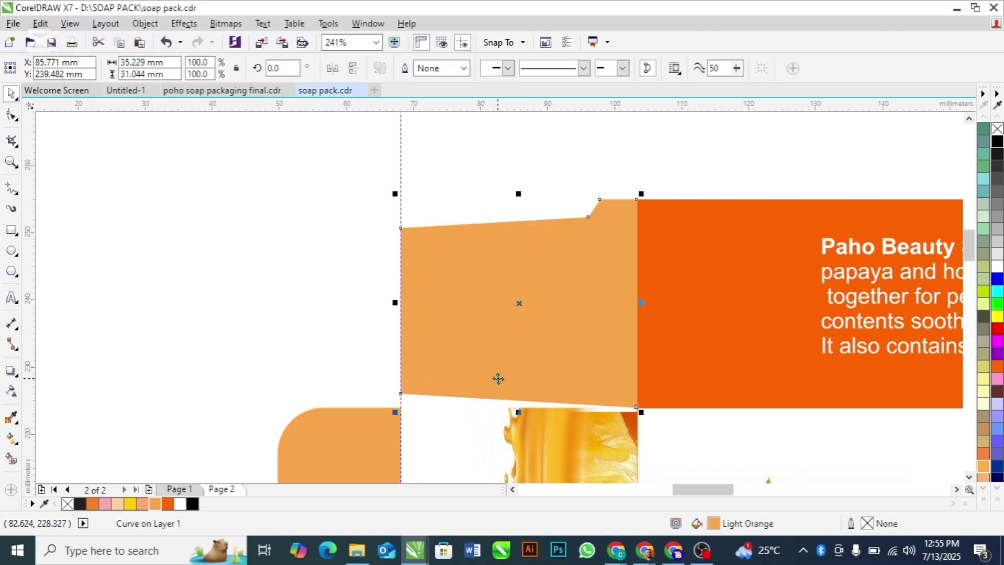
Step: Give the side panel and the notched flap above it an orange (#FF6600) outline
{"action": "left_click", "coordinate": [466, 441]}
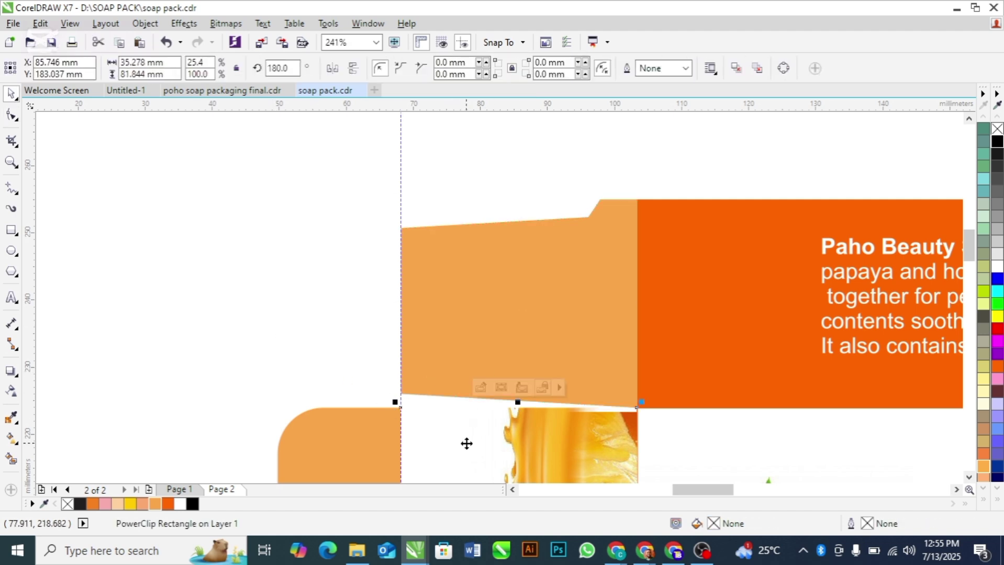
{"action": "right_click", "coordinate": [166, 506]}
{"action": "left_click", "coordinate": [448, 351]}
{"action": "right_click", "coordinate": [166, 504]}
{"action": "left_click", "coordinate": [240, 359]}
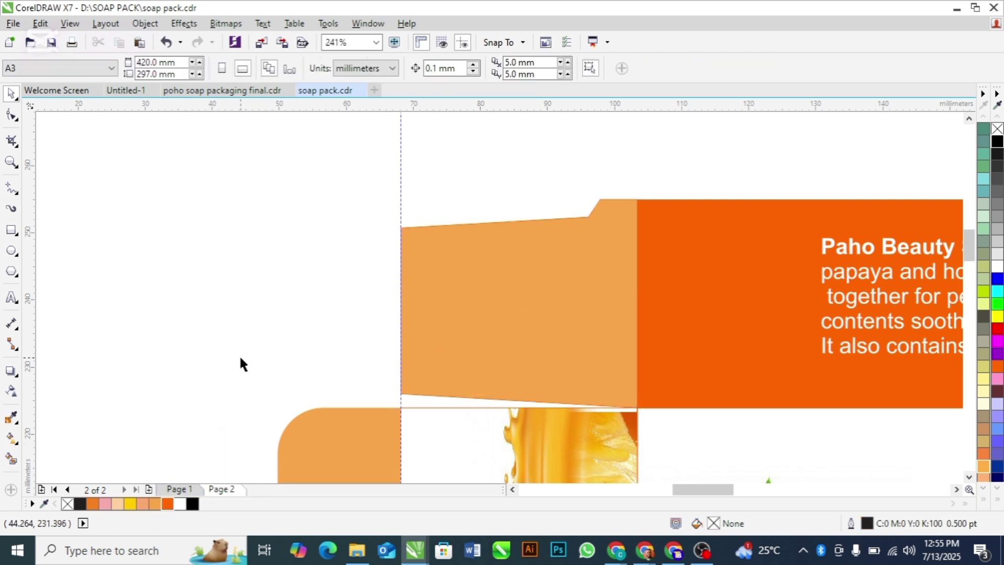
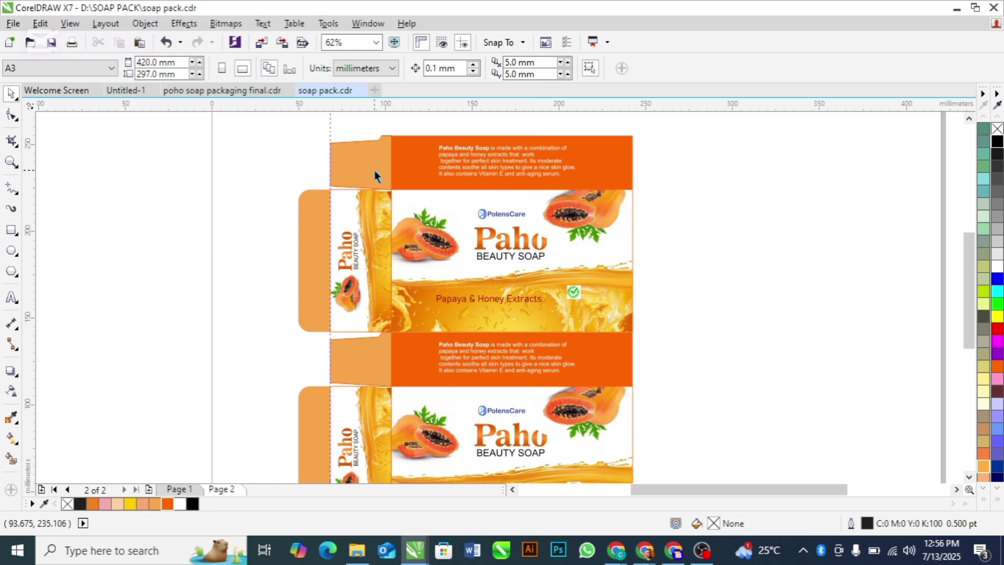
Step: Copy the notched flap to the right end of the topmost orange panel, mirror it horizontally and align it with the panel's edge
{"action": "left_click", "coordinate": [374, 170]}
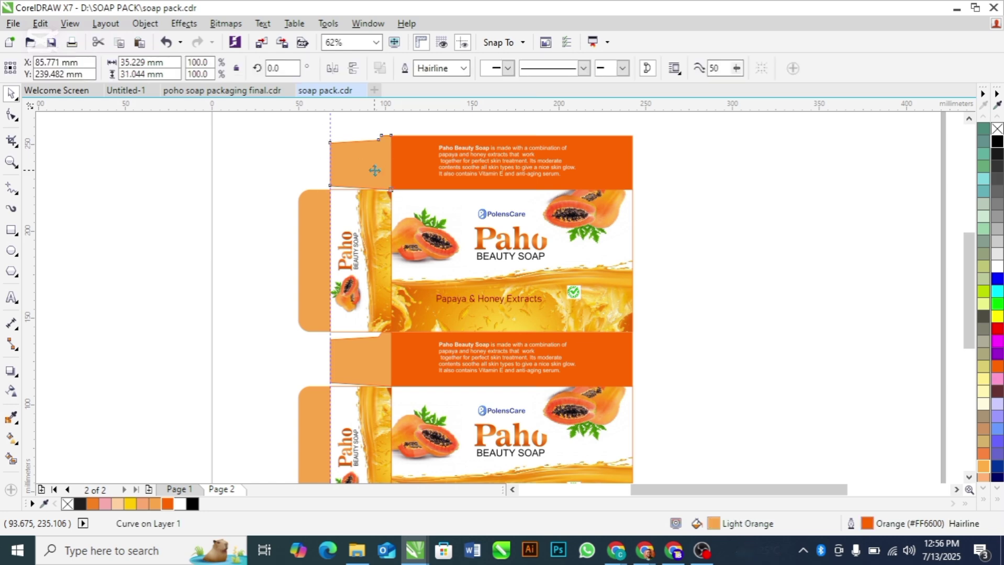
{"action": "left_click_drag", "start_coordinate": [374, 170], "coordinate": [677, 158]}
{"action": "right_click", "coordinate": [677, 158]}
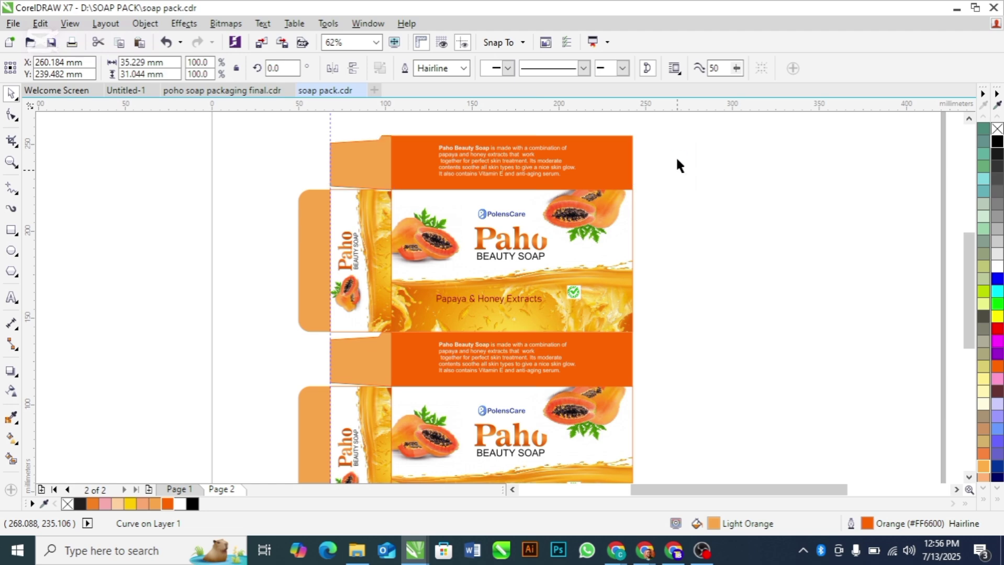
{"action": "left_click", "coordinate": [331, 69]}
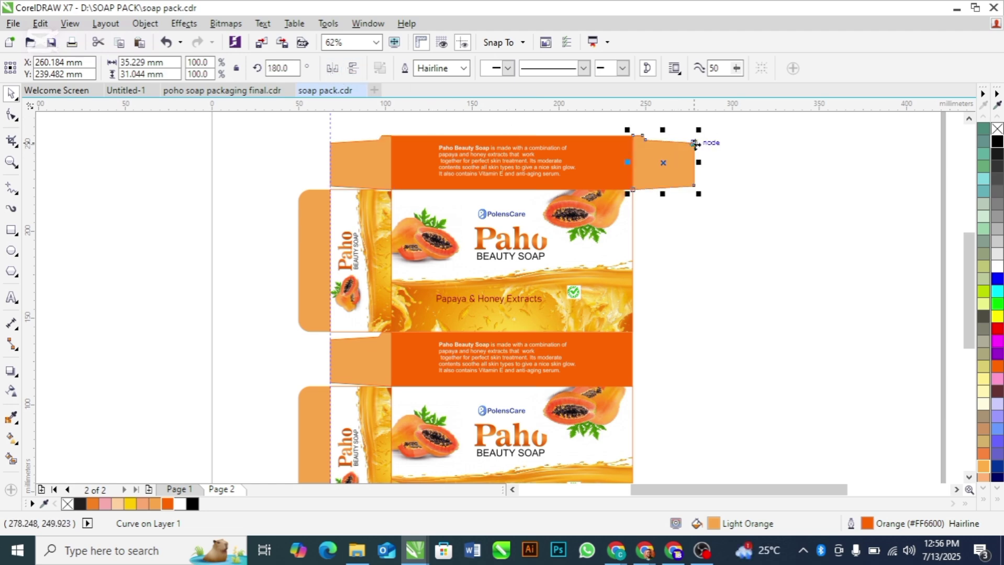
{"action": "left_click_drag", "start_coordinate": [694, 144], "coordinate": [694, 145]}
{"action": "left_click", "coordinate": [777, 171]}
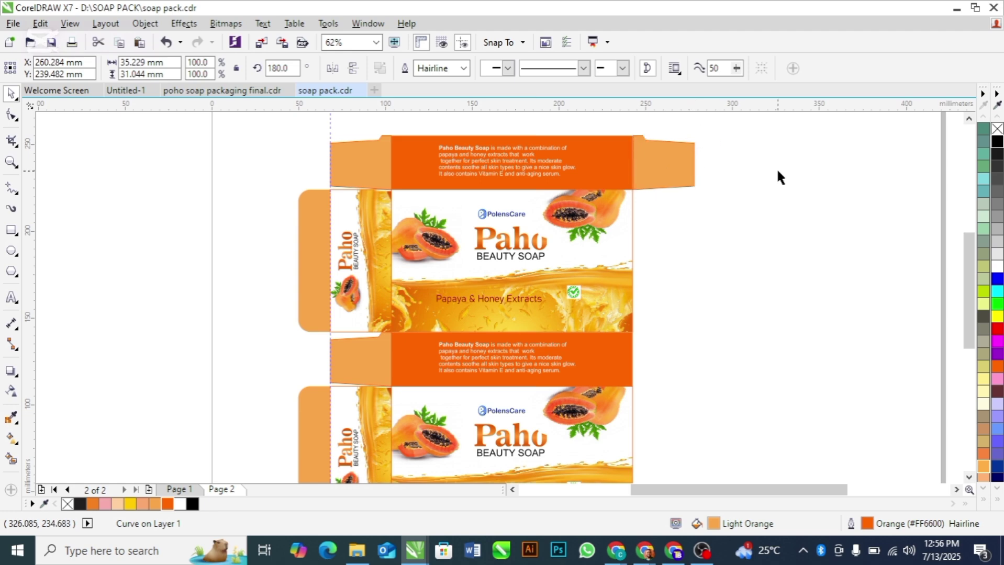
Step: Place a copy of the right-hand flap at the right end of the second orange panel below the front panel
{"action": "left_click", "coordinate": [664, 174]}
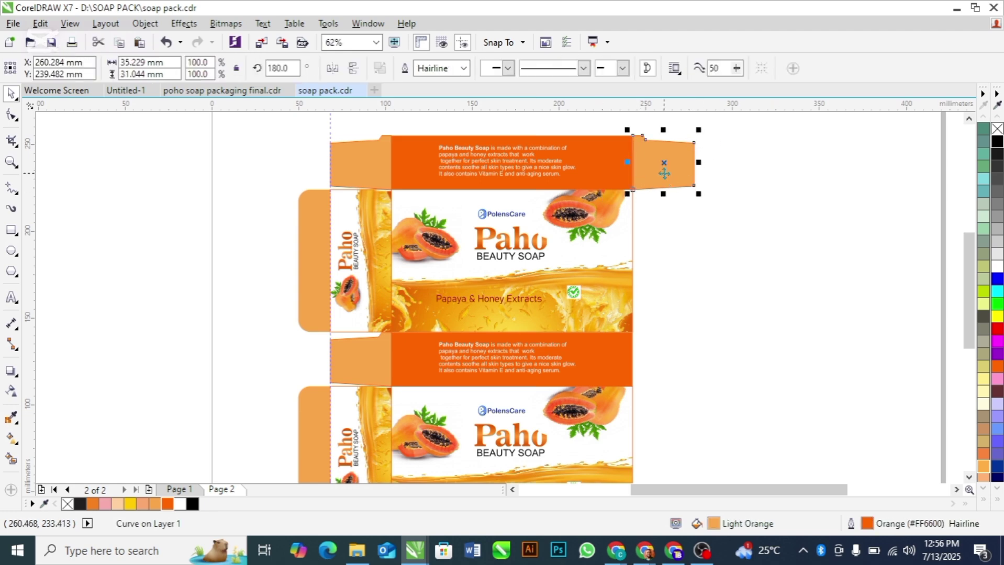
{"action": "left_click_drag", "start_coordinate": [663, 173], "coordinate": [677, 371]}
{"action": "left_click", "coordinate": [792, 333]}
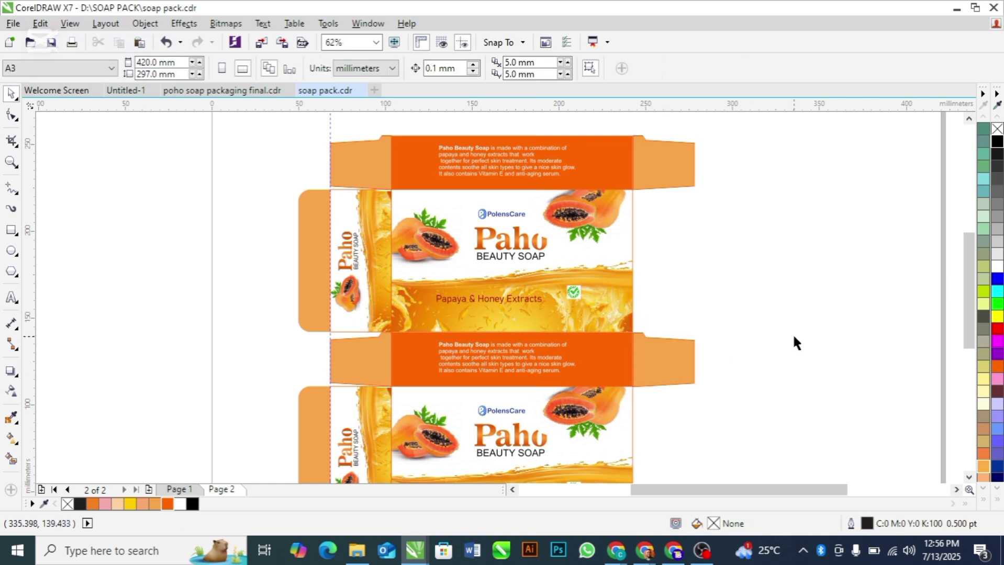
Step: Nudge the topmost panel's right flap 0.2 mm left against the panel and mirror it vertically so its notch faces down
{"action": "left_click", "coordinate": [689, 180]}
{"action": "key", "text": "z"}
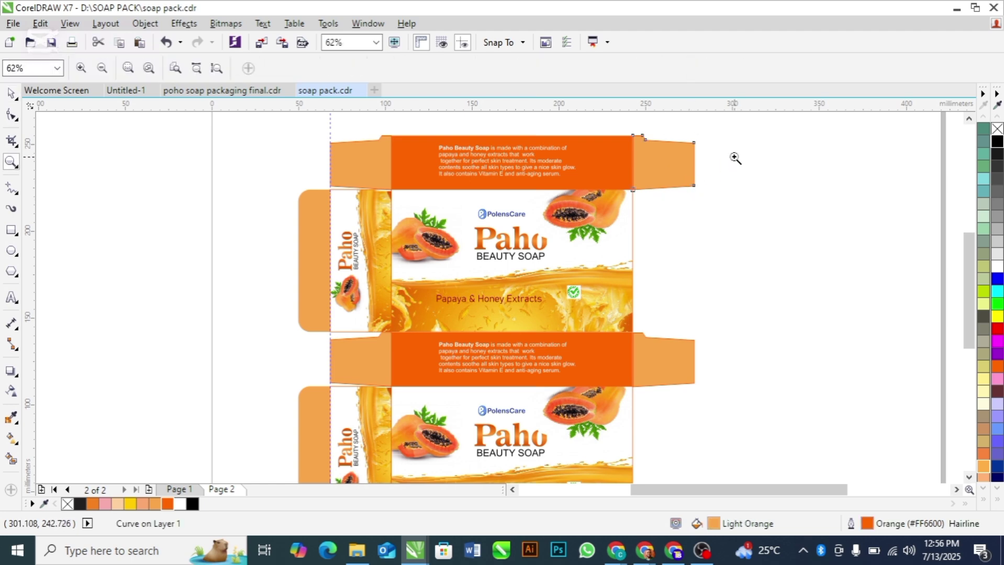
{"action": "left_click_drag", "start_coordinate": [605, 125], "coordinate": [722, 195]}
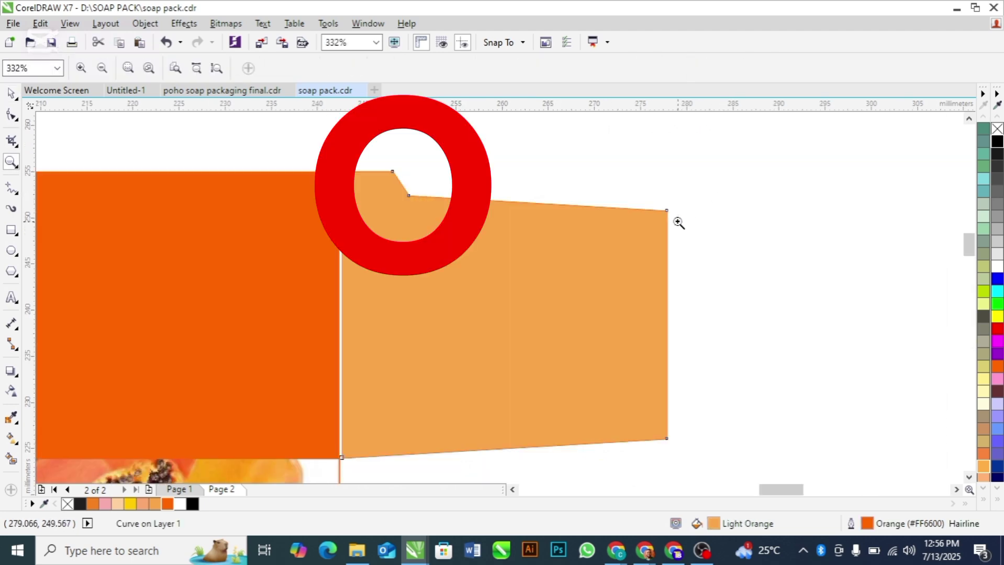
{"action": "key", "text": "space"}
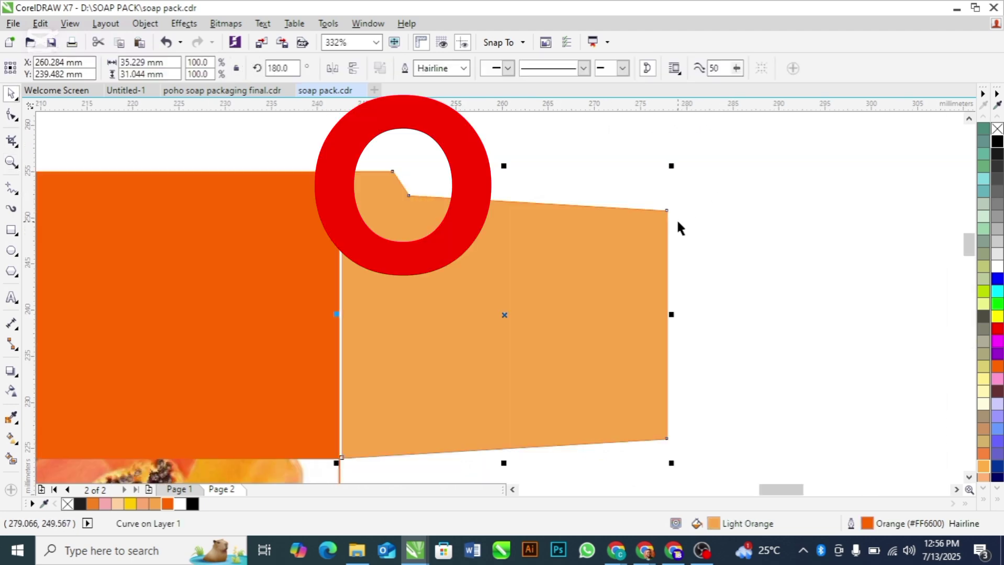
{"action": "left_click", "coordinate": [369, 147]}
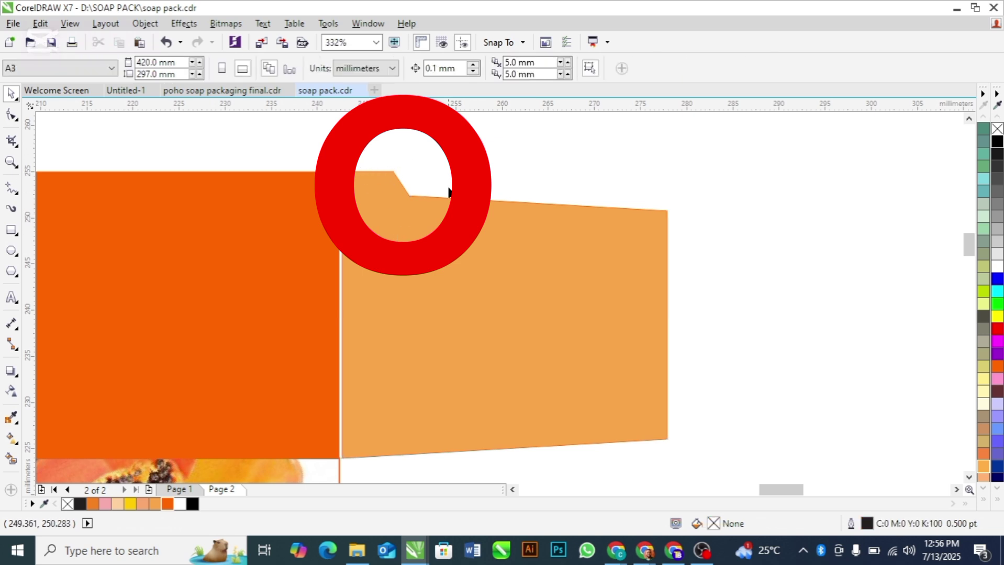
{"action": "left_click", "coordinate": [389, 204]}
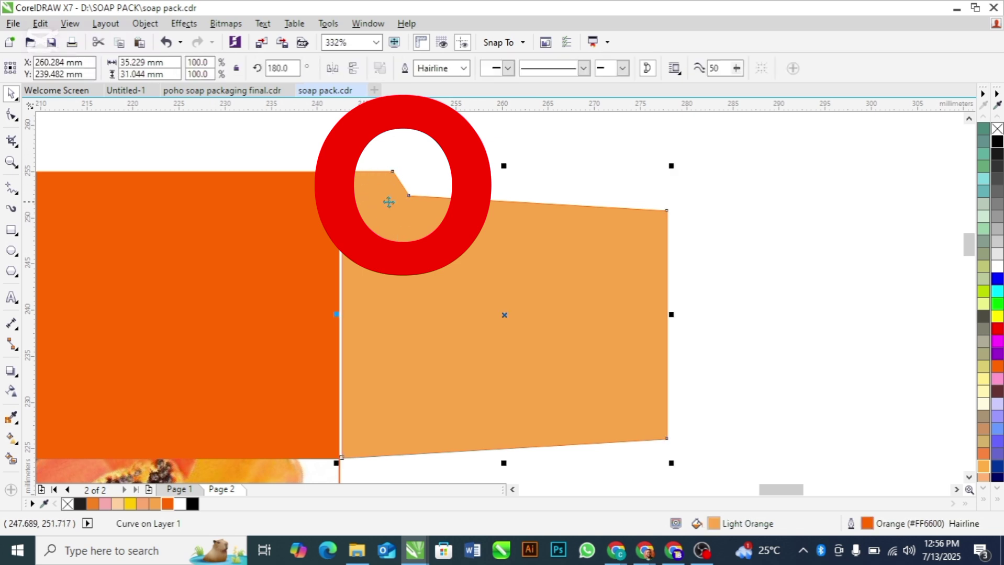
{"action": "key", "text": "Left"}
{"action": "key", "text": "Left"}
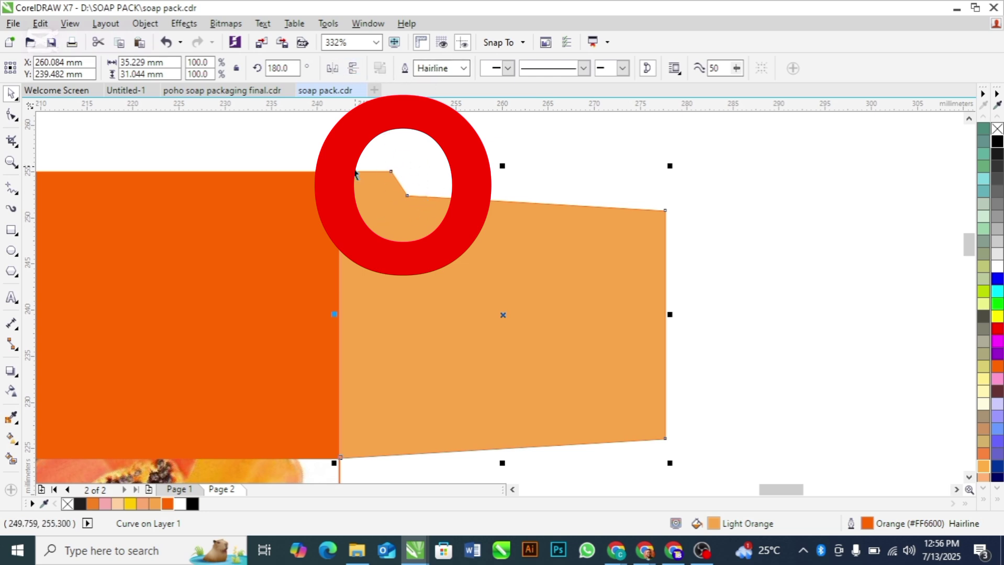
{"action": "left_click", "coordinate": [353, 70]}
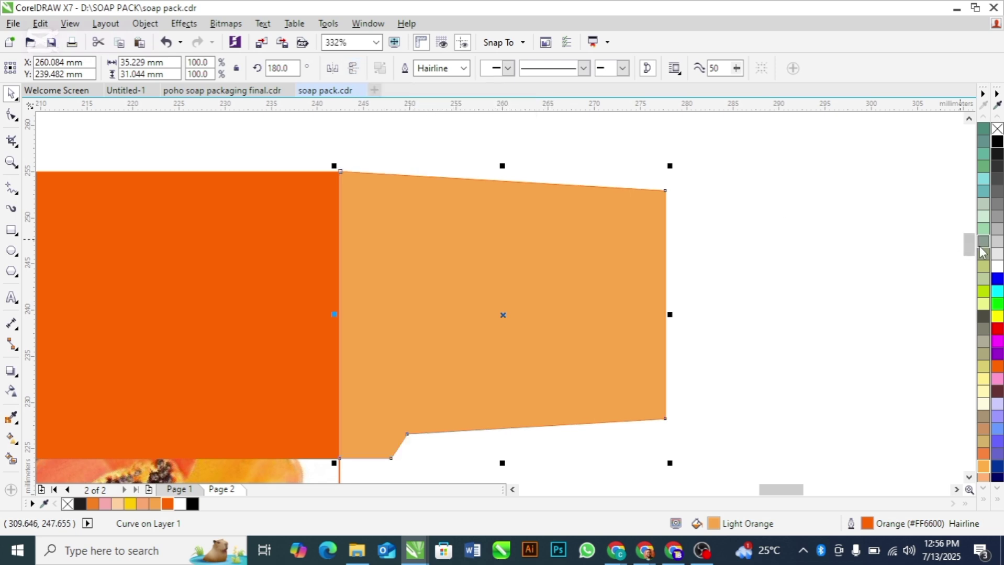
Step: Nudge the second orange panel's right flap 0.2 mm left to close the gap beside the panel
{"action": "left_click_drag", "start_coordinate": [970, 247], "coordinate": [978, 307]}
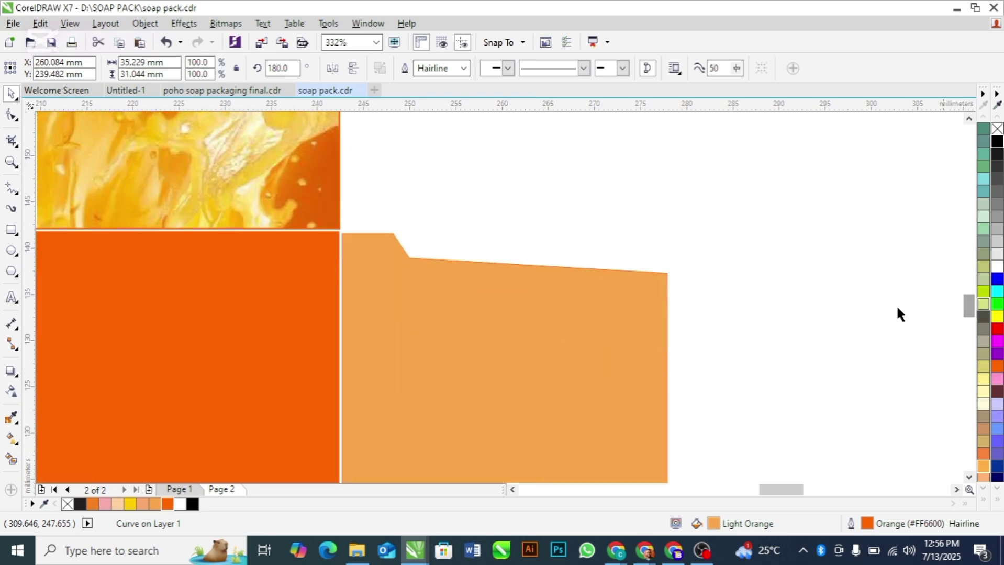
{"action": "key", "text": "Left"}
{"action": "key", "text": "Left"}
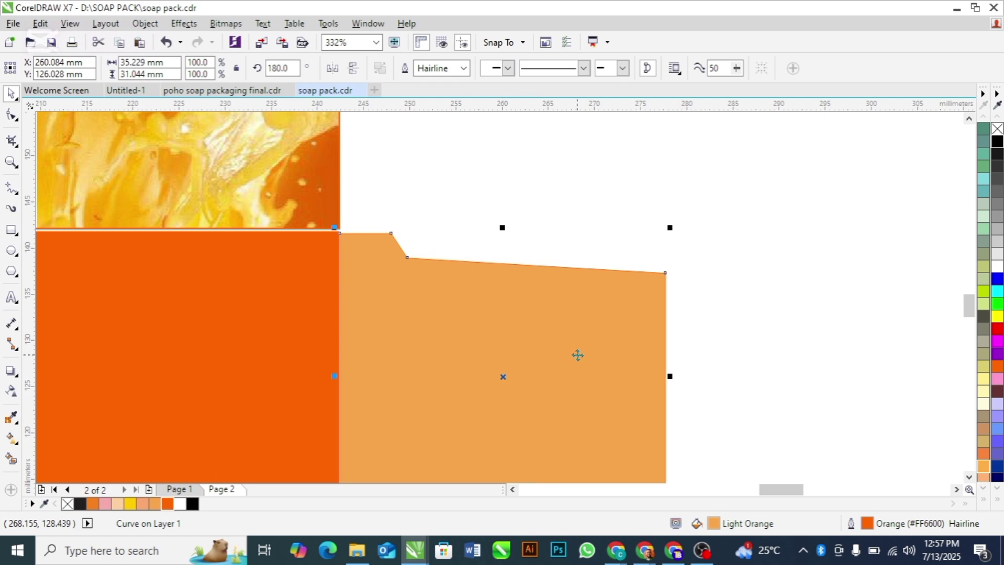
{"action": "scroll", "coordinate": [578, 354], "scroll_direction": "down", "scroll_amount": 3}
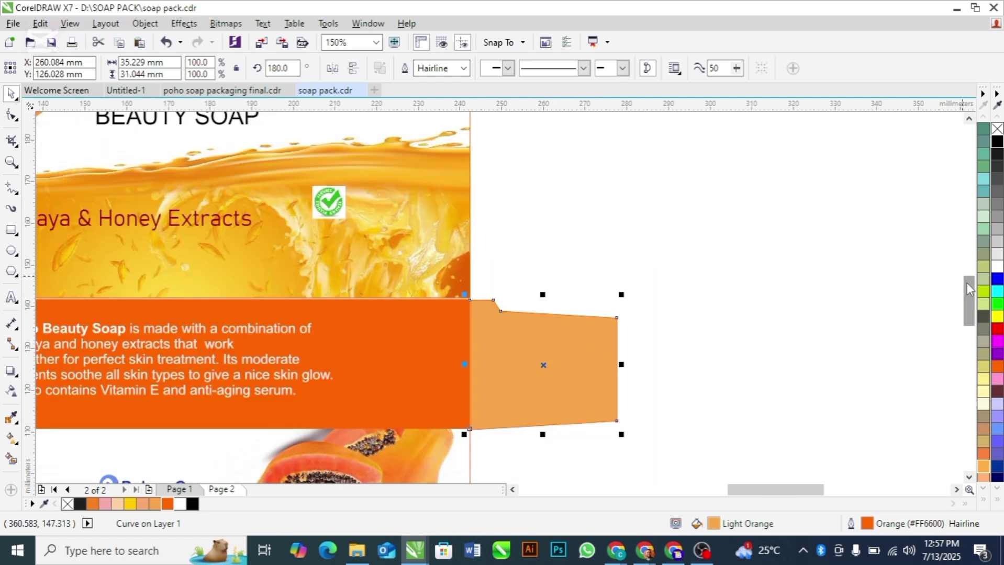
{"action": "left_click_drag", "start_coordinate": [968, 282], "coordinate": [968, 262]}
{"action": "key", "text": "F3"}
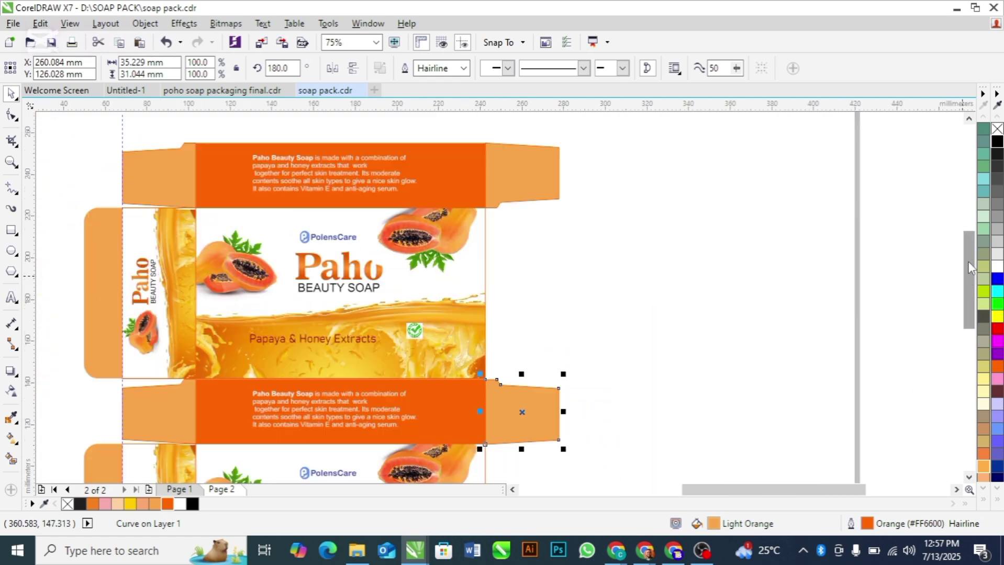
{"action": "left_click", "coordinate": [898, 279]}
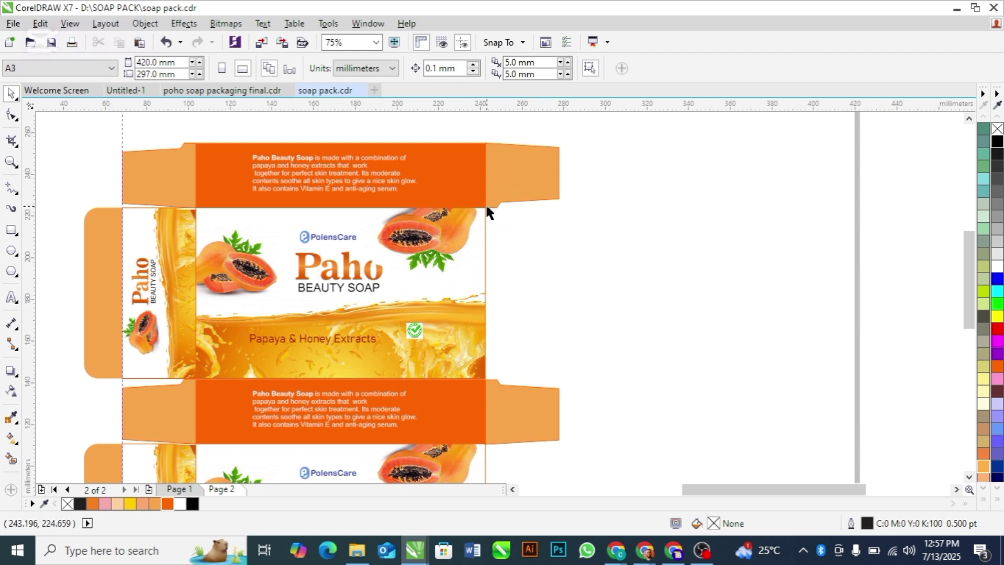
{"action": "left_click", "coordinate": [503, 425]}
{"action": "left_click", "coordinate": [625, 346]}
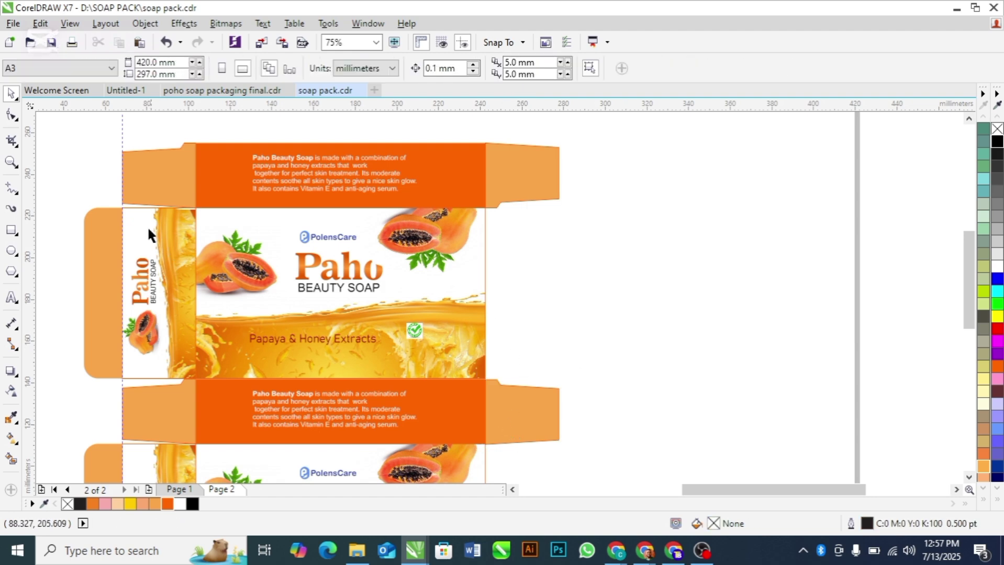
Step: Mirror the second orange panel's left flap vertically so its notch faces down
{"action": "left_click", "coordinate": [160, 168]}
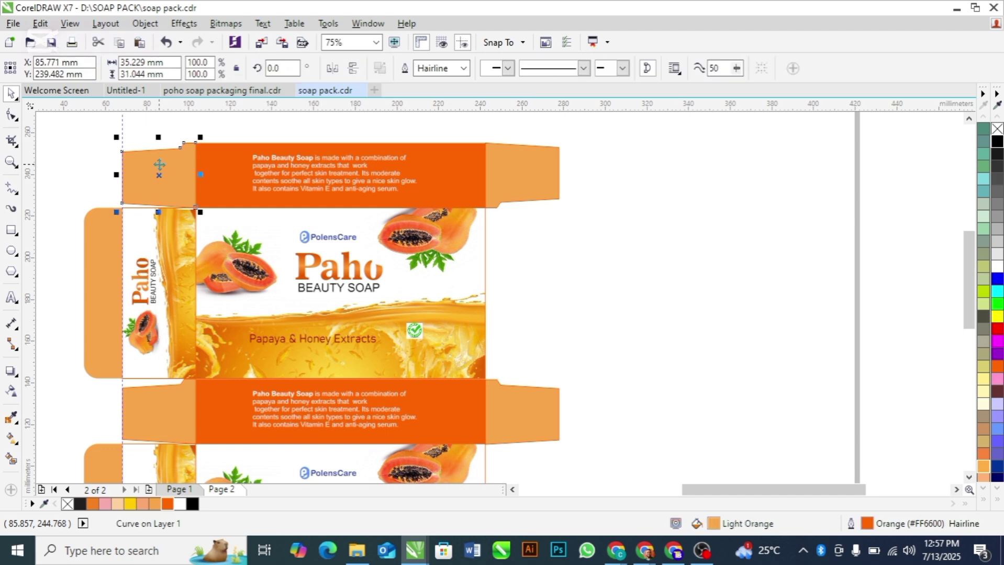
{"action": "left_click", "coordinate": [157, 411]}
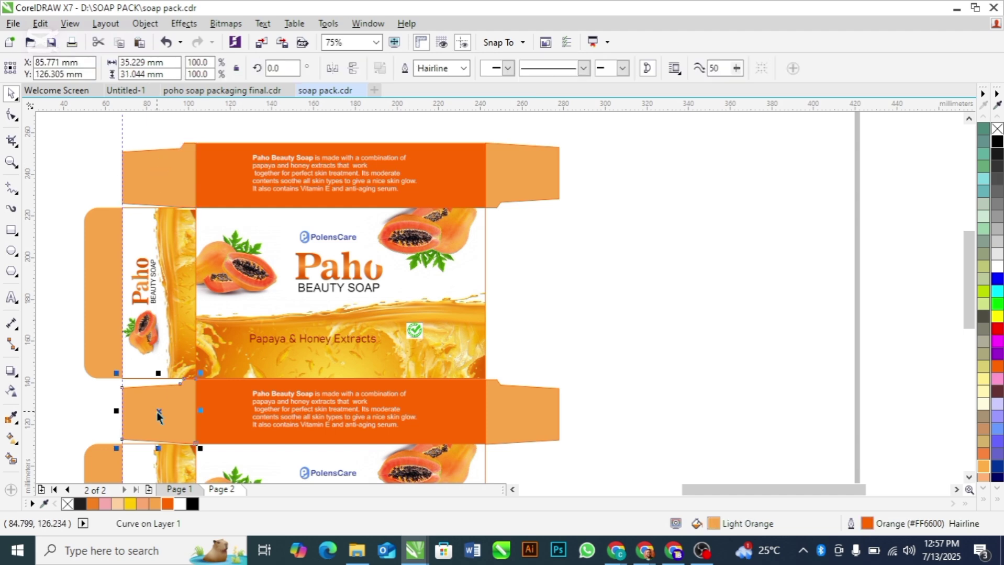
{"action": "left_click", "coordinate": [353, 69]}
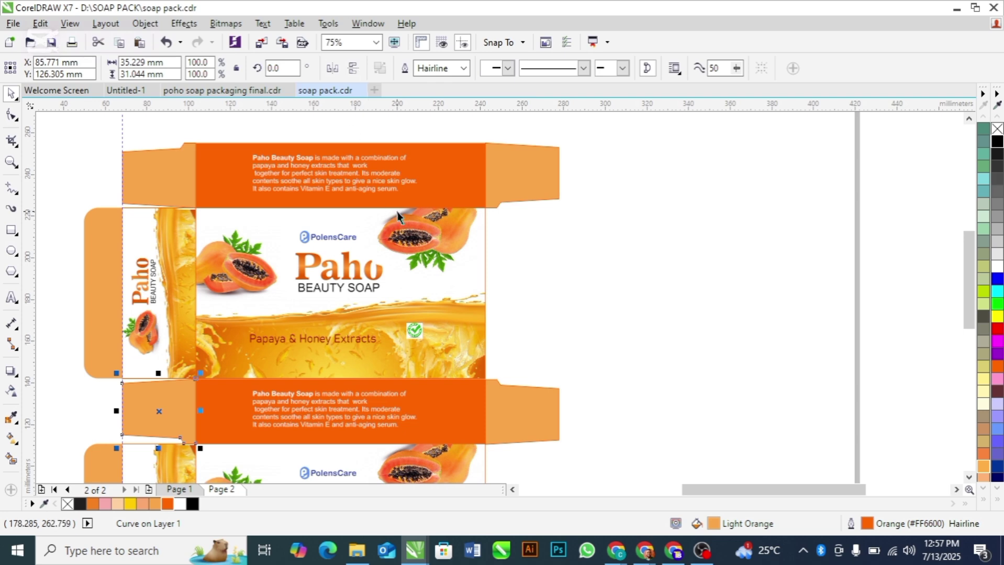
{"action": "left_click", "coordinate": [701, 264]}
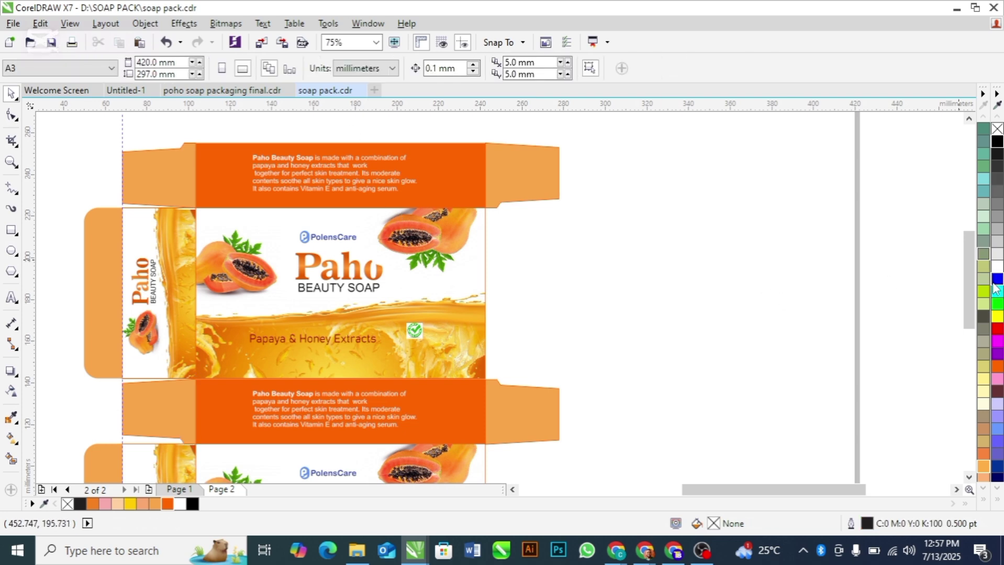
{"action": "mouse_move", "coordinate": [969, 258]}
{"action": "left_mouse_down"}
{"action": "mouse_move", "coordinate": [965, 269]}
{"action": "mouse_move", "coordinate": [964, 256]}
{"action": "left_mouse_up"}
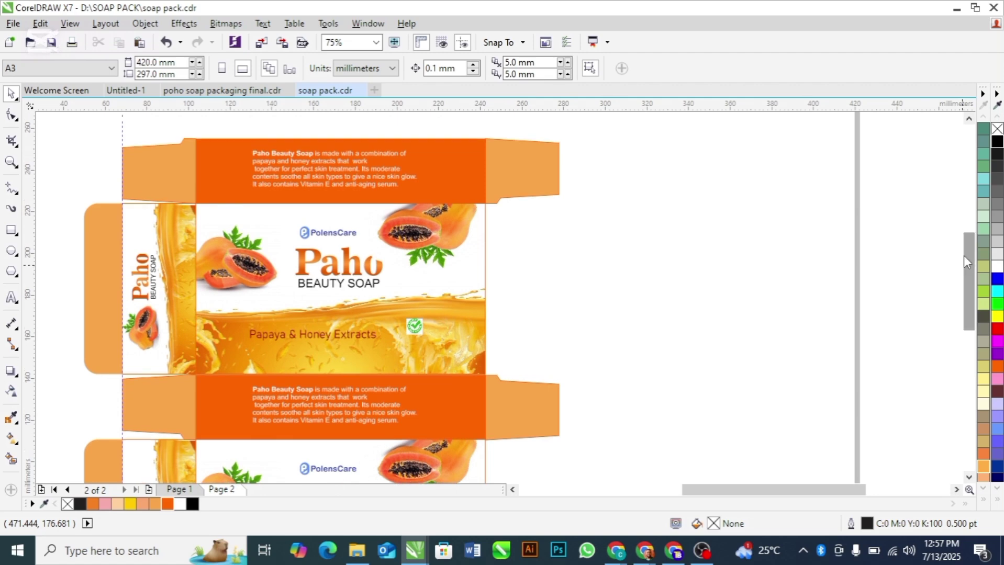
{"action": "left_click", "coordinate": [185, 148]}
{"action": "left_click", "coordinate": [182, 115]}
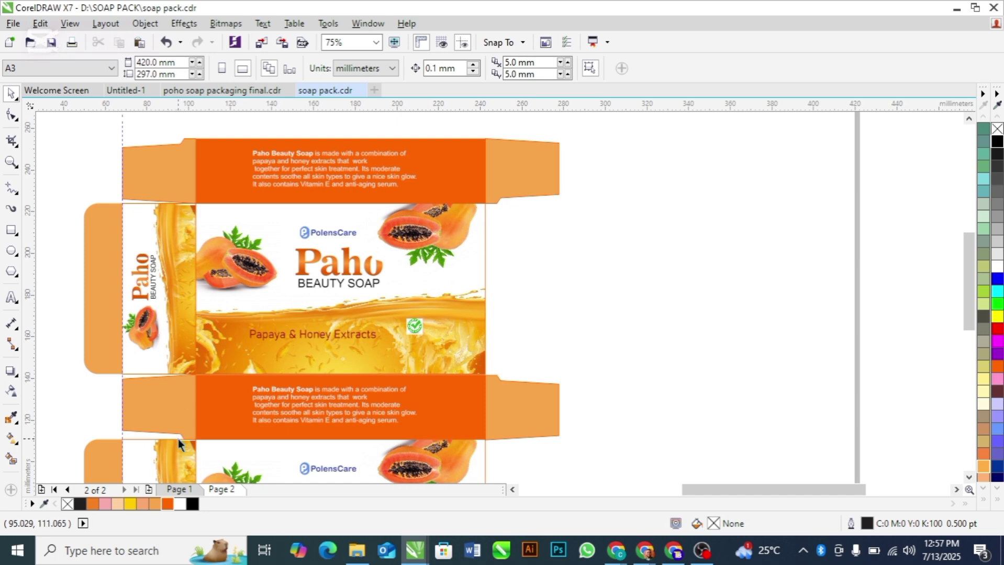
{"action": "left_click_drag", "start_coordinate": [202, 428], "coordinate": [174, 430]}
{"action": "left_click", "coordinate": [517, 393]}
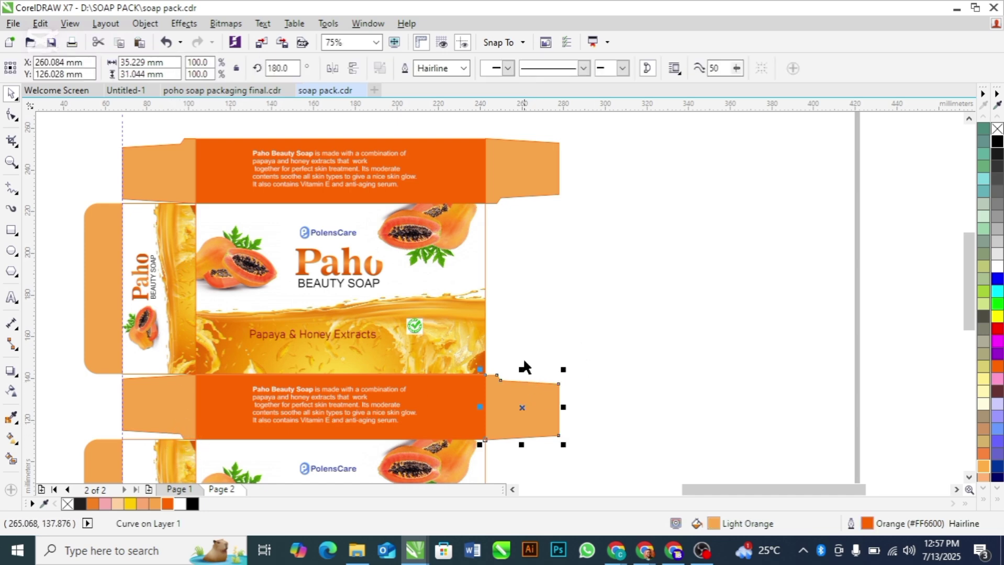
{"action": "left_click", "coordinate": [535, 340]}
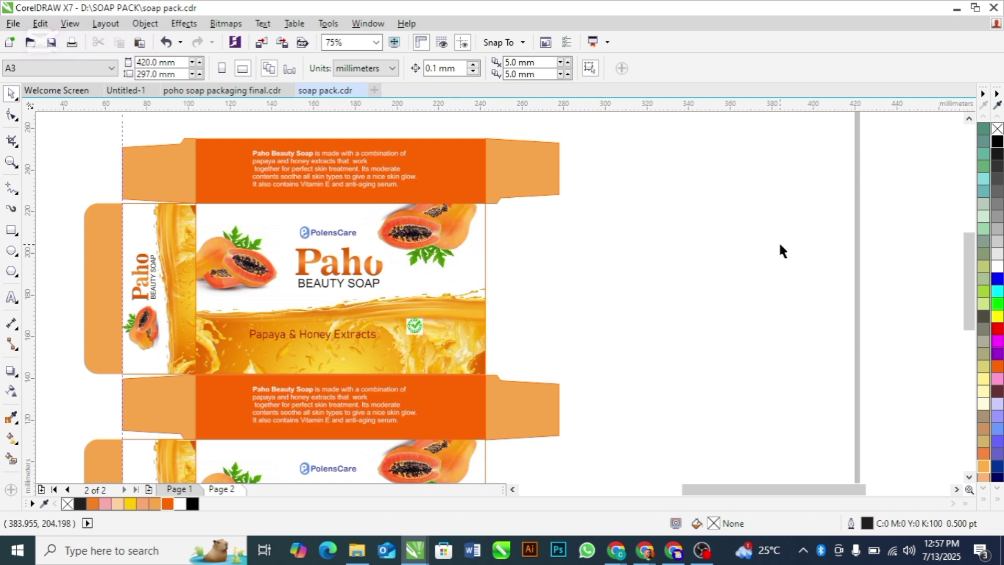
Step: Draw a rectangle about 139 by 15 mm directly beneath the lower front panel and fill it with orange
{"action": "left_click_drag", "start_coordinate": [965, 232], "coordinate": [974, 294]}
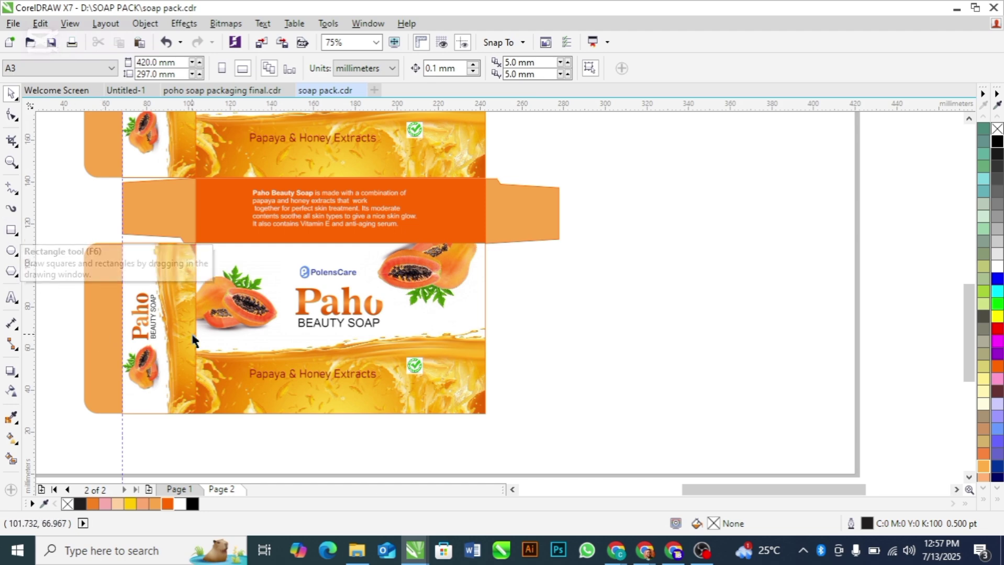
{"action": "left_click", "coordinate": [243, 377]}
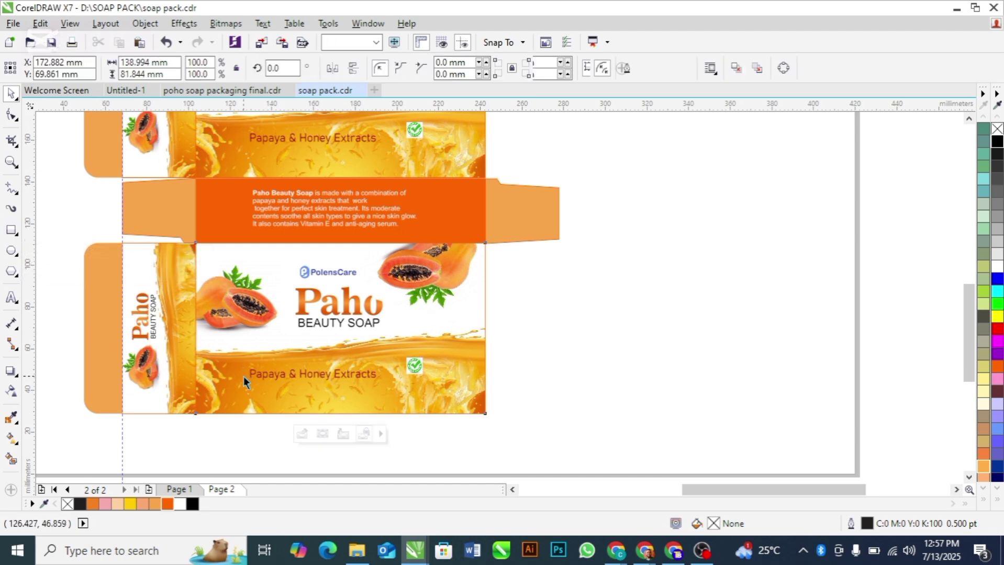
{"action": "left_click", "coordinate": [11, 230]}
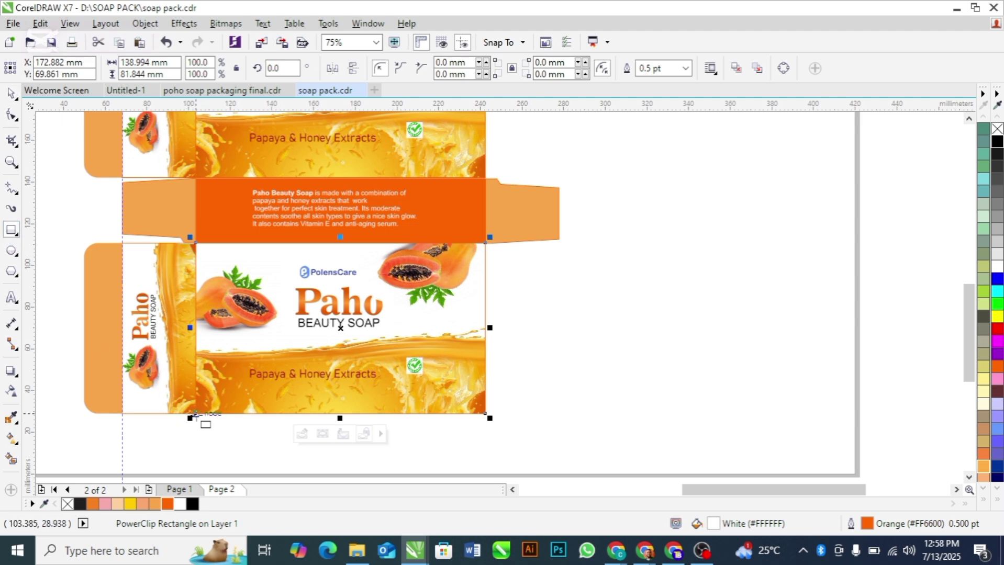
{"action": "left_click_drag", "start_coordinate": [196, 414], "coordinate": [485, 445]}
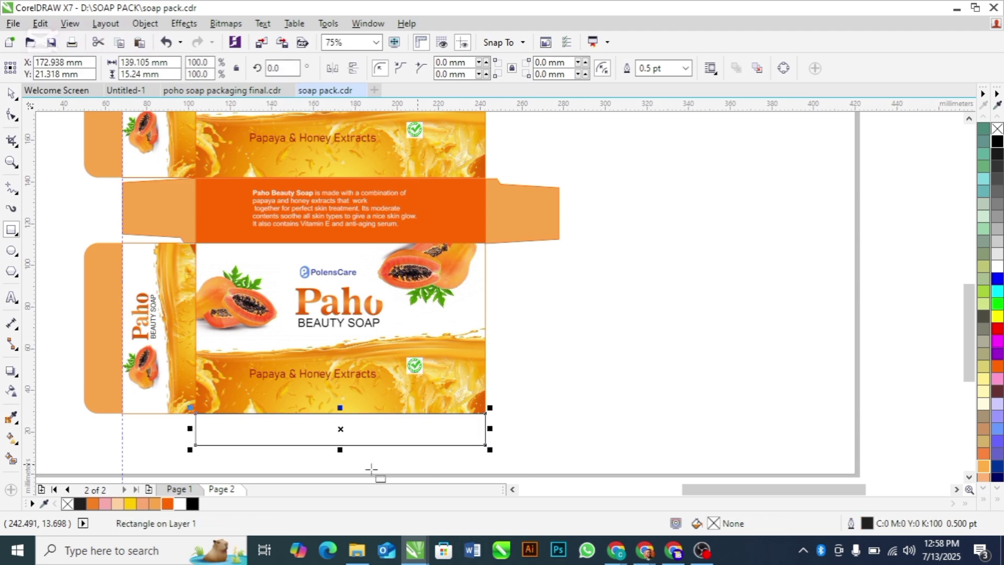
{"action": "left_click", "coordinate": [167, 505]}
{"action": "key", "text": "space"}
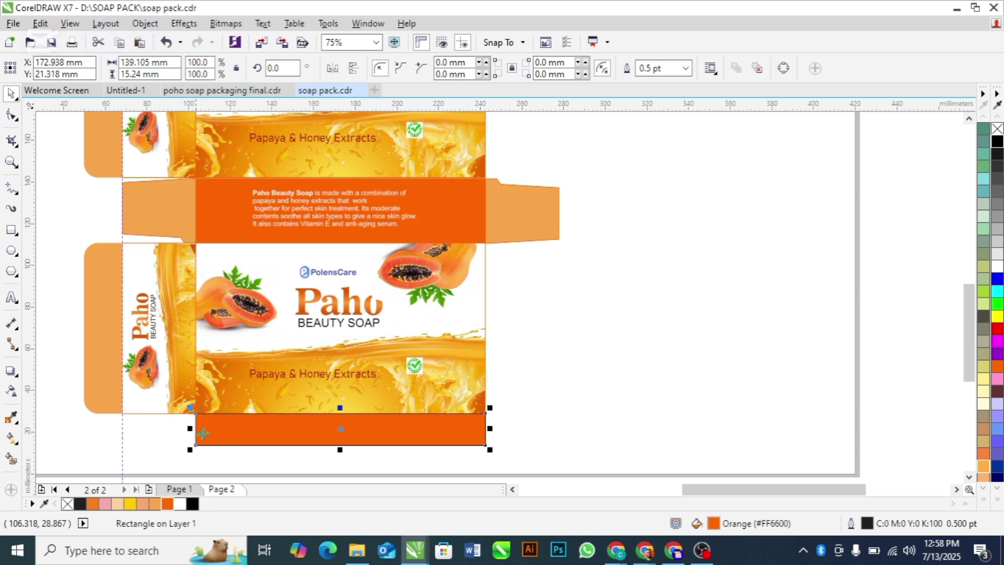
Step: Move the lower side flap and the new rectangle away from their panels, and give the rectangle a light orange fill without outline
{"action": "left_click", "coordinate": [67, 429]}
{"action": "left_click_drag", "start_coordinate": [85, 364], "coordinate": [54, 400]}
{"action": "left_click_drag", "start_coordinate": [288, 442], "coordinate": [316, 455]}
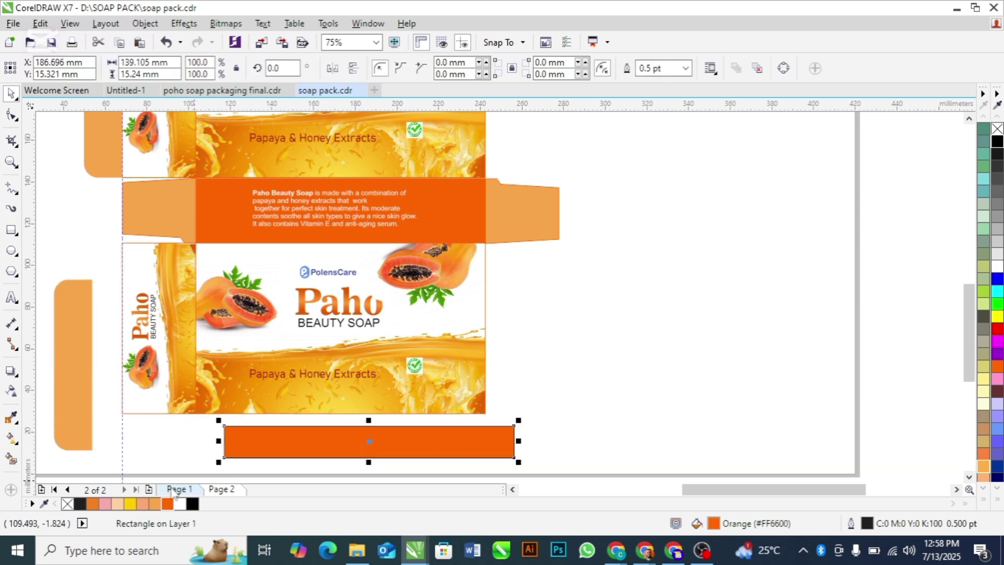
{"action": "left_click", "coordinate": [156, 506]}
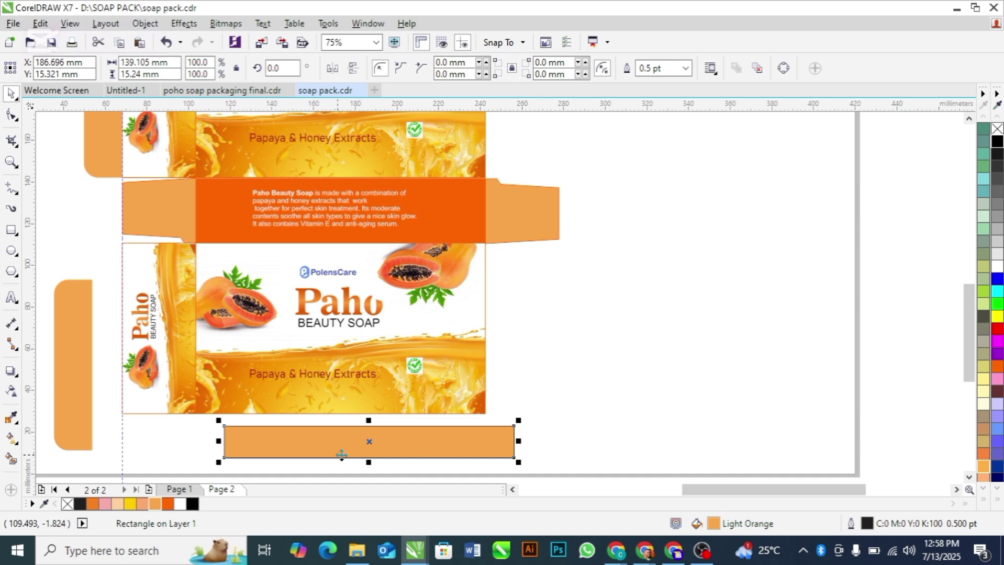
{"action": "left_click", "coordinate": [593, 370]}
{"action": "left_click", "coordinate": [454, 442]}
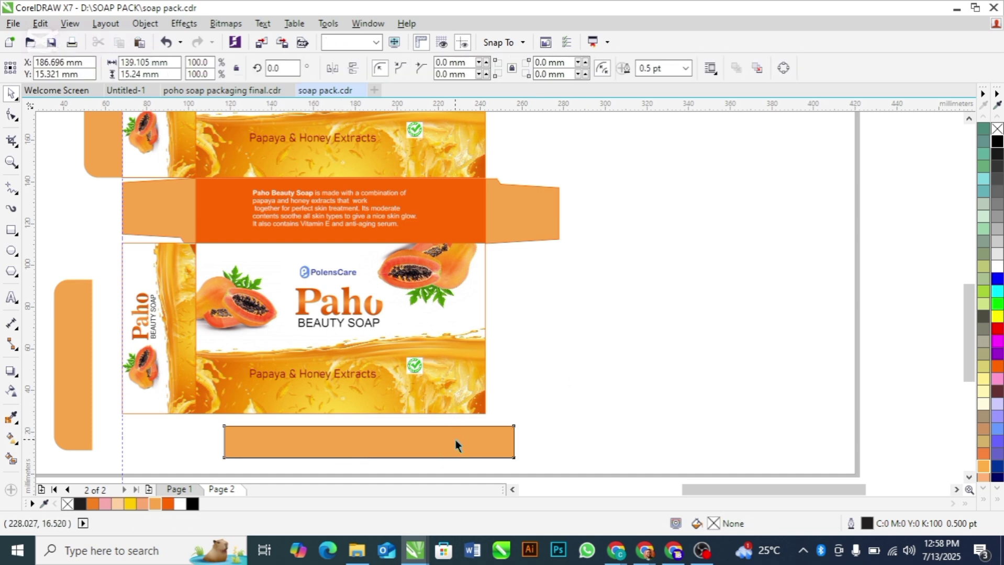
{"action": "right_click", "coordinate": [67, 504]}
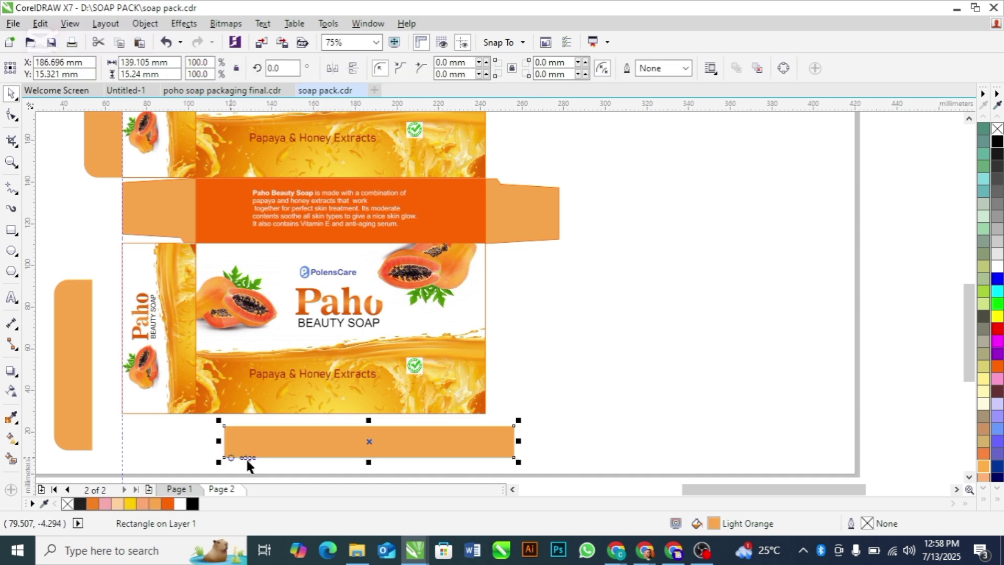
Step: Try stretching the detached rectangle downward to a height of about 18.8 mm
{"action": "left_click", "coordinate": [82, 405]}
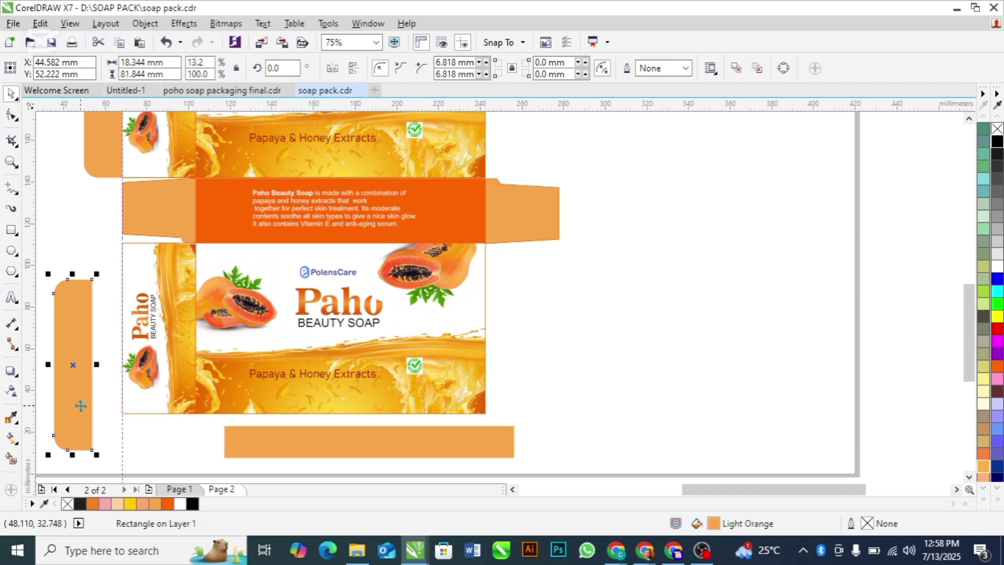
{"action": "left_click", "coordinate": [266, 441]}
{"action": "left_click", "coordinate": [69, 425]}
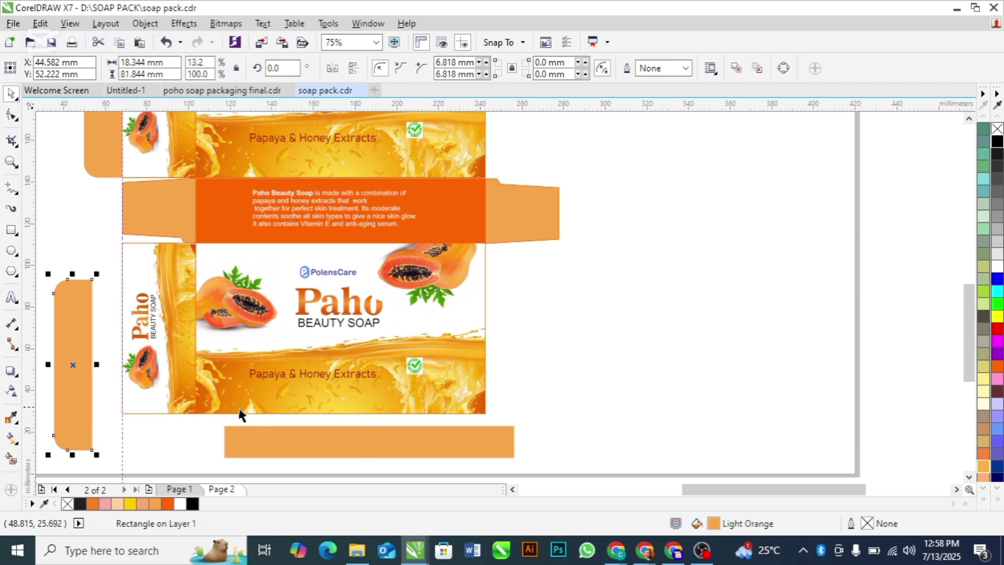
{"action": "left_click", "coordinate": [312, 446]}
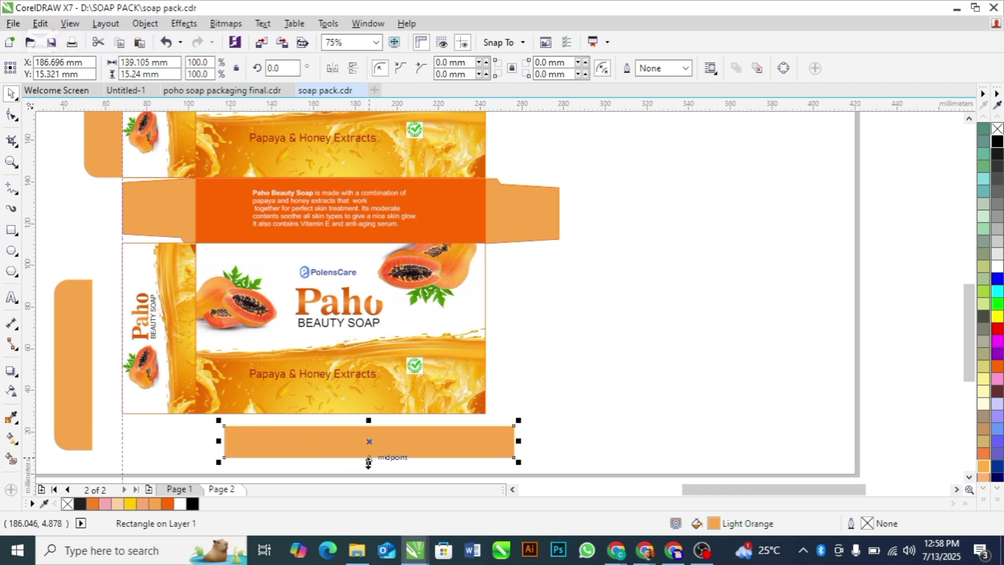
{"action": "left_click_drag", "start_coordinate": [368, 463], "coordinate": [368, 470]}
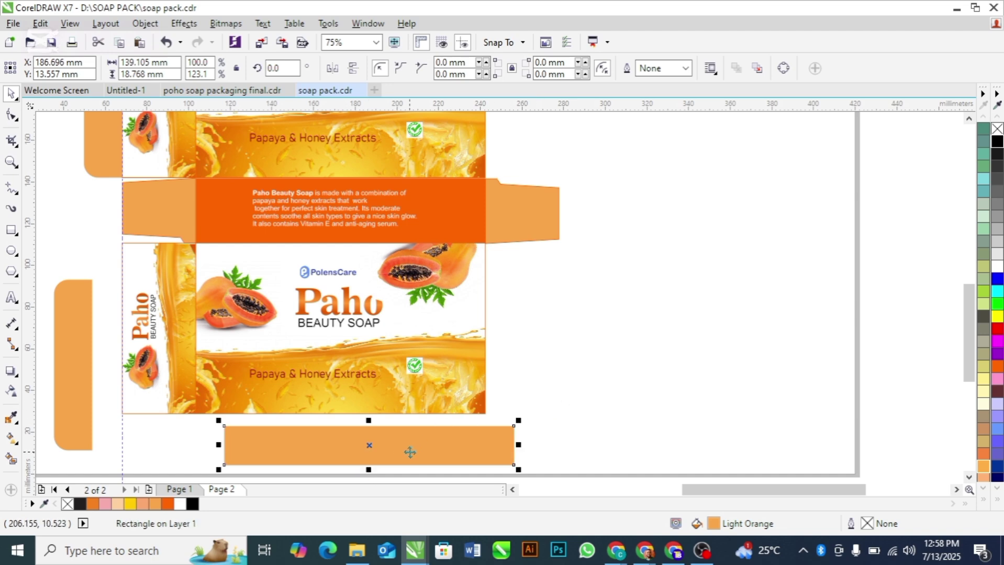
Step: Undo the rectangle's changes back to its orange fill and position directly beneath the front panel
{"action": "key", "text": "ctrl+z"}
{"action": "key", "text": "ctrl+z"}
{"action": "key", "text": "ctrl+z"}
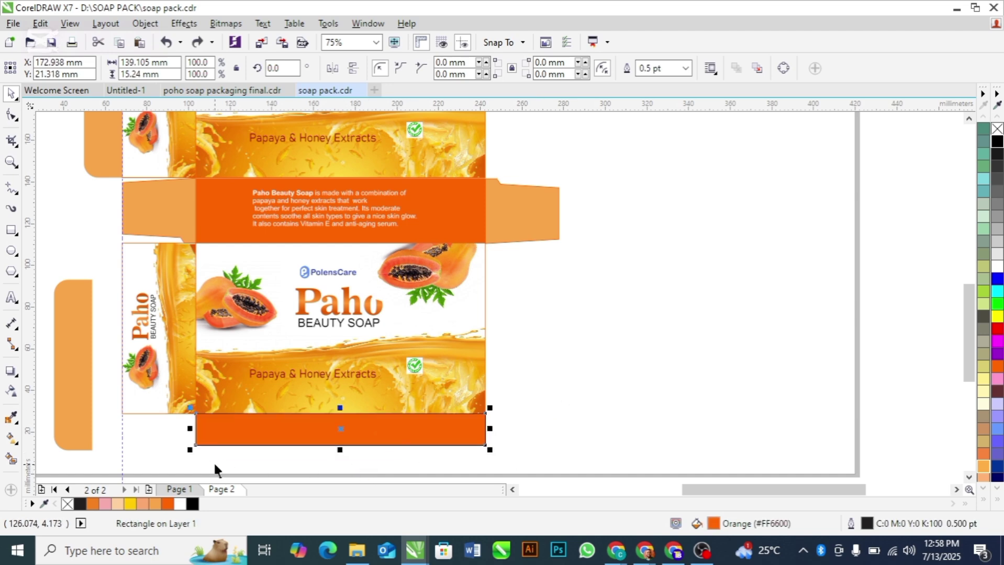
Step: Try the rectangle in light orange without outline, and undo back to the side flap's attached position
{"action": "left_click", "coordinate": [155, 504]}
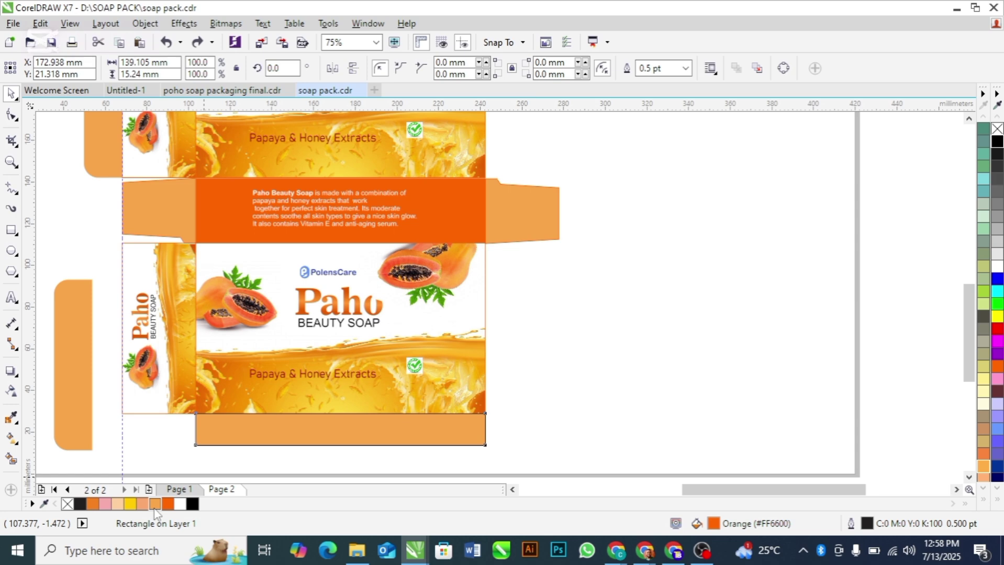
{"action": "right_click", "coordinate": [67, 504]}
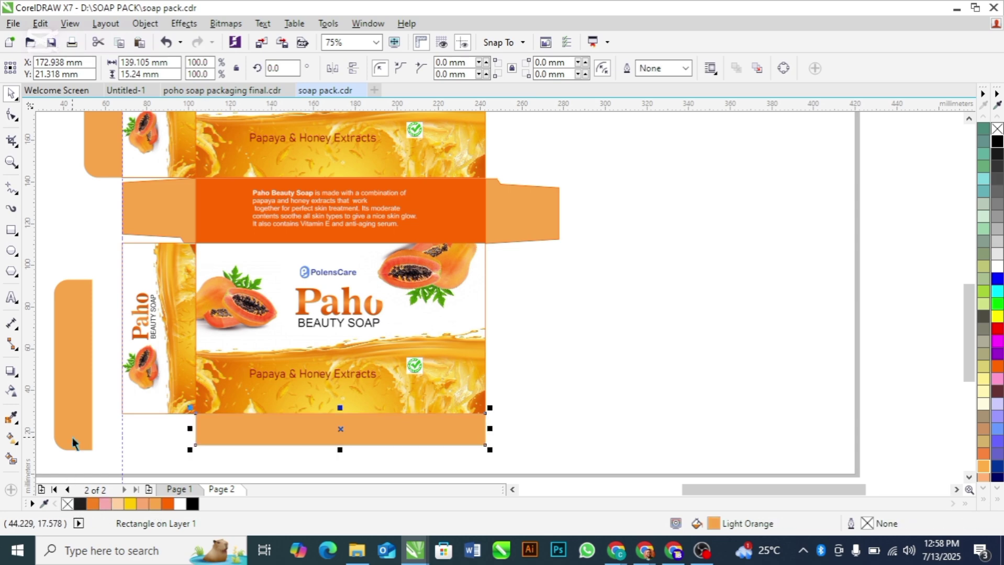
{"action": "key", "text": "ctrl+z"}
{"action": "key", "text": "ctrl+z"}
{"action": "key", "text": "ctrl+z"}
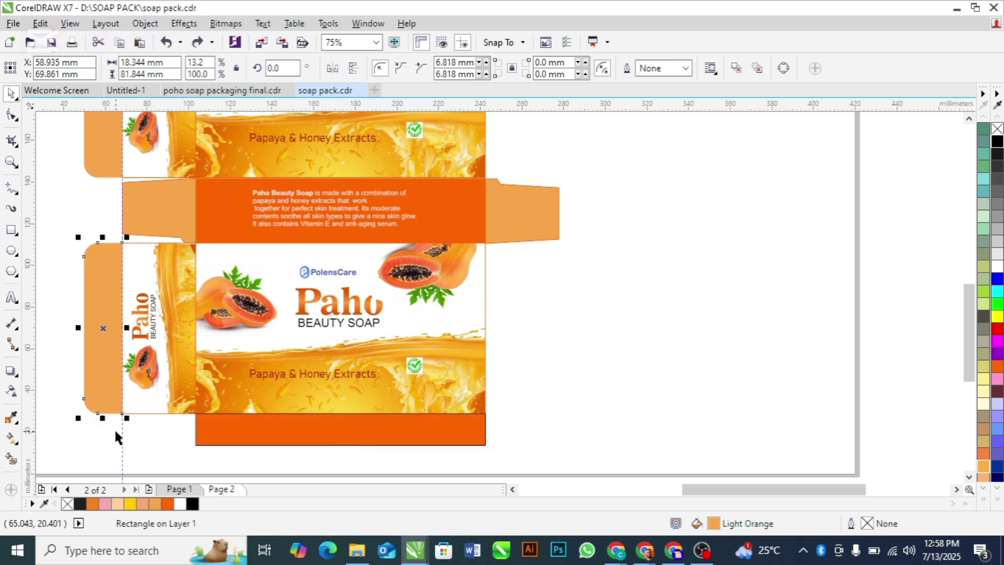
Step: Fill the rectangle beneath the lower front panel with light orange and colour its outline orange
{"action": "left_click", "coordinate": [204, 434]}
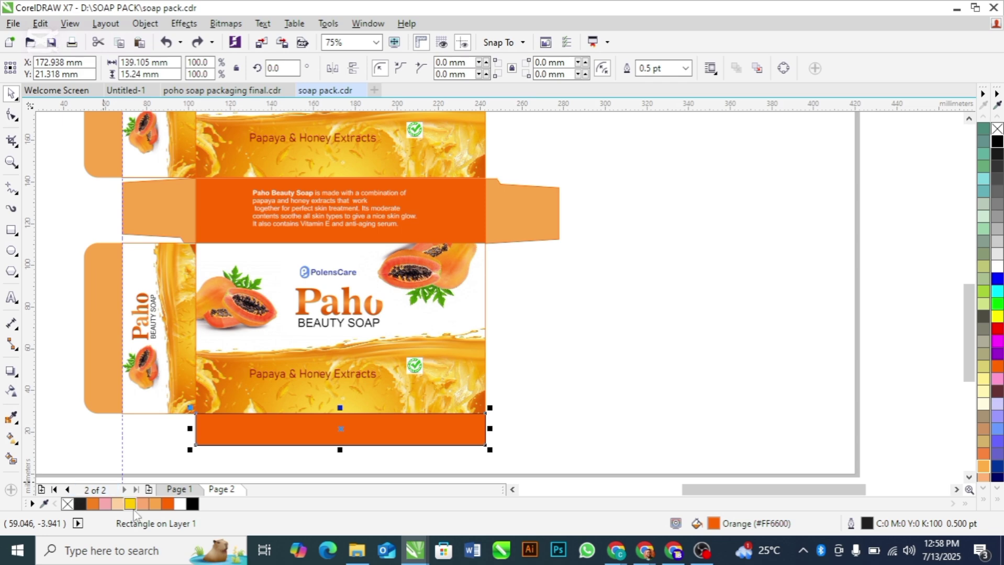
{"action": "left_click", "coordinate": [155, 504]}
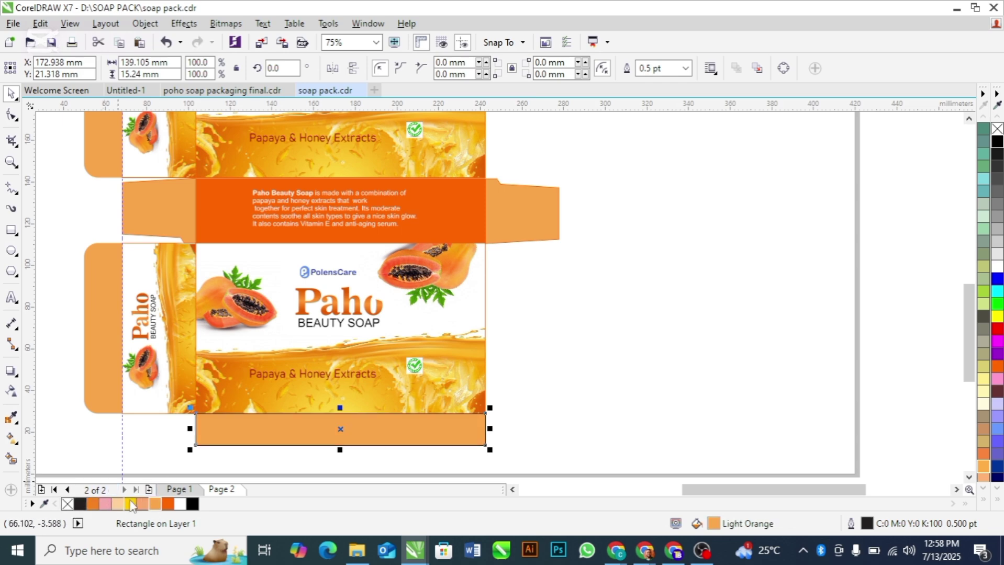
{"action": "right_click", "coordinate": [166, 504]}
{"action": "left_click", "coordinate": [726, 354]}
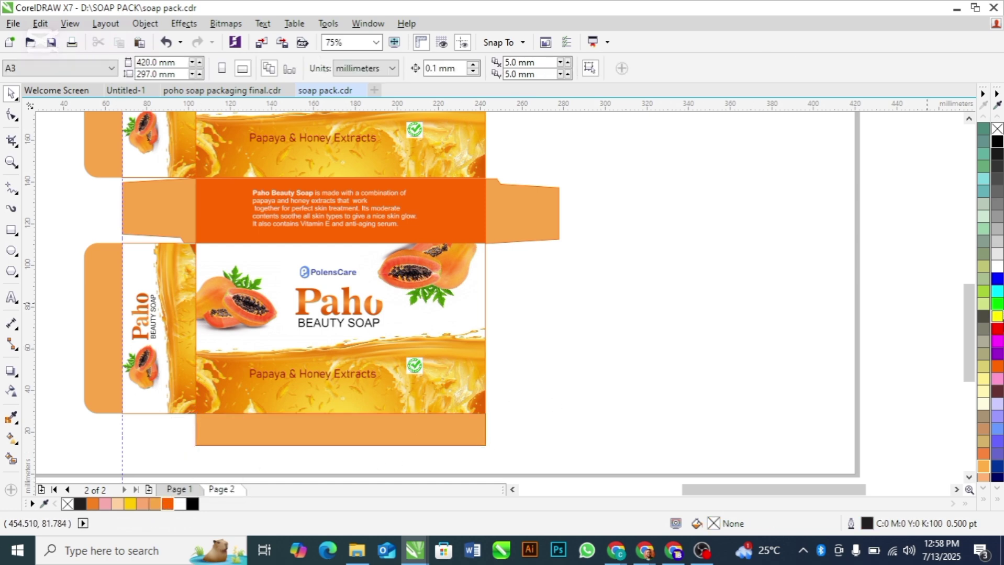
Step: Round the two lower corners of the flap beneath the lower front panel to a radius of about 5.6 mm
{"action": "left_click_drag", "start_coordinate": [965, 366], "coordinate": [967, 377]}
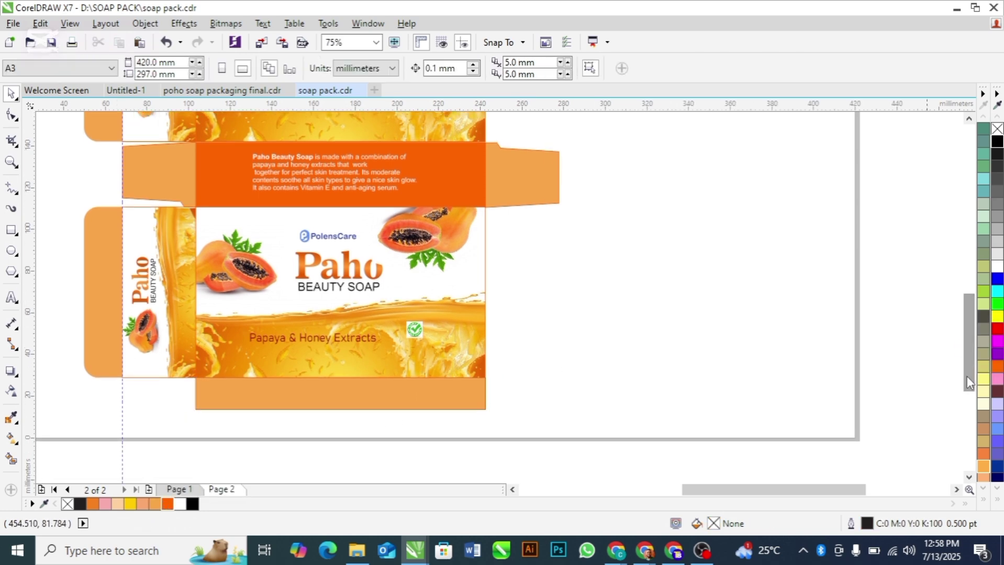
{"action": "left_click", "coordinate": [389, 404]}
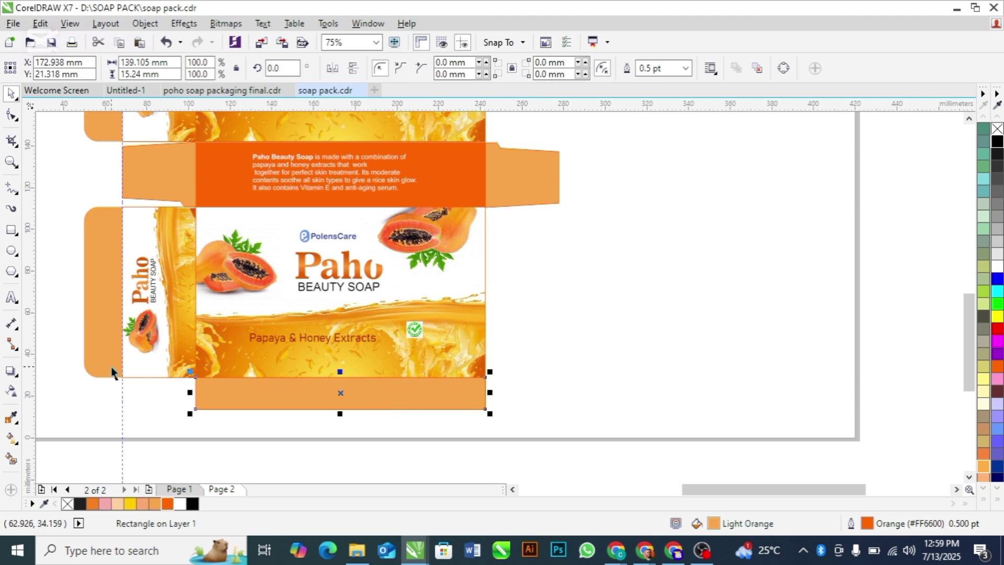
{"action": "left_click", "coordinate": [12, 116]}
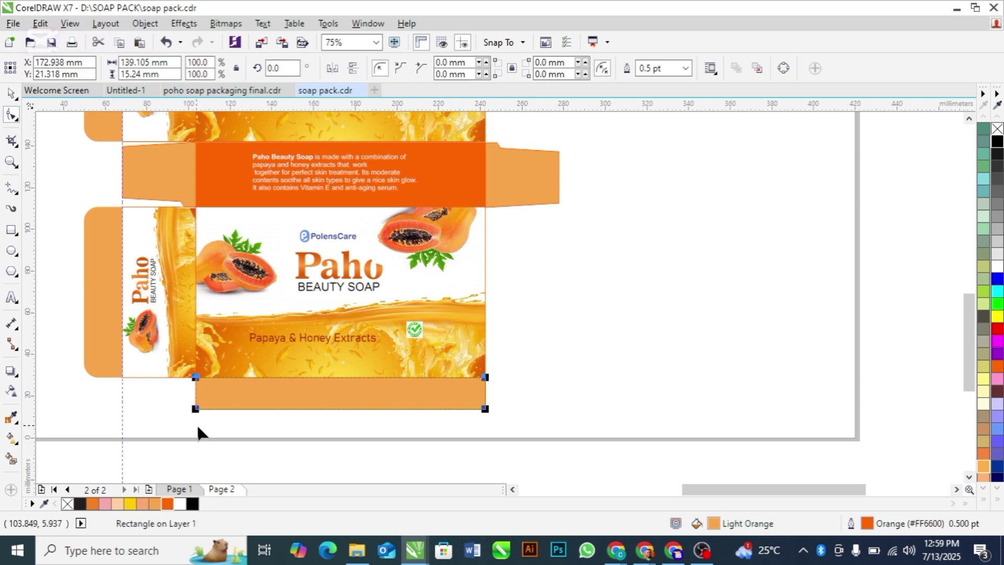
{"action": "left_click", "coordinate": [196, 408]}
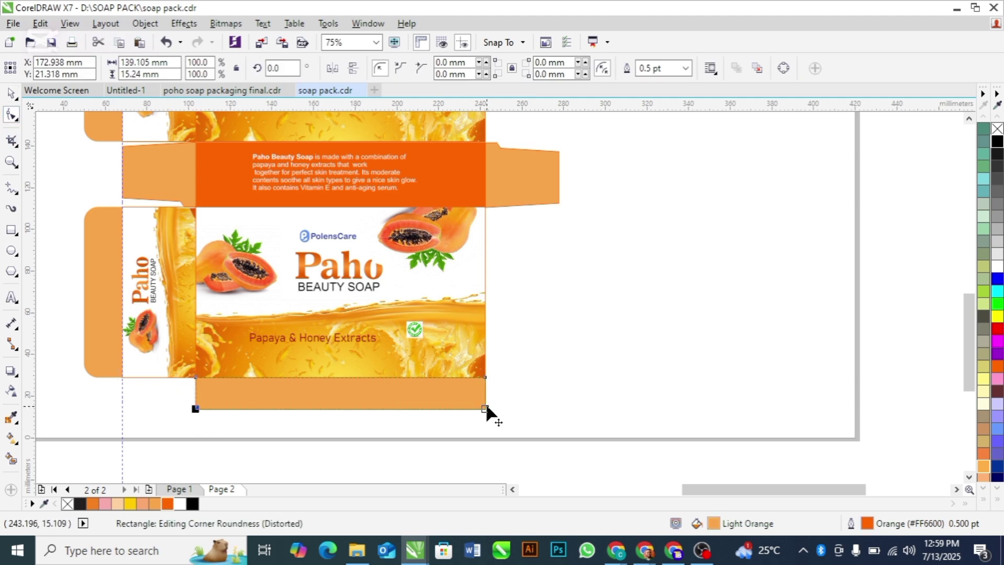
{"action": "left_click_drag", "start_coordinate": [485, 409], "coordinate": [486, 399]}
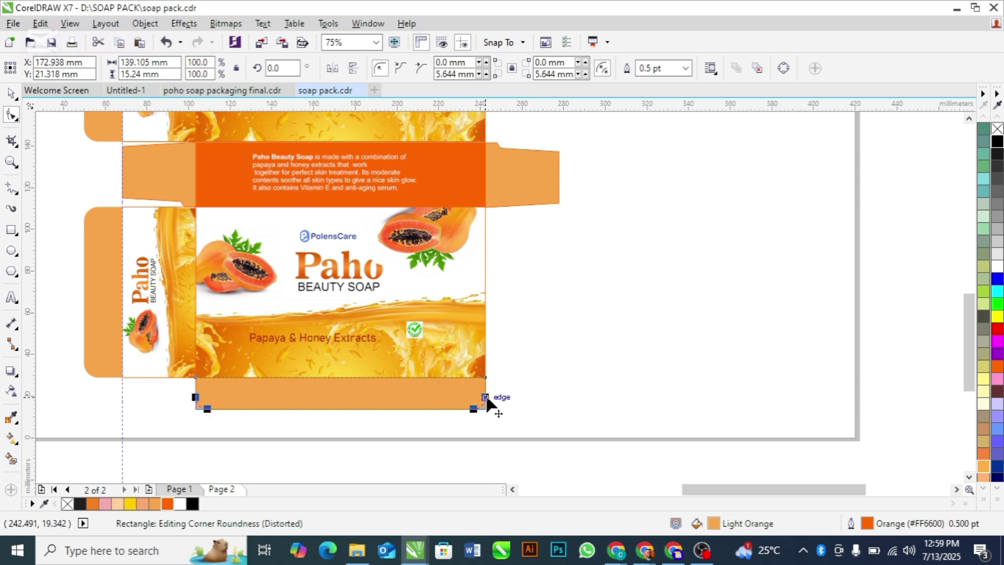
{"action": "key", "text": "space"}
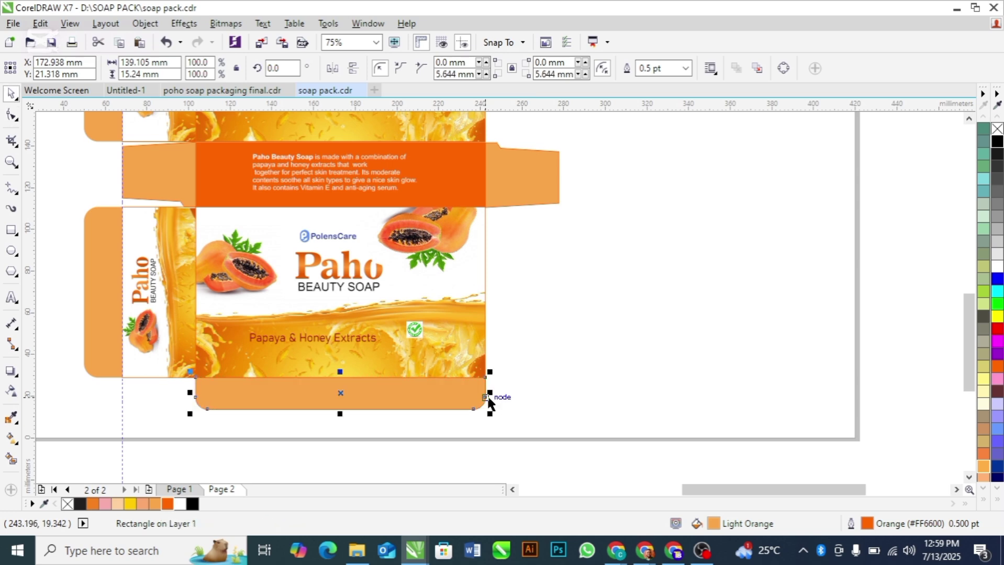
{"action": "left_click", "coordinate": [486, 394]}
{"action": "left_click", "coordinate": [576, 392]}
Step: Group the lower side panel with its flap and move the group to the opposite side of the lower front panel
{"action": "scroll", "coordinate": [577, 392], "scroll_direction": "down", "scroll_amount": 2}
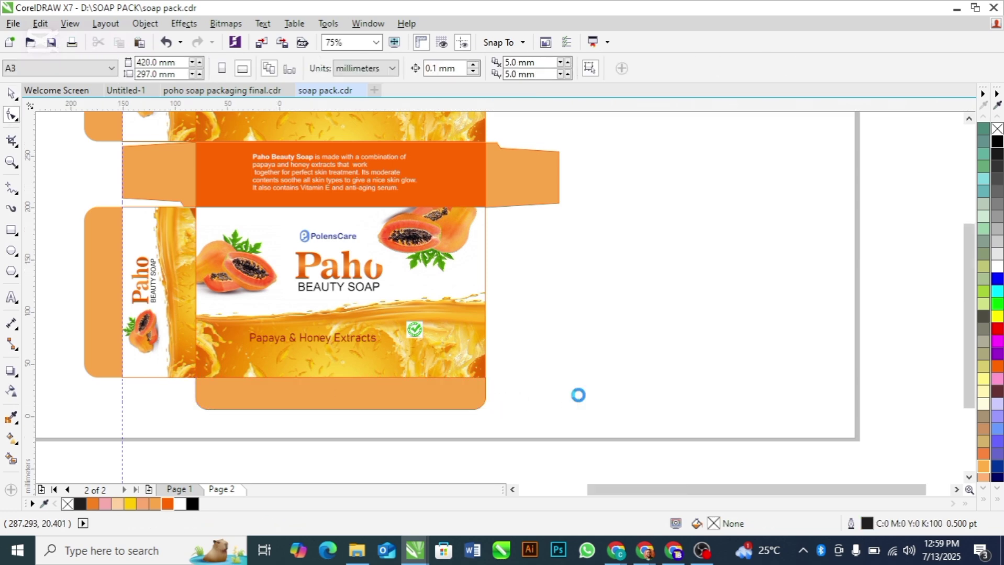
{"action": "key", "text": "space"}
{"action": "left_click", "coordinate": [240, 198]}
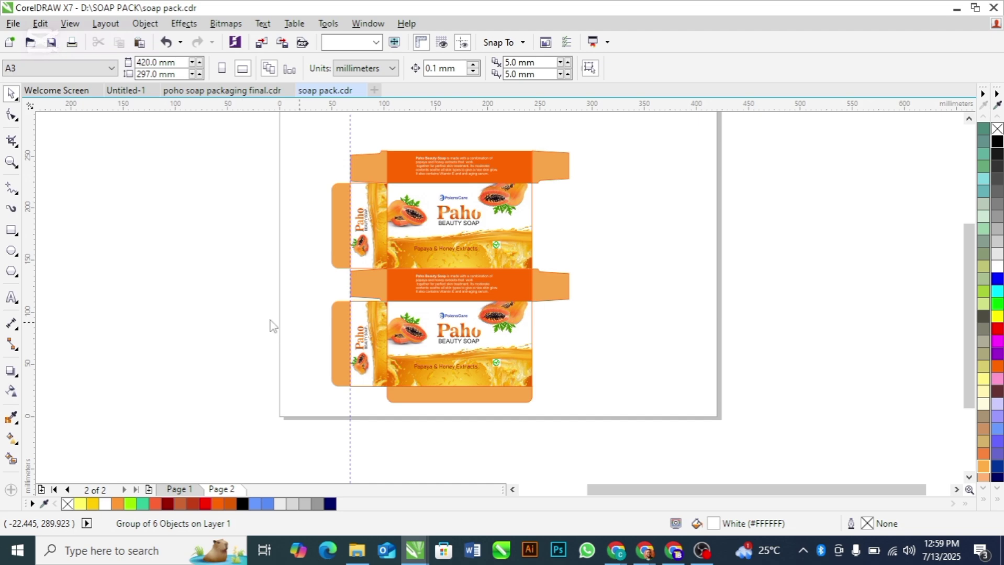
{"action": "left_click", "coordinate": [269, 320]}
{"action": "key", "text": "z"}
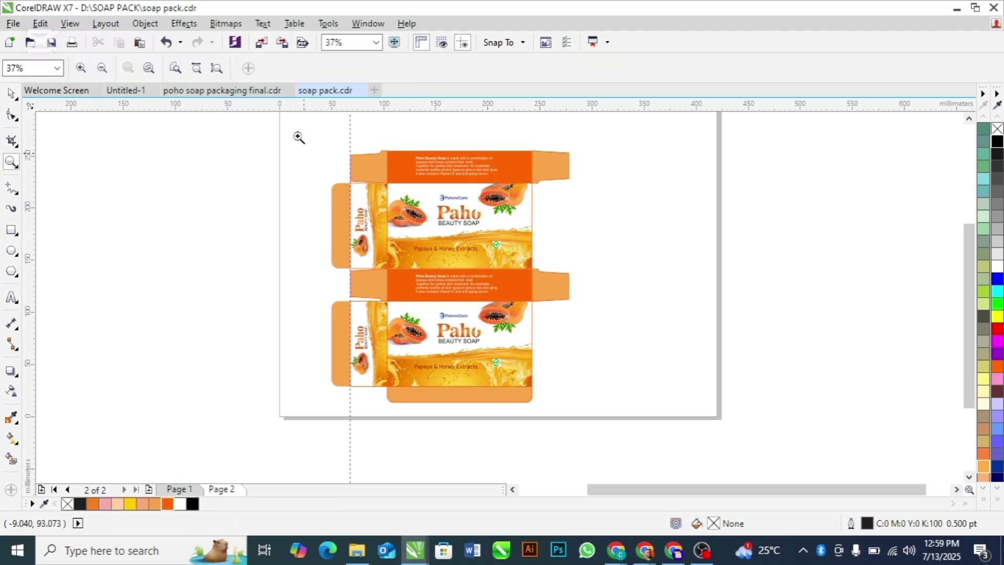
{"action": "left_click_drag", "start_coordinate": [299, 137], "coordinate": [585, 412]}
{"action": "key", "text": "space"}
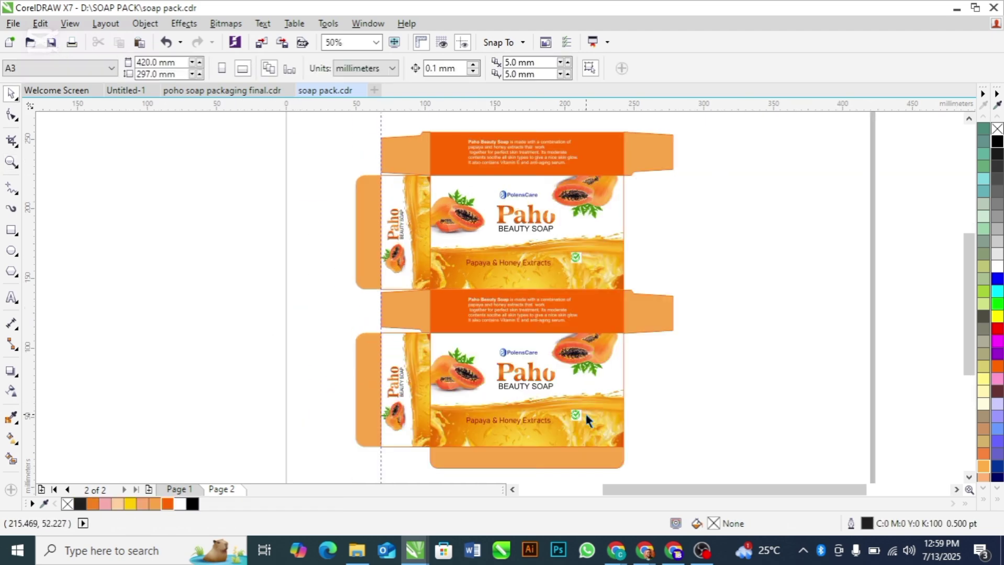
{"action": "left_click_drag", "start_coordinate": [320, 301], "coordinate": [440, 454]}
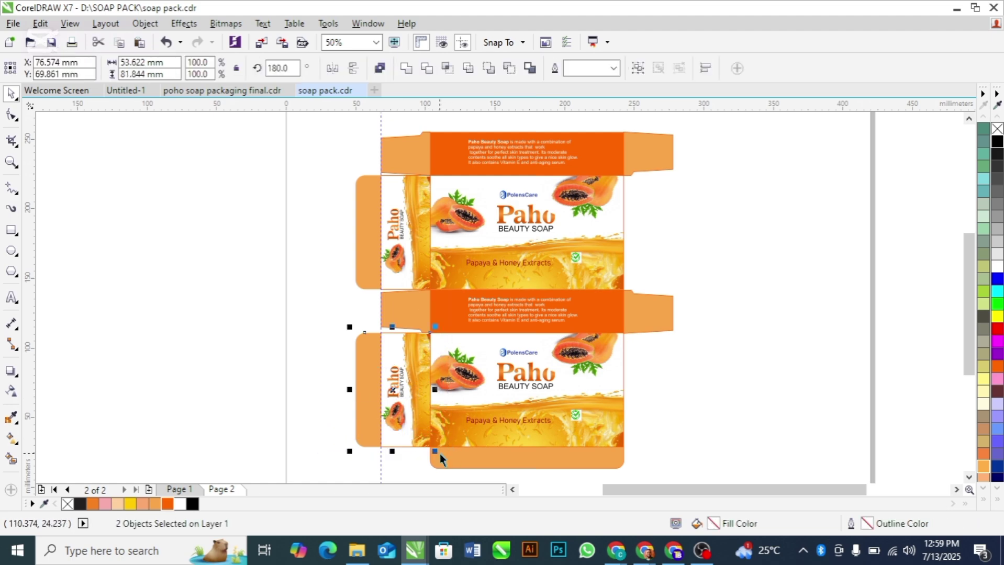
{"action": "key", "text": "ctrl+g"}
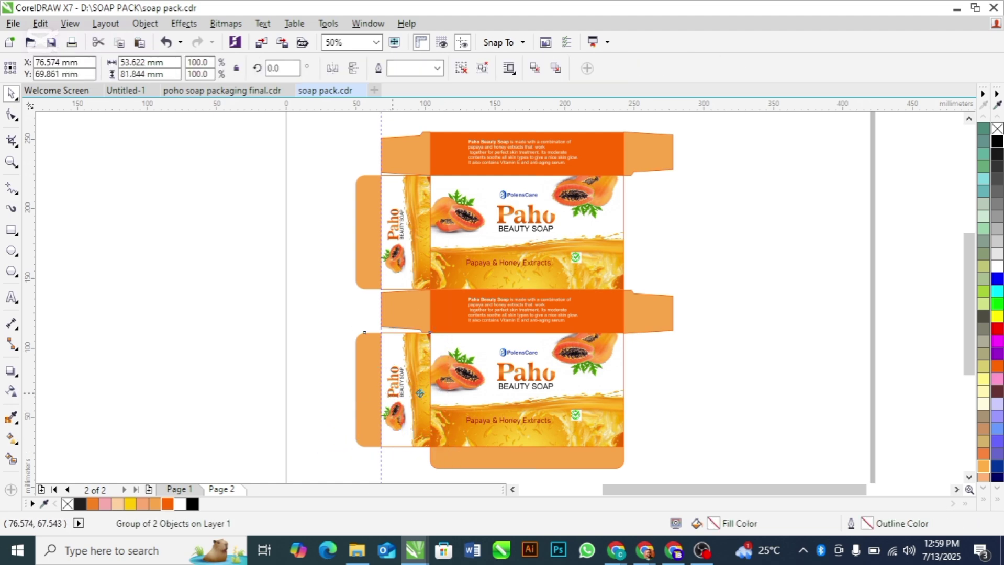
{"action": "left_click_drag", "start_coordinate": [420, 394], "coordinate": [660, 384]}
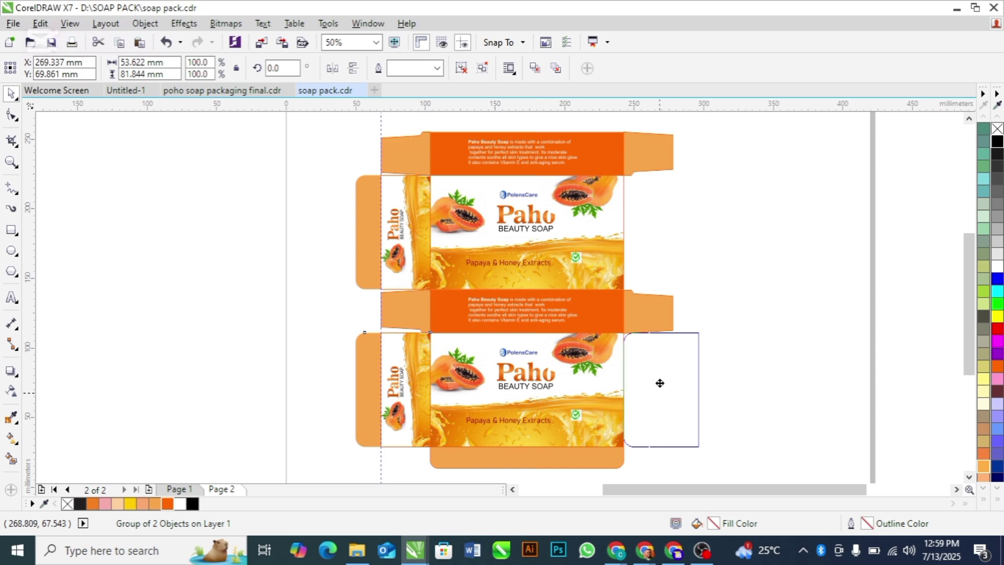
{"action": "left_click_drag", "start_coordinate": [660, 383], "coordinate": [659, 381]}
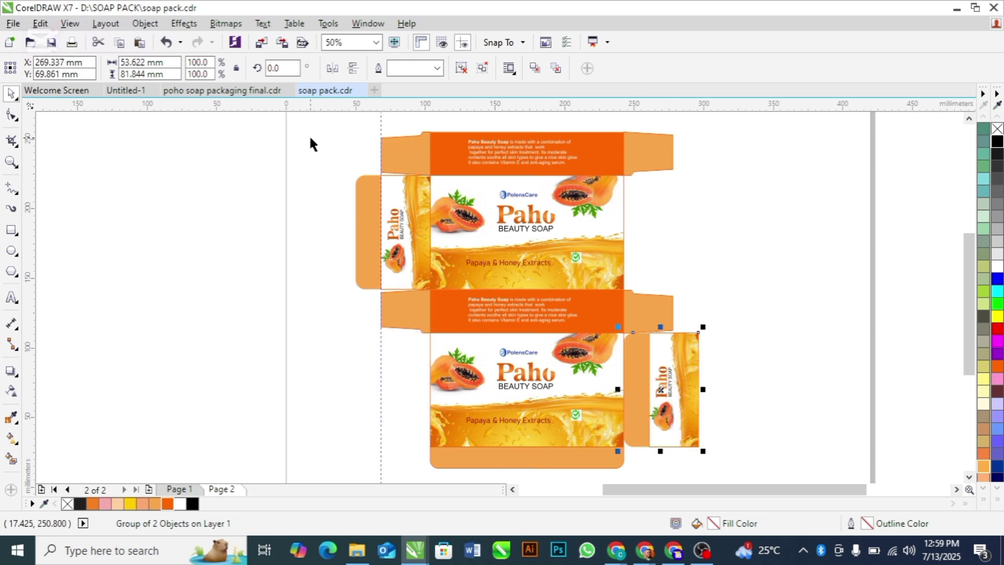
Step: Mirror the moved side panel group horizontally and vertically so its artwork meets the front panel and its flap faces outward
{"action": "left_click", "coordinate": [332, 68]}
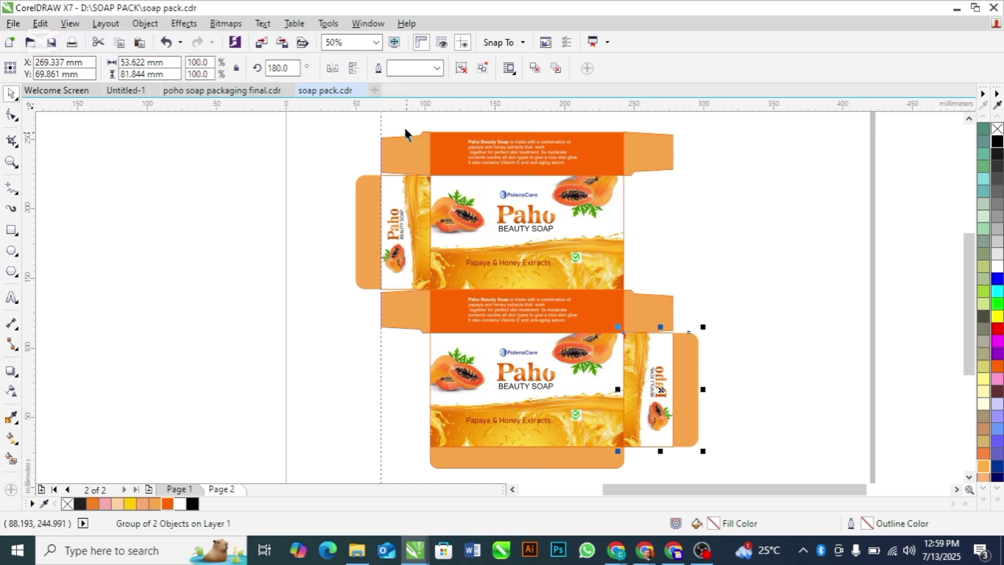
{"action": "left_click", "coordinate": [354, 68]}
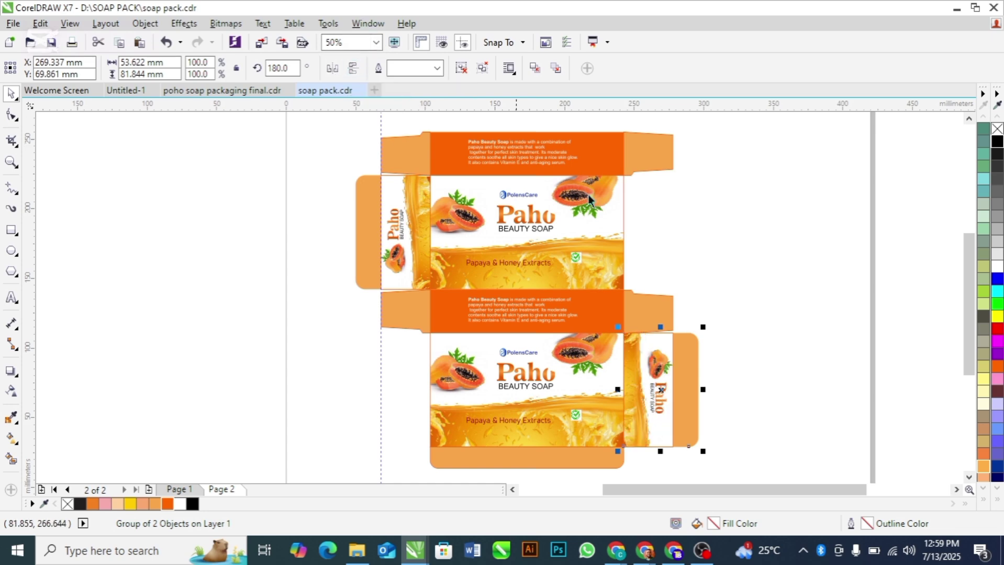
{"action": "left_click", "coordinate": [767, 289]}
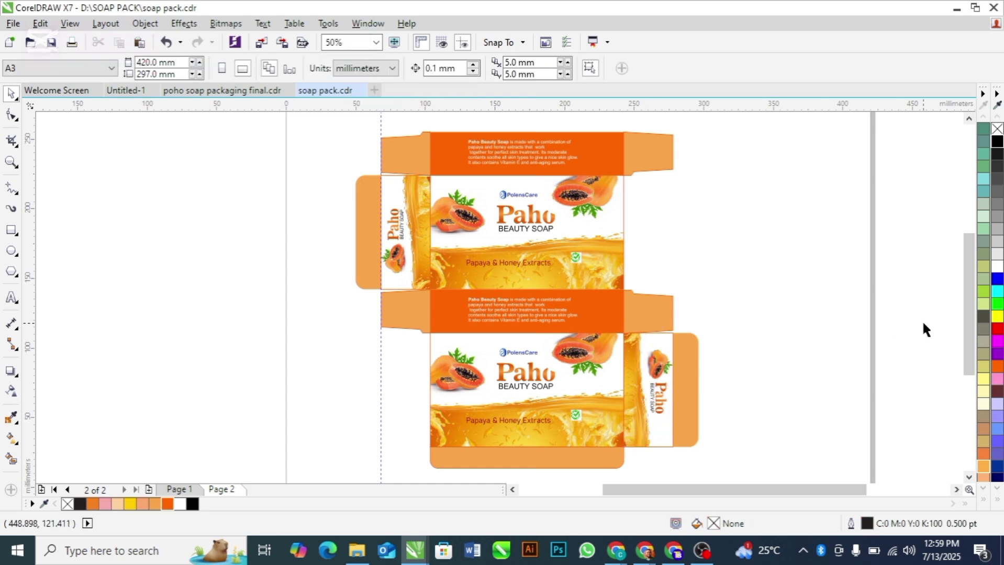
Step: Examine the orange panels and flaps of the finished packaging in poho soap packaging final.cdr, and return to soap pack.cdr
{"action": "left_click_drag", "start_coordinate": [965, 290], "coordinate": [968, 265]}
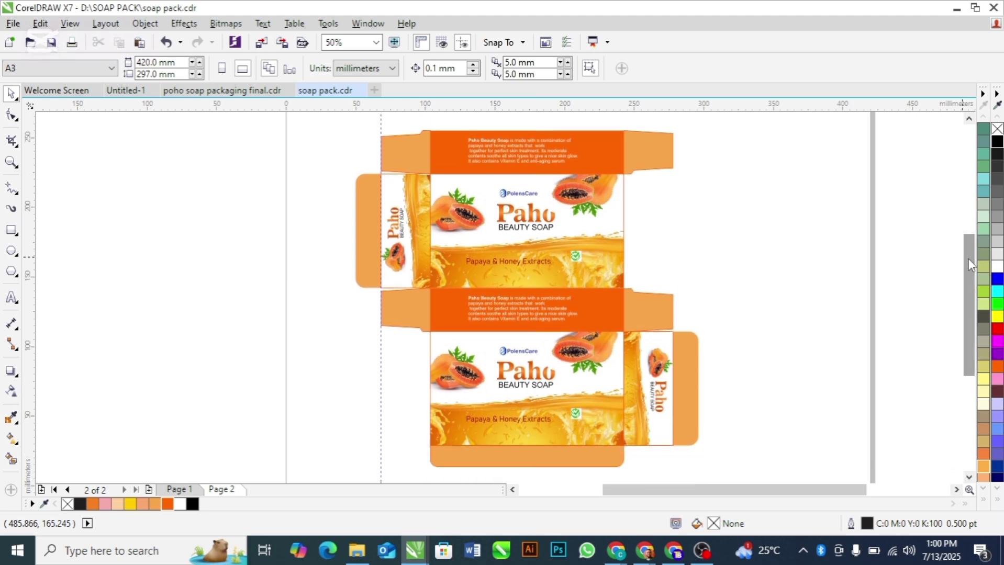
{"action": "left_click", "coordinate": [260, 92]}
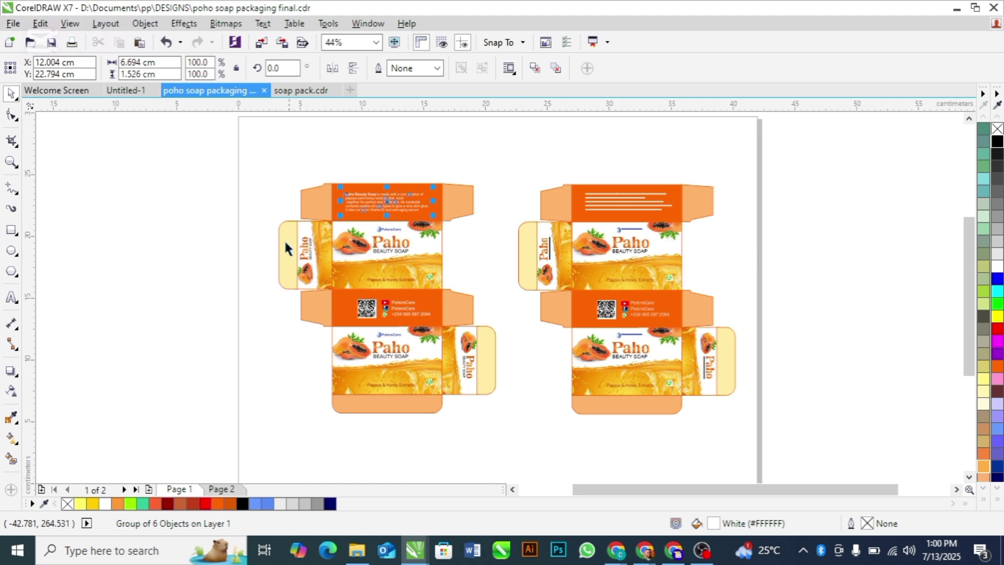
{"action": "left_click", "coordinate": [178, 278]}
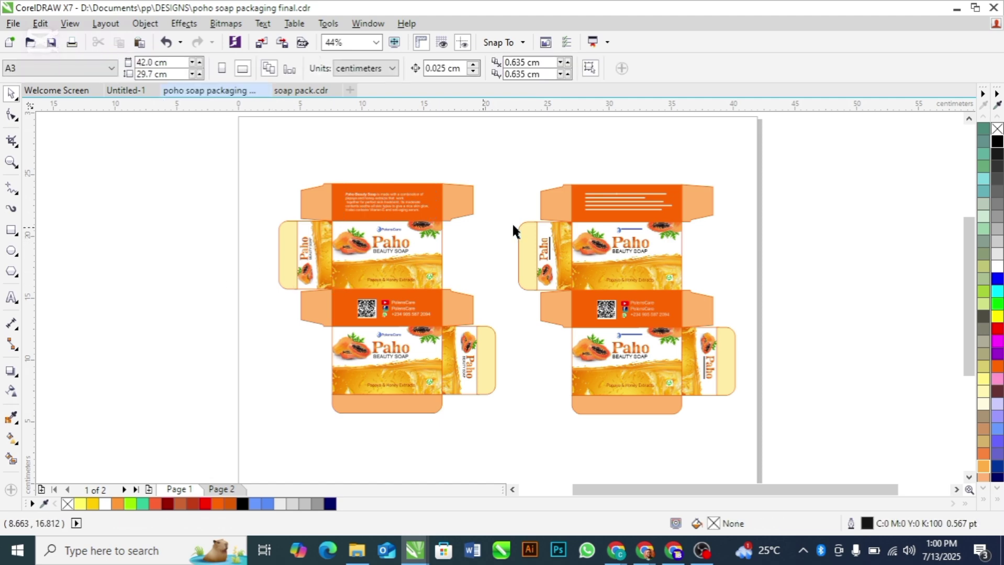
{"action": "left_click", "coordinate": [611, 272]}
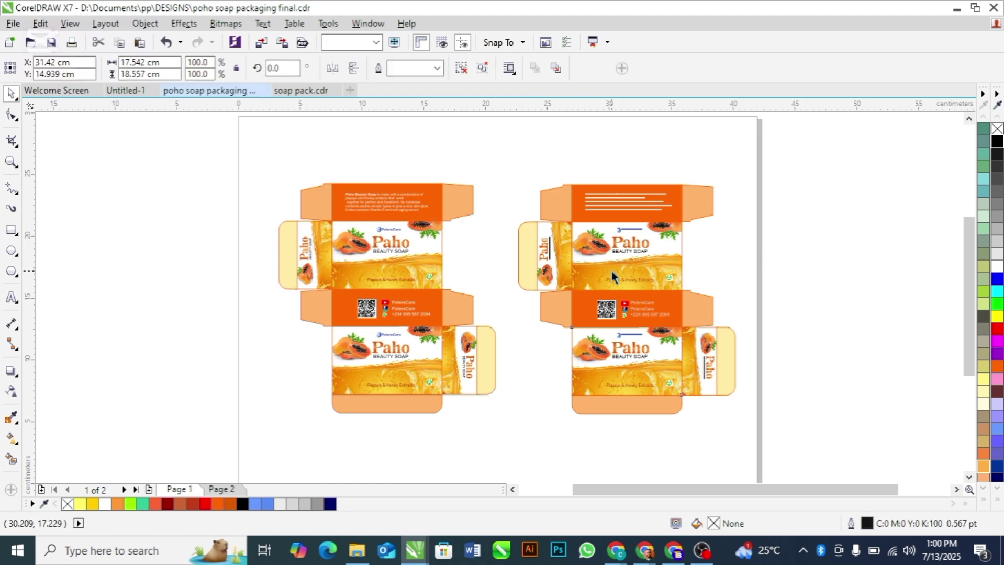
{"action": "left_click", "coordinate": [819, 264]}
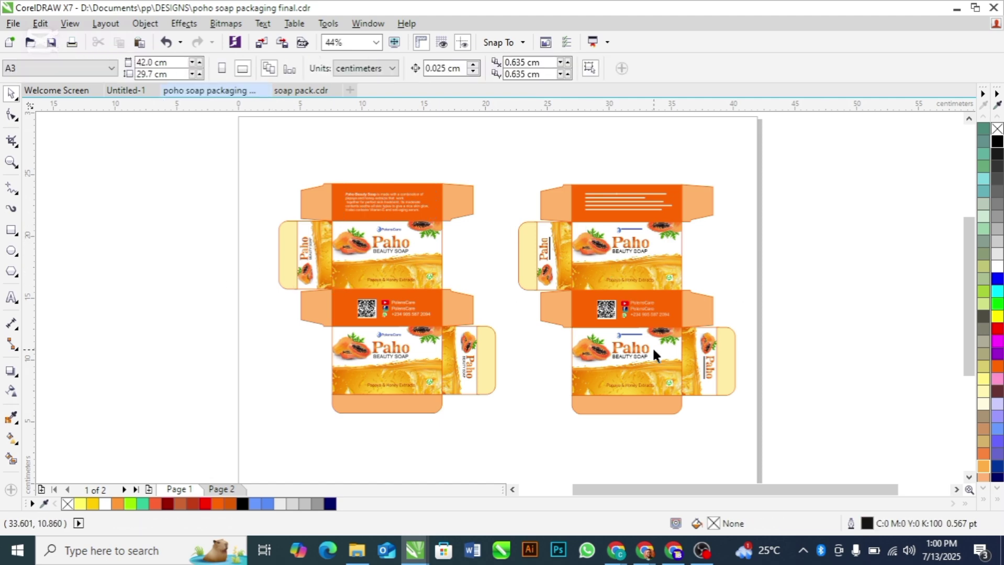
{"action": "left_click", "coordinate": [453, 300]}
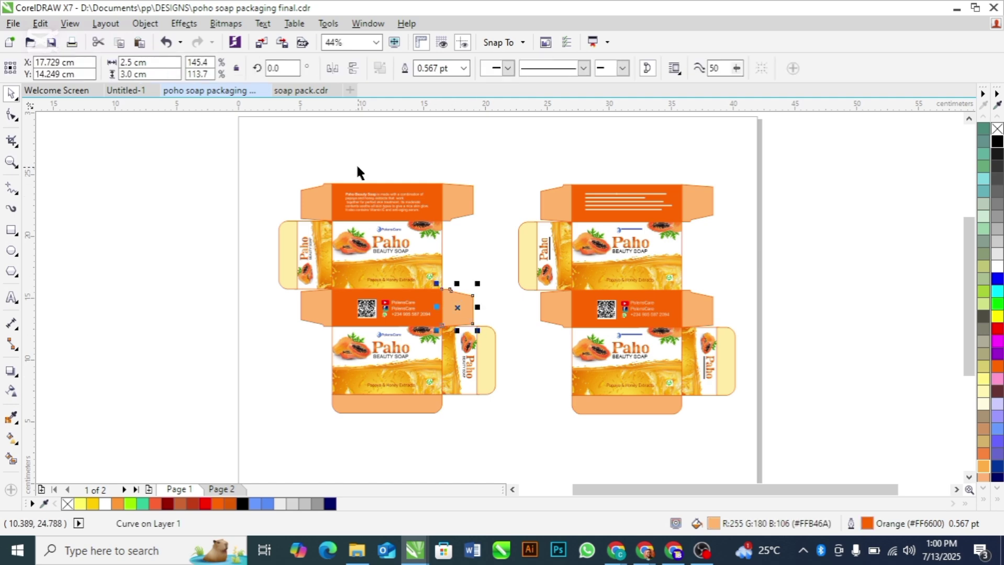
{"action": "left_click", "coordinate": [321, 94]}
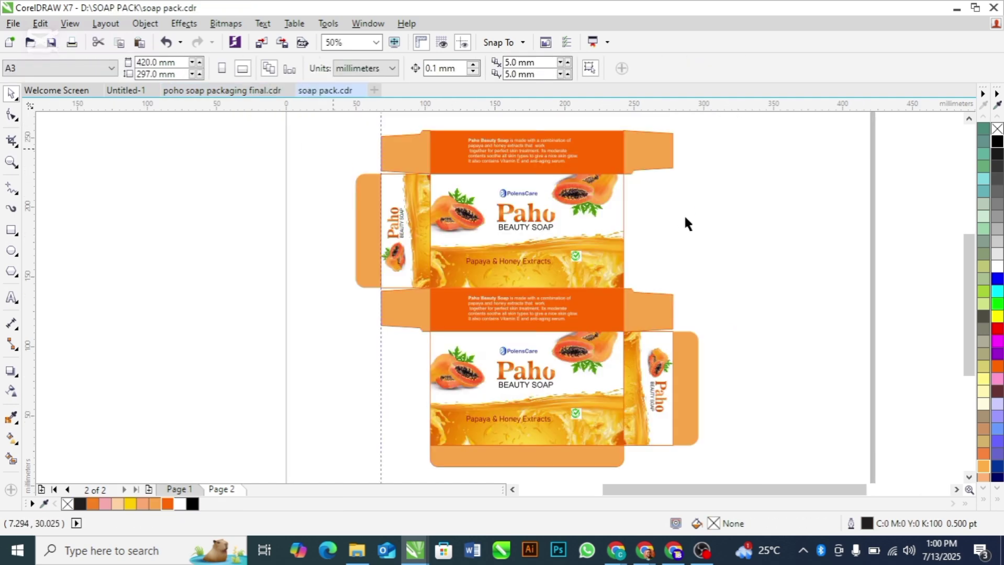
Step: Delete the product description text from the orange panel between the two front panels
{"action": "left_click", "coordinate": [549, 314]}
{"action": "left_click_drag", "start_coordinate": [729, 280], "coordinate": [464, 330]}
{"action": "key", "text": "Delete"}
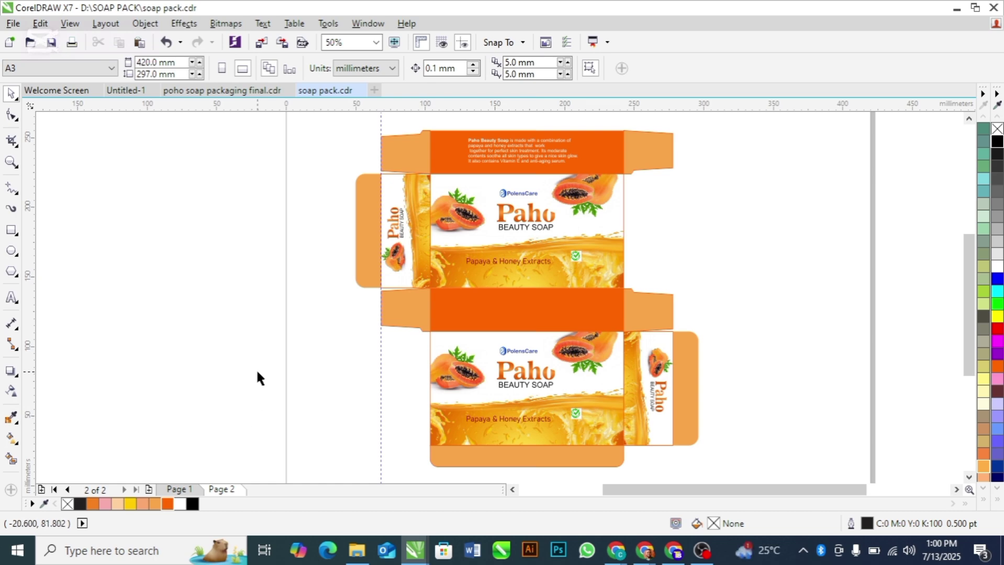
Step: Move the QR code and contact details from beside the page onto the empty orange panel between the front panels
{"action": "scroll", "coordinate": [256, 368], "scroll_direction": "down", "scroll_amount": 2}
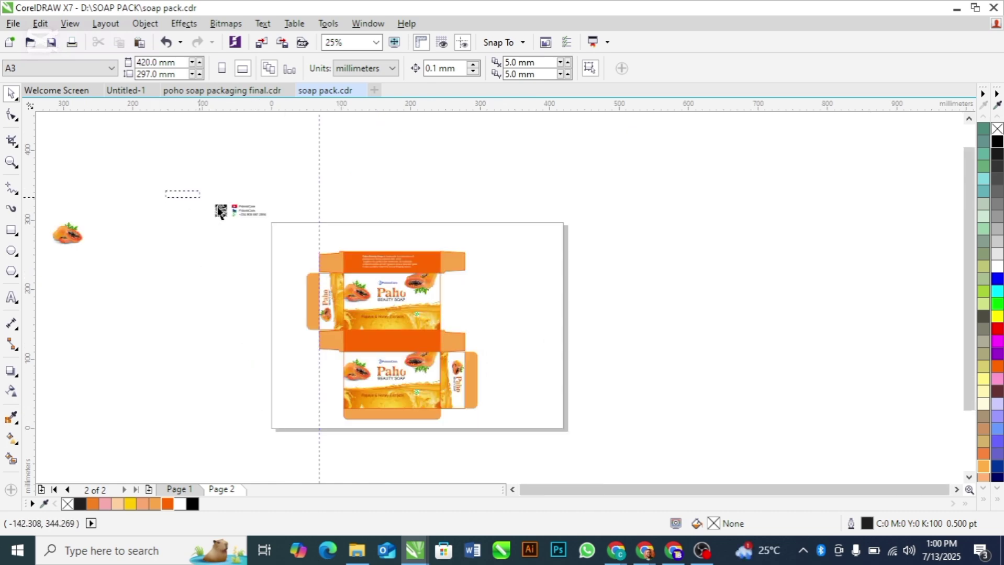
{"action": "left_click_drag", "start_coordinate": [200, 192], "coordinate": [278, 227]}
{"action": "left_click_drag", "start_coordinate": [230, 206], "coordinate": [385, 338]}
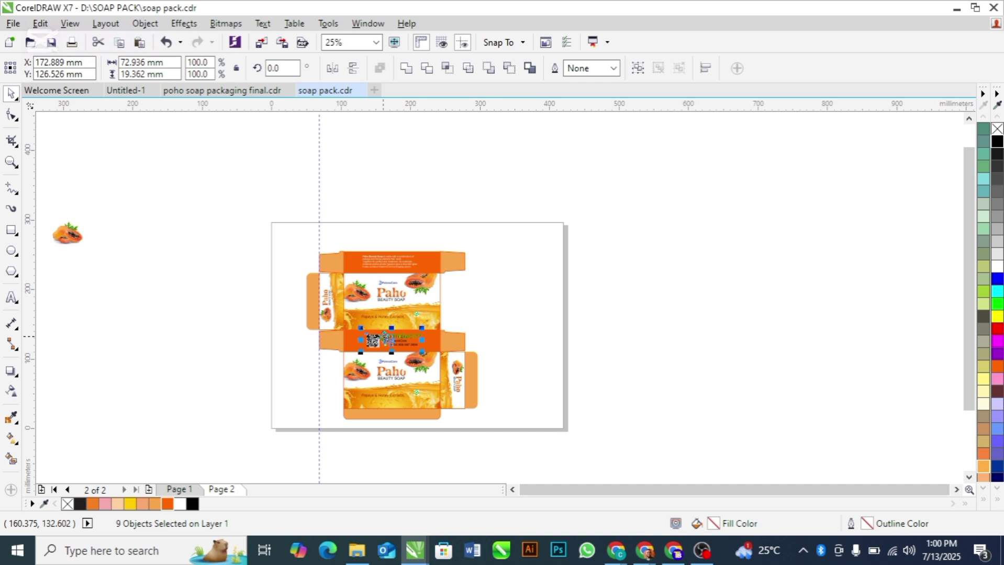
{"action": "key", "text": "z"}
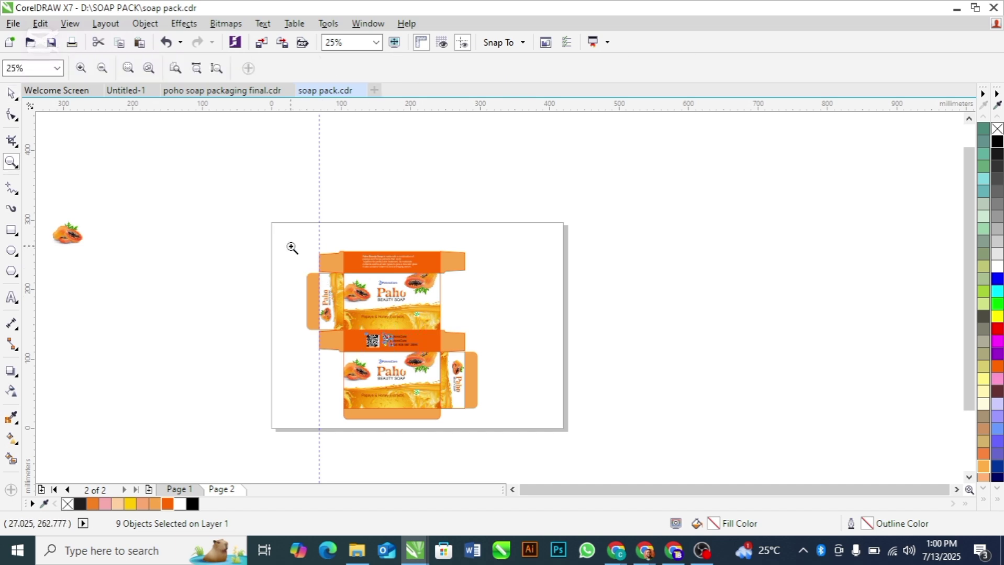
{"action": "left_click_drag", "start_coordinate": [291, 246], "coordinate": [506, 421]}
{"action": "key", "text": "space"}
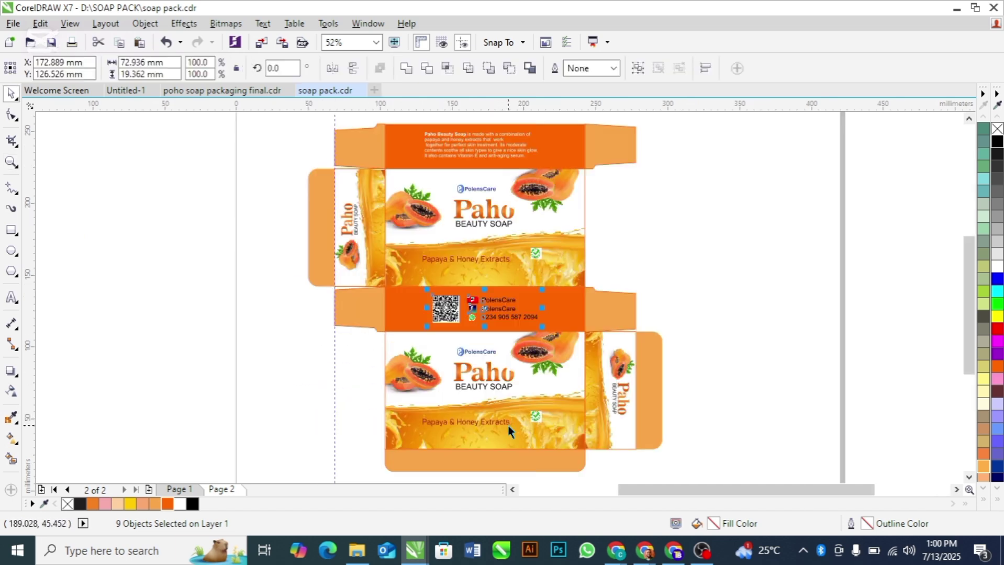
{"action": "left_click", "coordinate": [801, 333]}
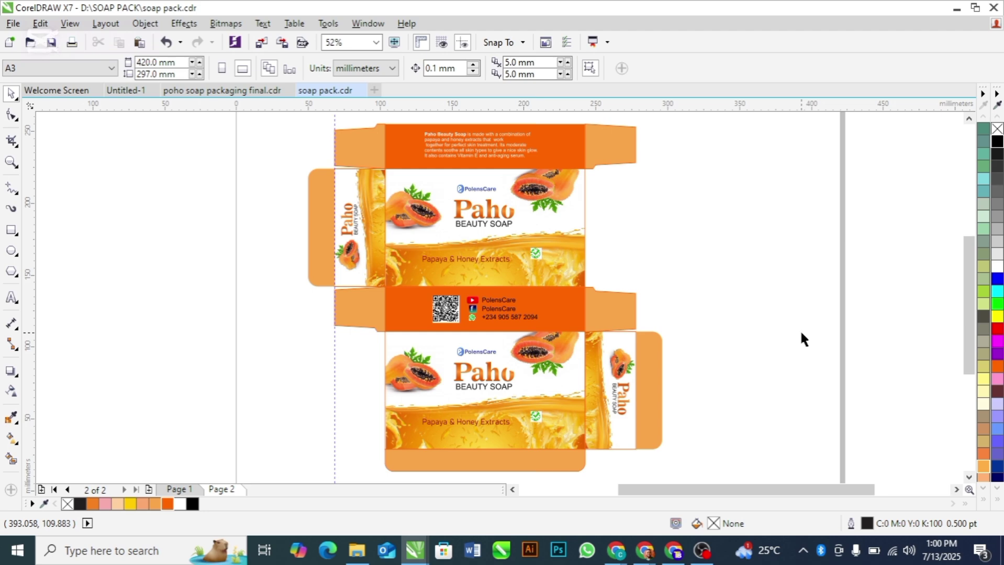
Step: Compare the assembled layout with the side-by-side arrangement in poho soap packaging final.cdr
{"action": "scroll", "coordinate": [801, 333], "scroll_direction": "down", "scroll_amount": 2}
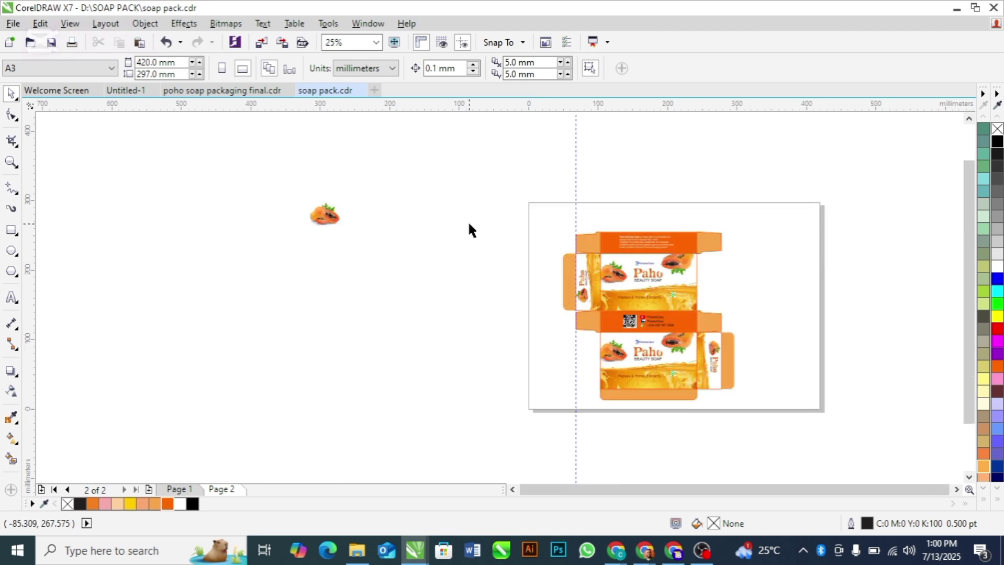
{"action": "left_click", "coordinate": [251, 90]}
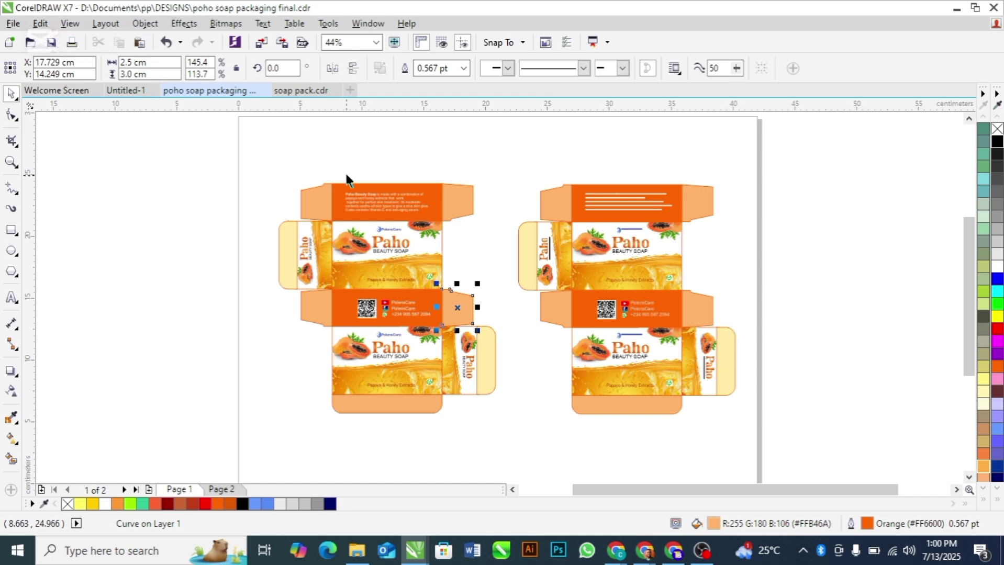
{"action": "left_click", "coordinate": [301, 90]}
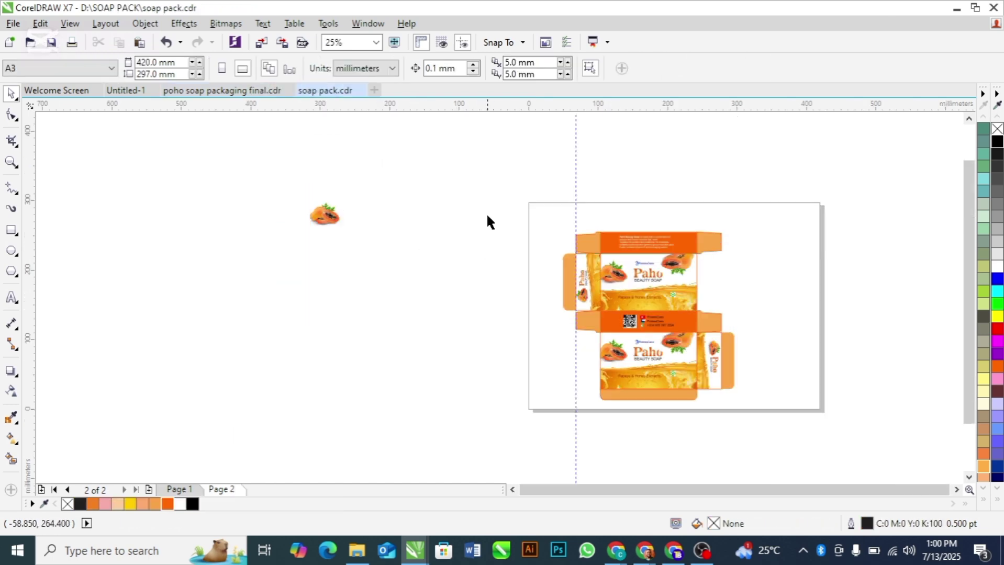
{"action": "left_click_drag", "start_coordinate": [482, 208], "coordinate": [783, 426]}
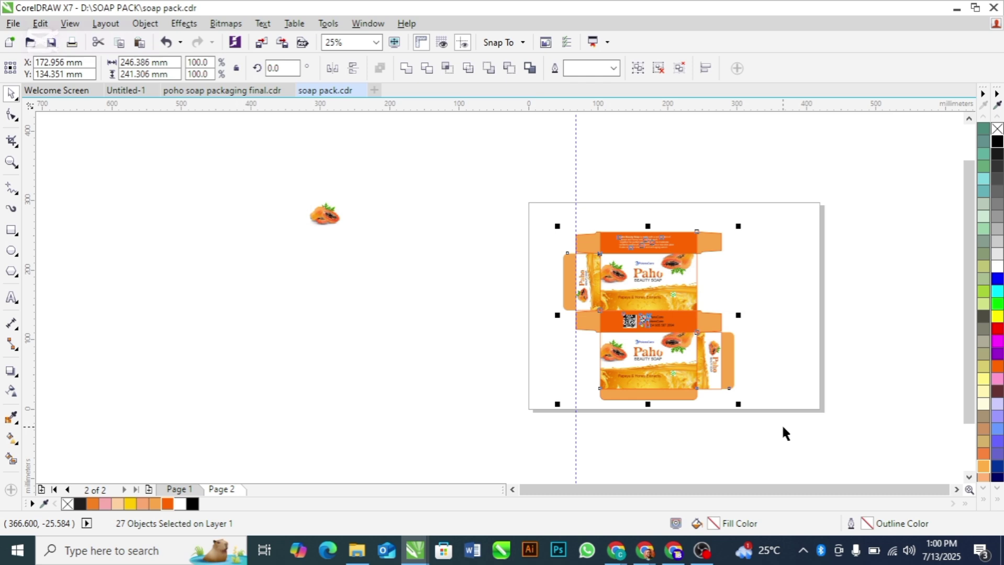
{"action": "left_click", "coordinate": [403, 324]}
{"action": "left_click", "coordinate": [258, 91]}
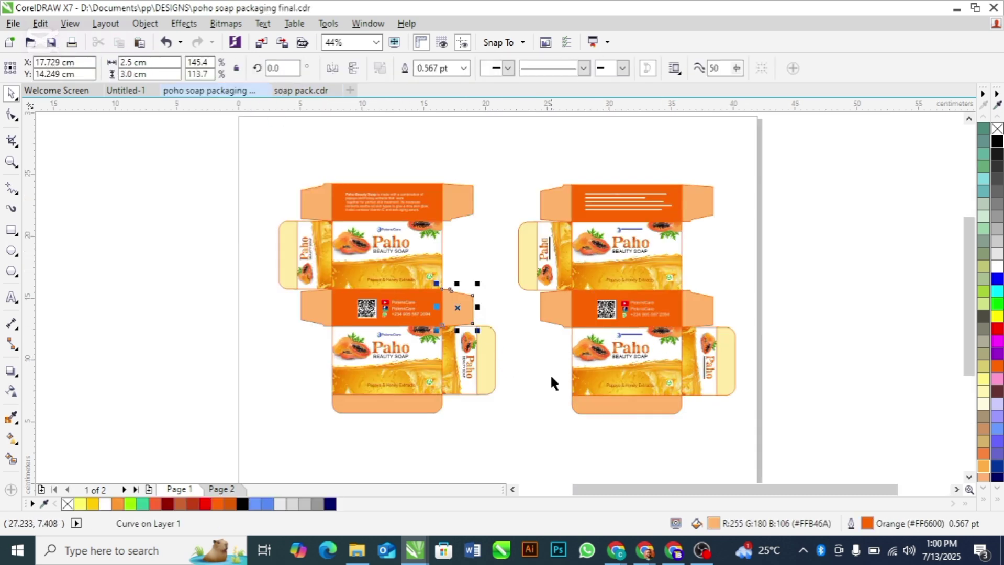
{"action": "left_click", "coordinate": [316, 92]}
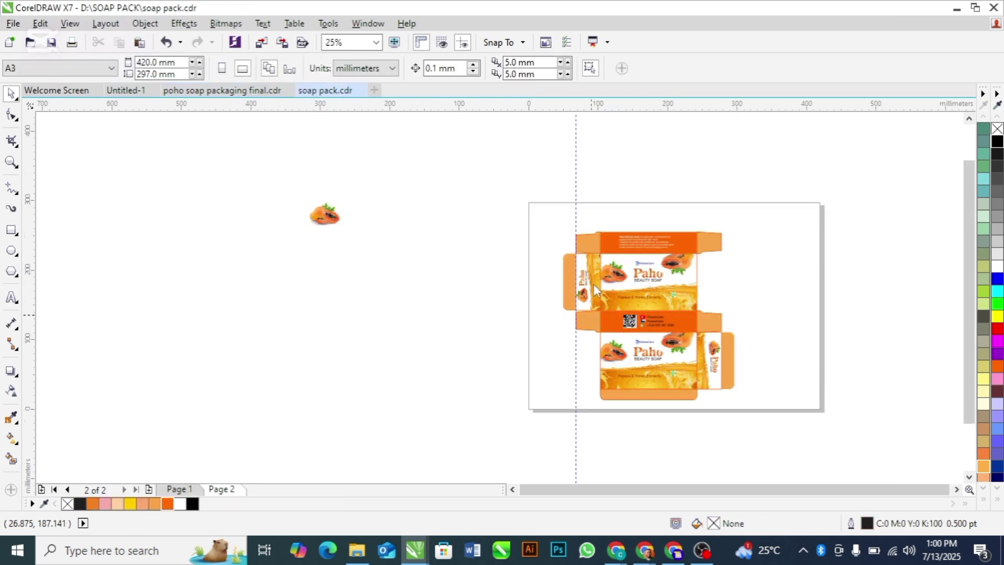
Step: Group all parts of the packaging layout and place a duplicate of the group beside the original
{"action": "left_click_drag", "start_coordinate": [526, 207], "coordinate": [783, 420]}
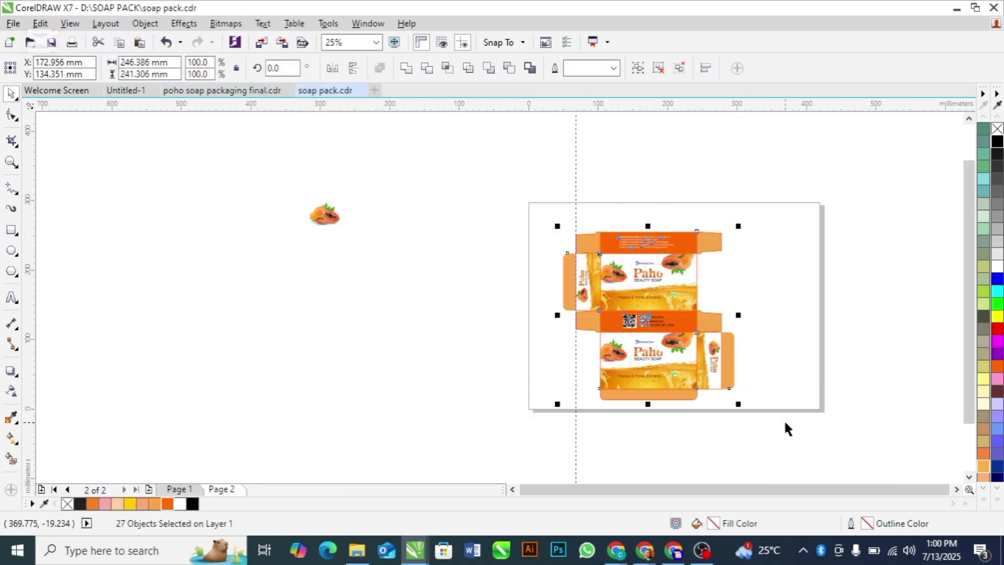
{"action": "key", "text": "ctrl+g"}
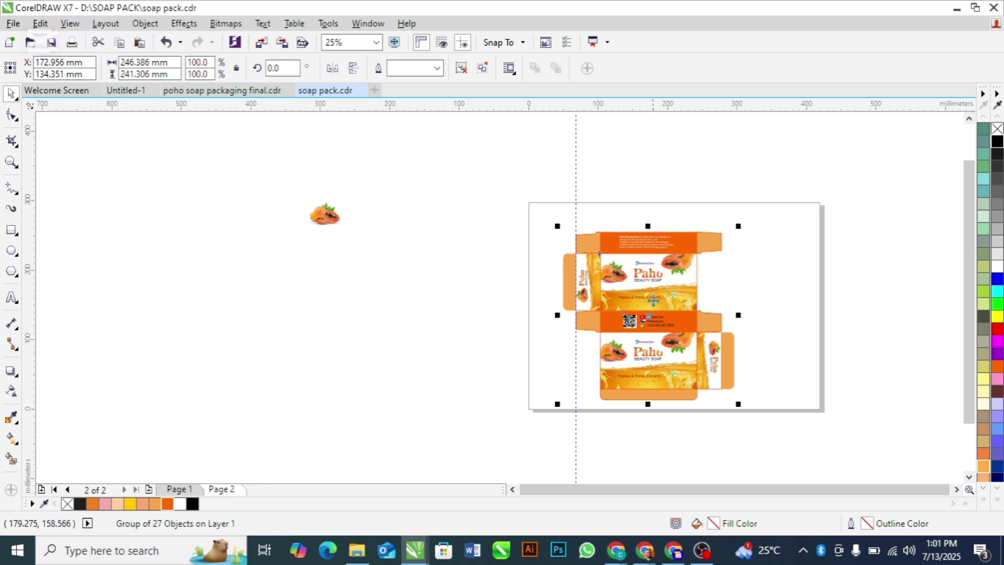
{"action": "left_click_drag", "start_coordinate": [652, 301], "coordinate": [454, 287]}
{"action": "left_click", "coordinate": [288, 316]}
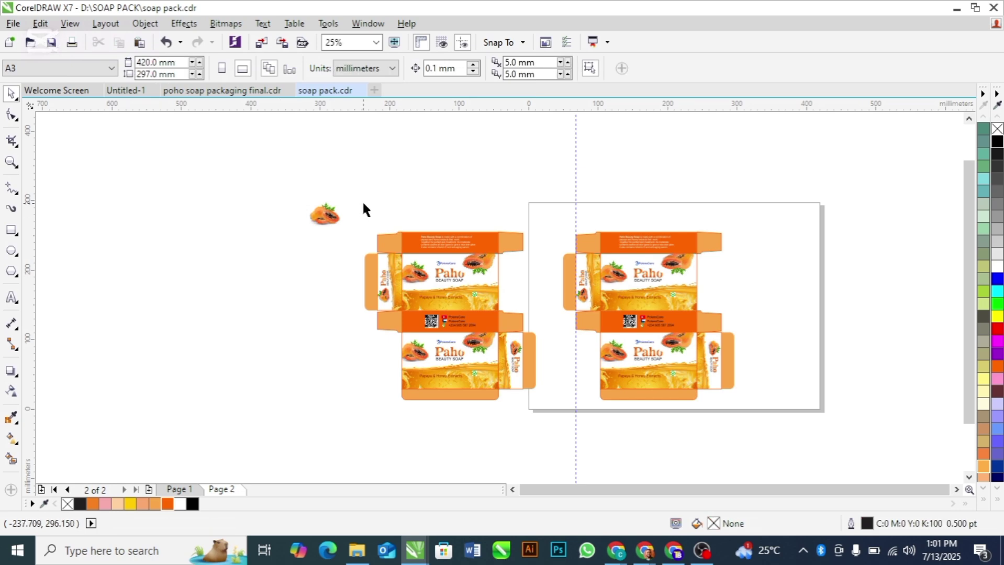
Step: Move both packaging layouts onto the A3 page and bring the two copies closer together
{"action": "left_click_drag", "start_coordinate": [362, 200], "coordinate": [846, 425]}
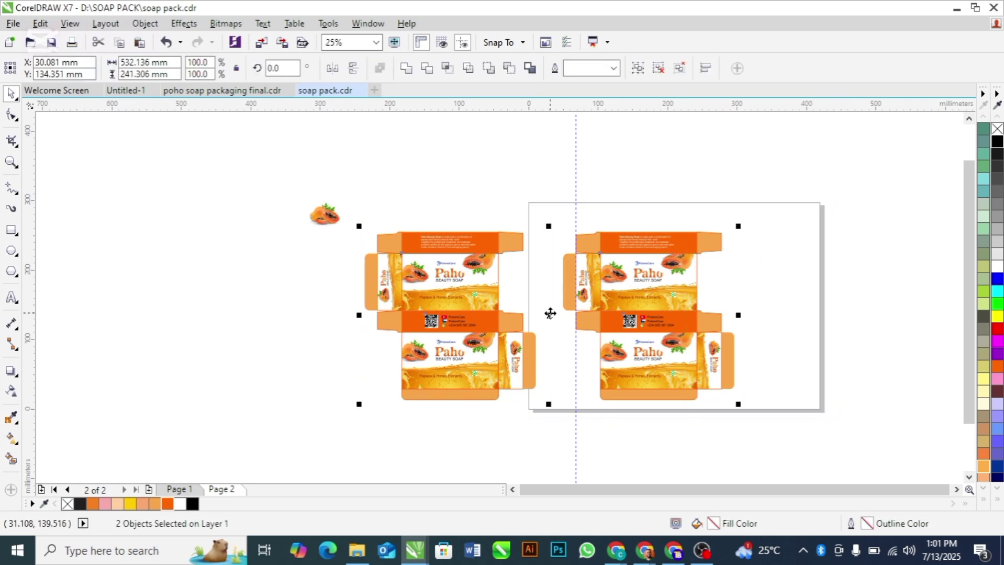
{"action": "left_click_drag", "start_coordinate": [550, 313], "coordinate": [657, 310]}
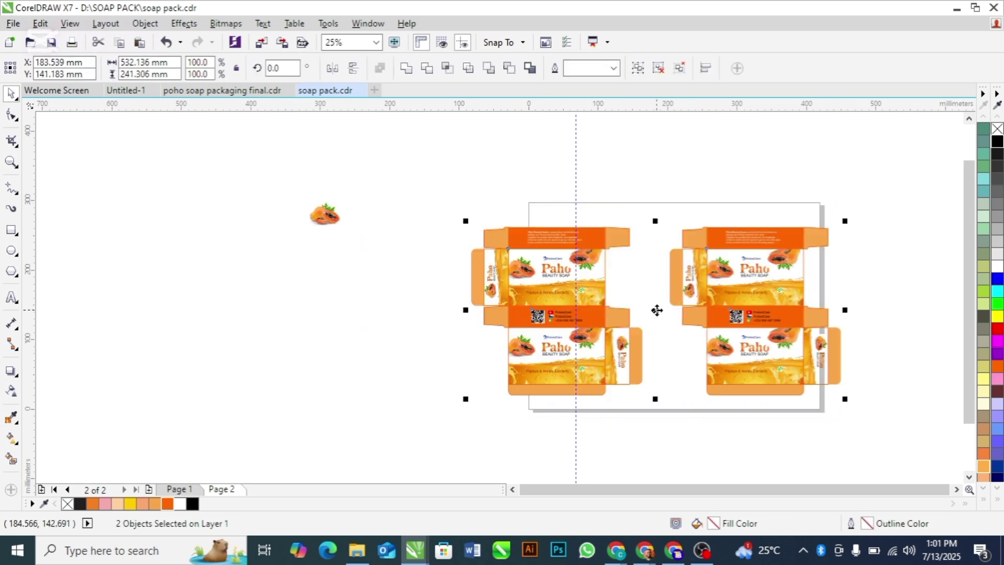
{"action": "left_click_drag", "start_coordinate": [891, 196], "coordinate": [656, 442]}
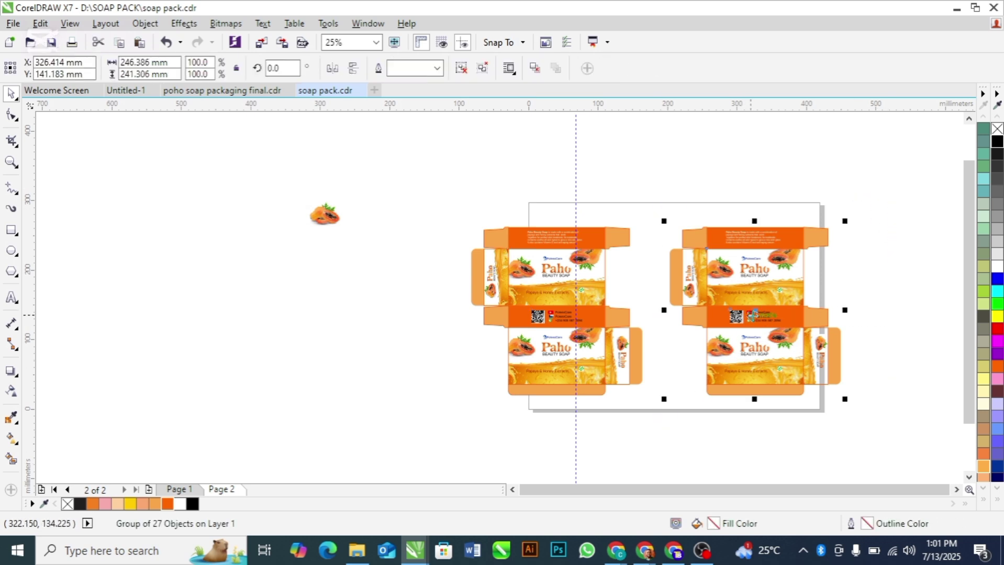
{"action": "left_click_drag", "start_coordinate": [753, 314], "coordinate": [731, 314]}
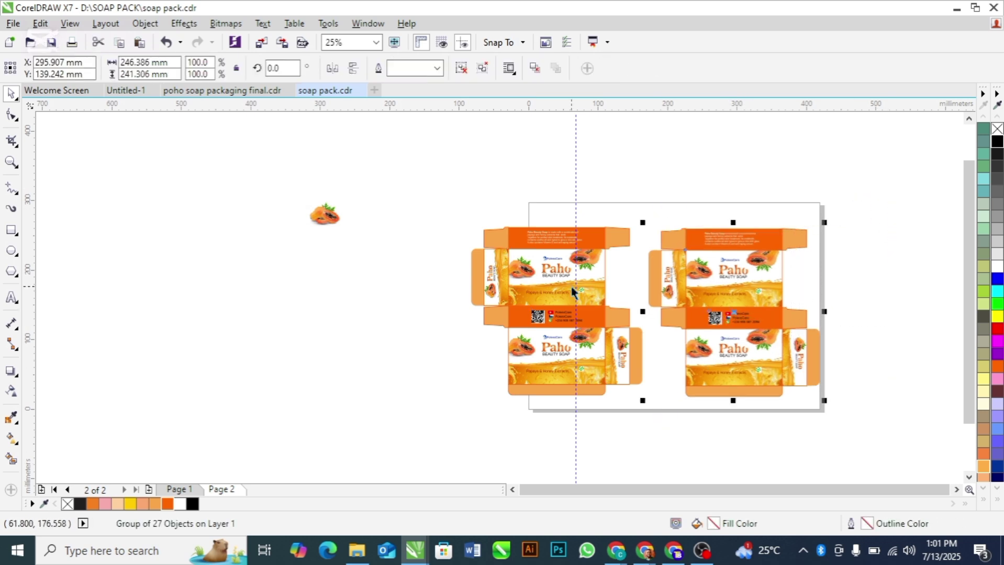
{"action": "left_click_drag", "start_coordinate": [441, 220], "coordinate": [664, 408]}
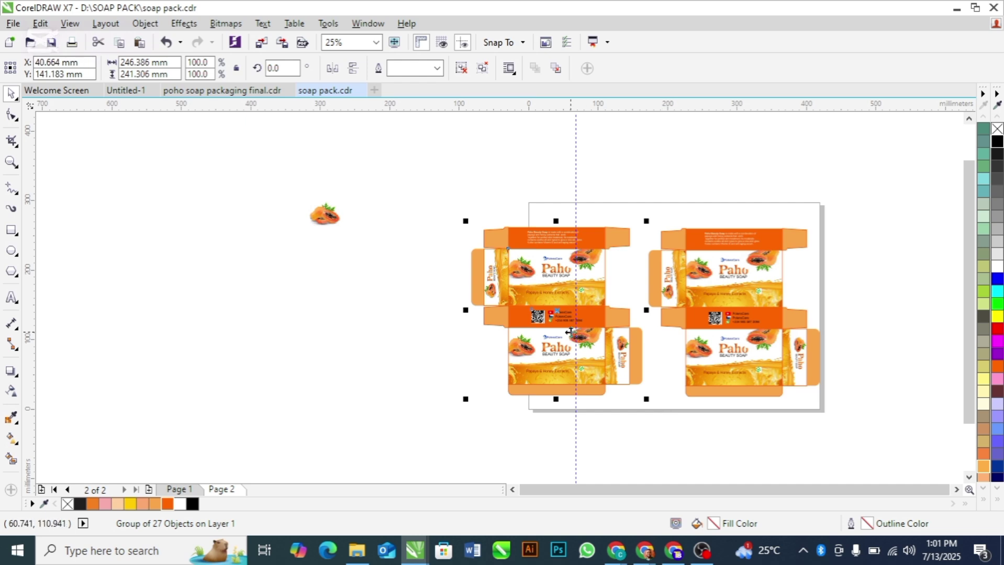
{"action": "left_click_drag", "start_coordinate": [570, 332], "coordinate": [595, 339]}
{"action": "left_click", "coordinate": [314, 290]}
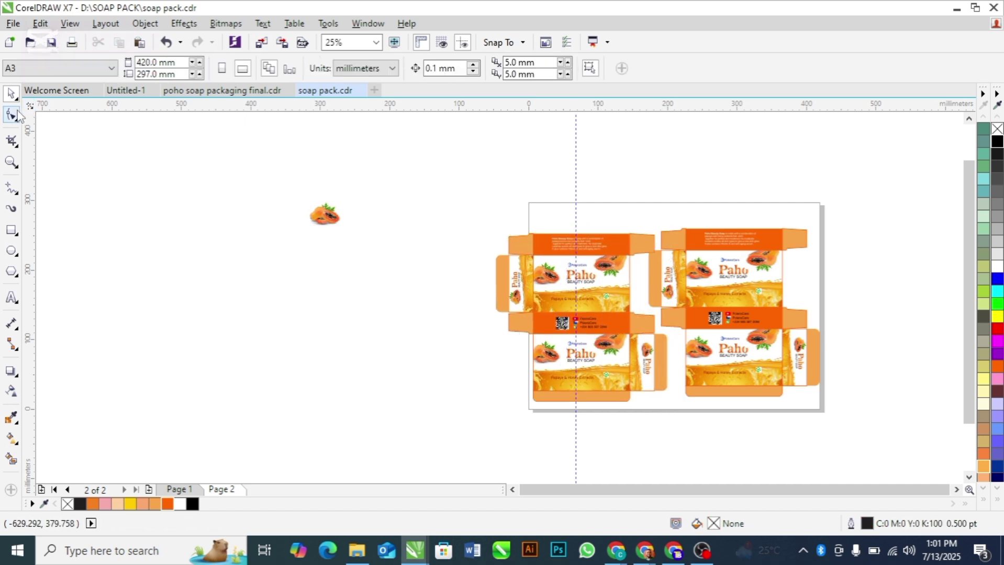
Step: Change the page size to A2 in landscape orientation
{"action": "left_click", "coordinate": [13, 68]}
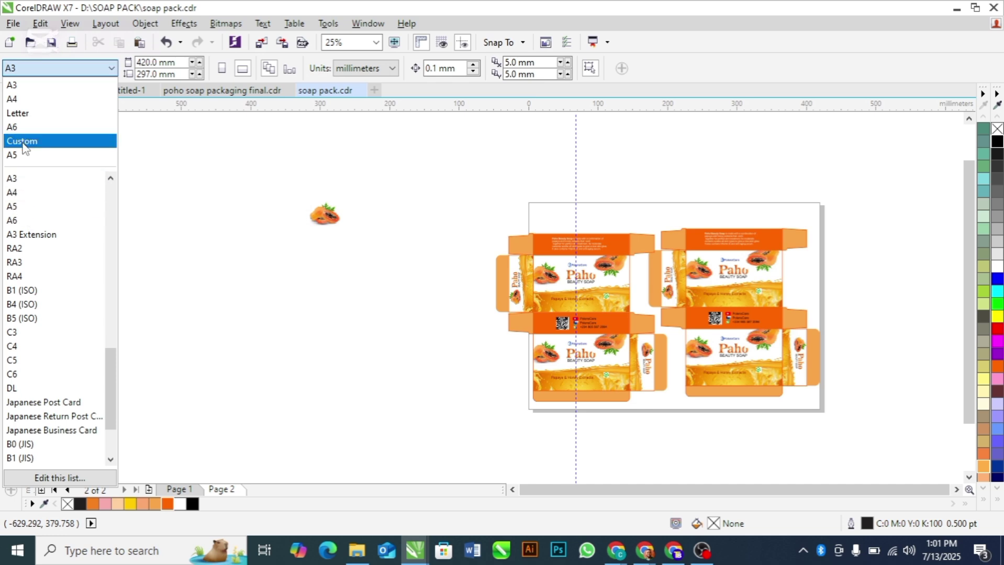
{"action": "scroll", "coordinate": [111, 331], "scroll_direction": "up", "scroll_amount": 6}
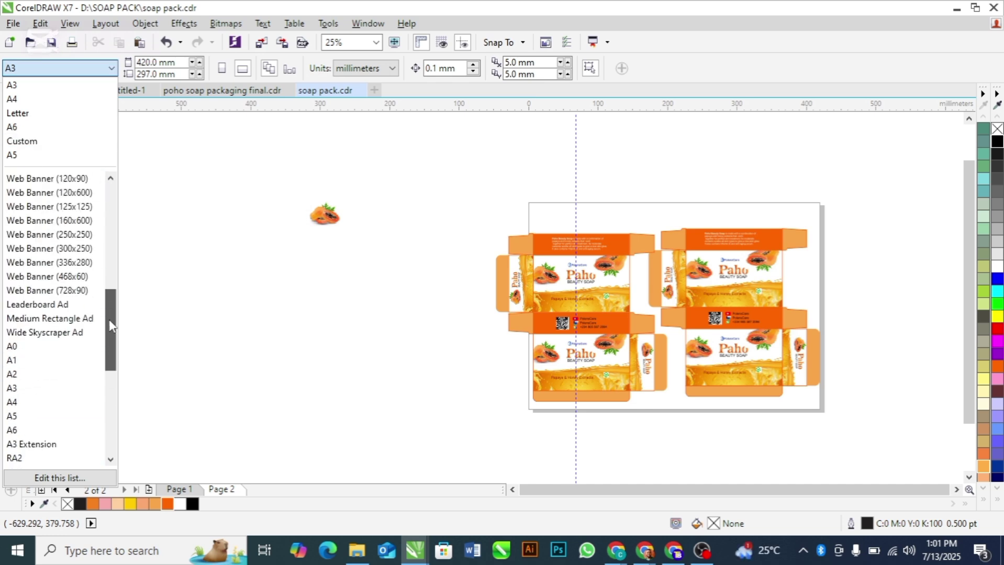
{"action": "left_click_drag", "start_coordinate": [111, 330], "coordinate": [111, 344]}
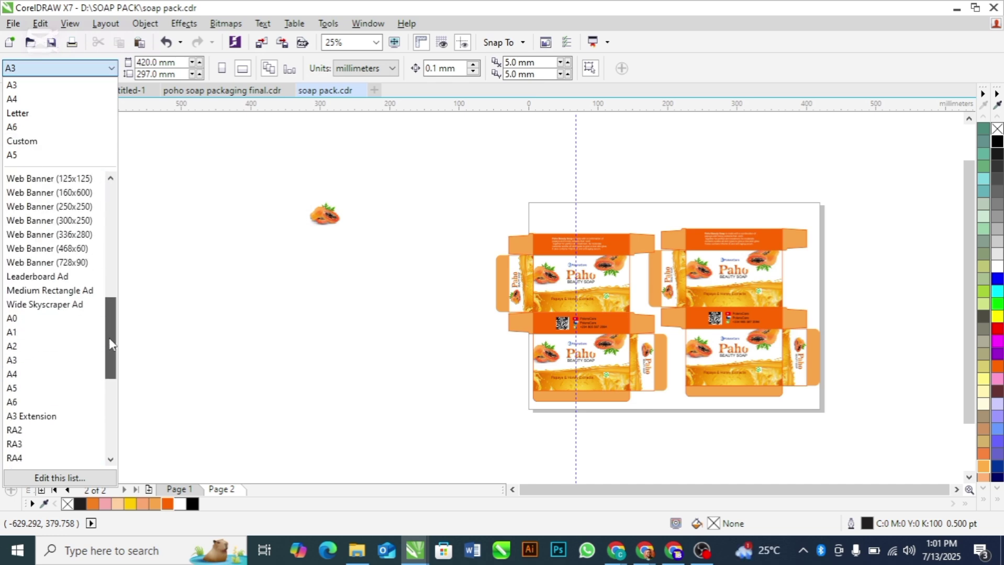
{"action": "left_click", "coordinate": [52, 346]}
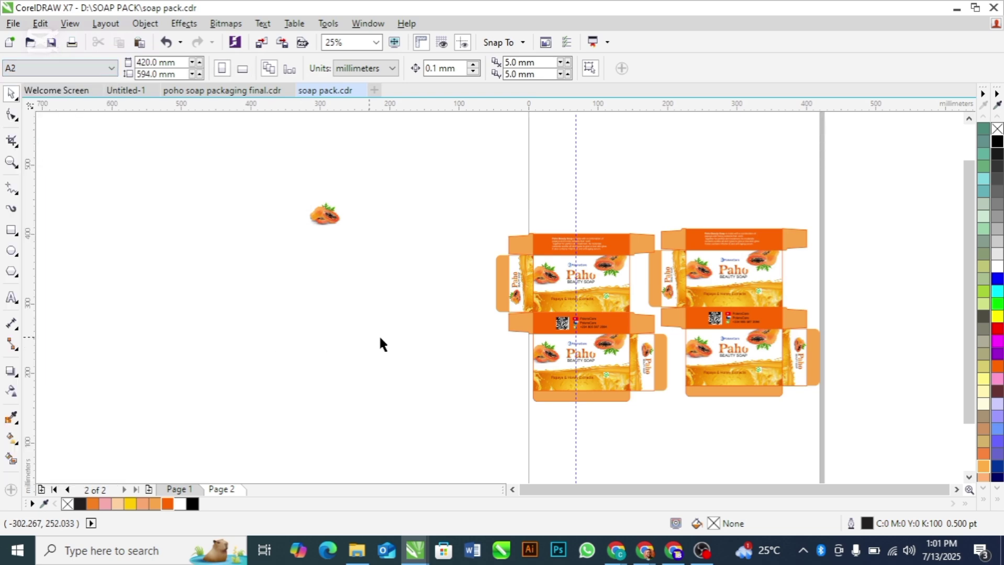
{"action": "left_click", "coordinate": [242, 69]}
Step: Spread the two packaging layouts farther apart within the A2 page
{"action": "left_click_drag", "start_coordinate": [399, 161], "coordinate": [672, 412]}
{"action": "left_click_drag", "start_coordinate": [590, 319], "coordinate": [576, 320]}
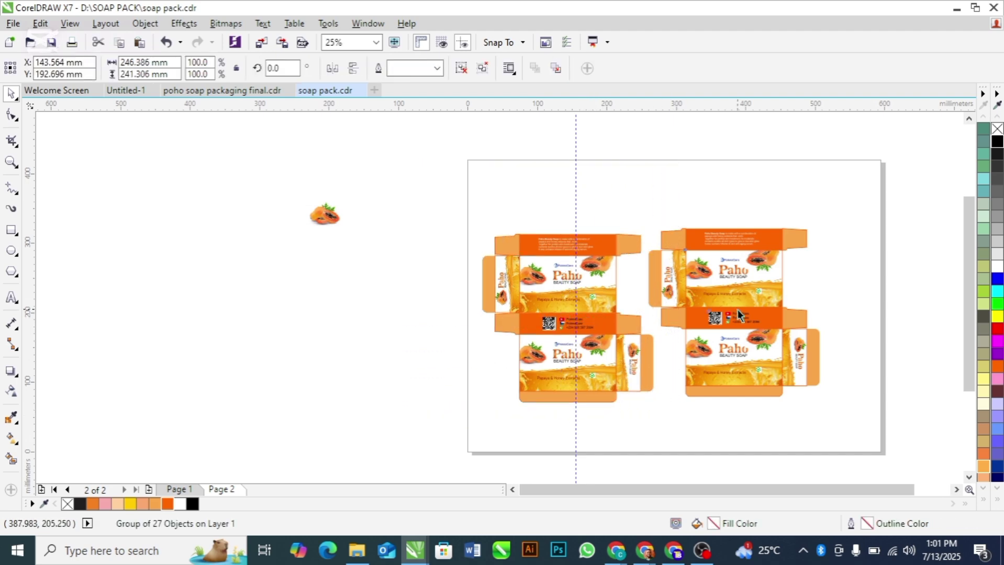
{"action": "left_click_drag", "start_coordinate": [737, 313], "coordinate": [773, 311]}
{"action": "left_click", "coordinate": [597, 320]}
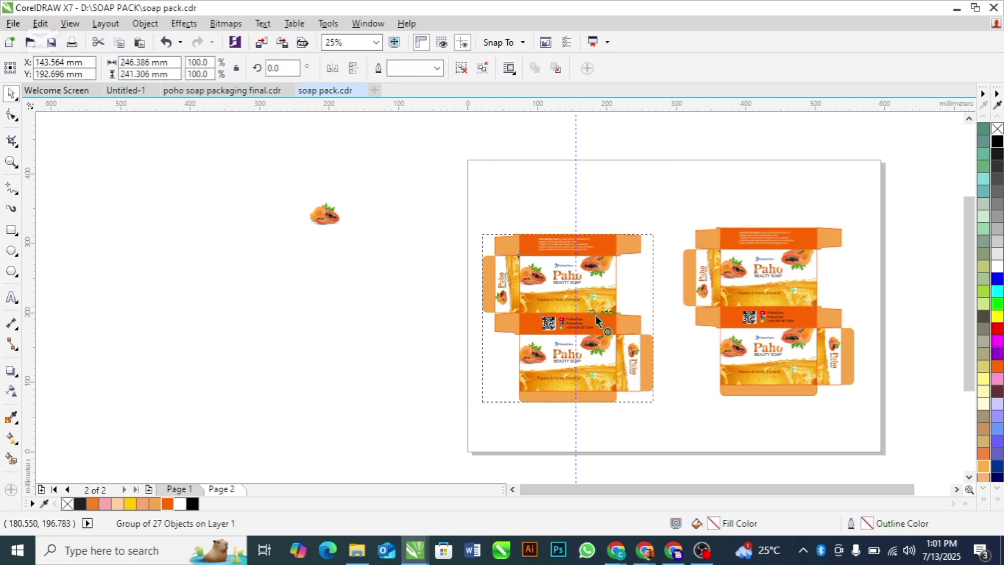
Step: Delete the leftover papaya image beside the page
{"action": "left_click_drag", "start_coordinate": [299, 328], "coordinate": [311, 210]}
{"action": "left_click", "coordinate": [310, 209]}
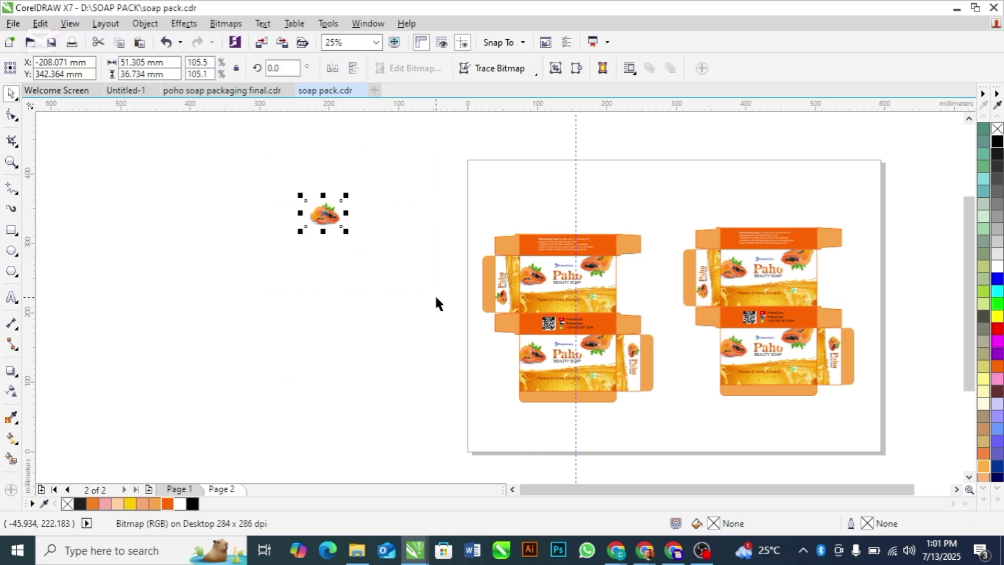
{"action": "key", "text": "Delete"}
Step: Check Page 1 of the document, then examine the panels, flaps and side-by-side layouts up close in poho soap packaging final.cdr
{"action": "key", "text": "z"}
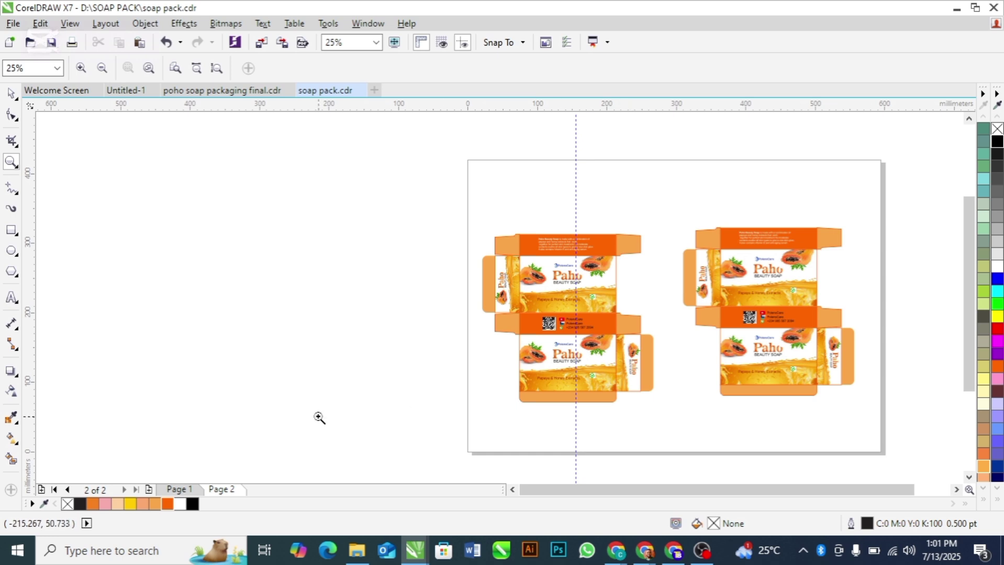
{"action": "left_click", "coordinate": [178, 489]}
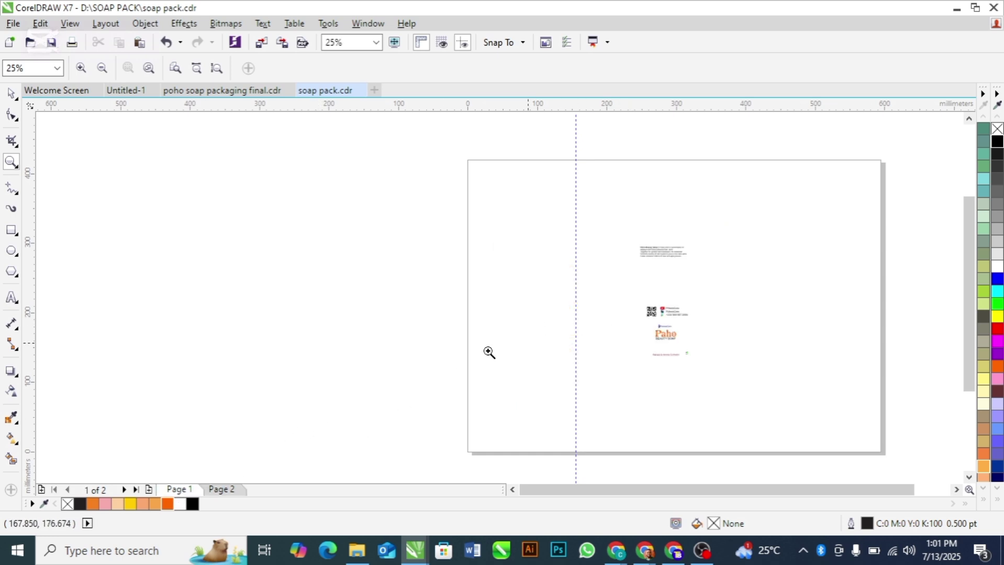
{"action": "left_click", "coordinate": [222, 90]}
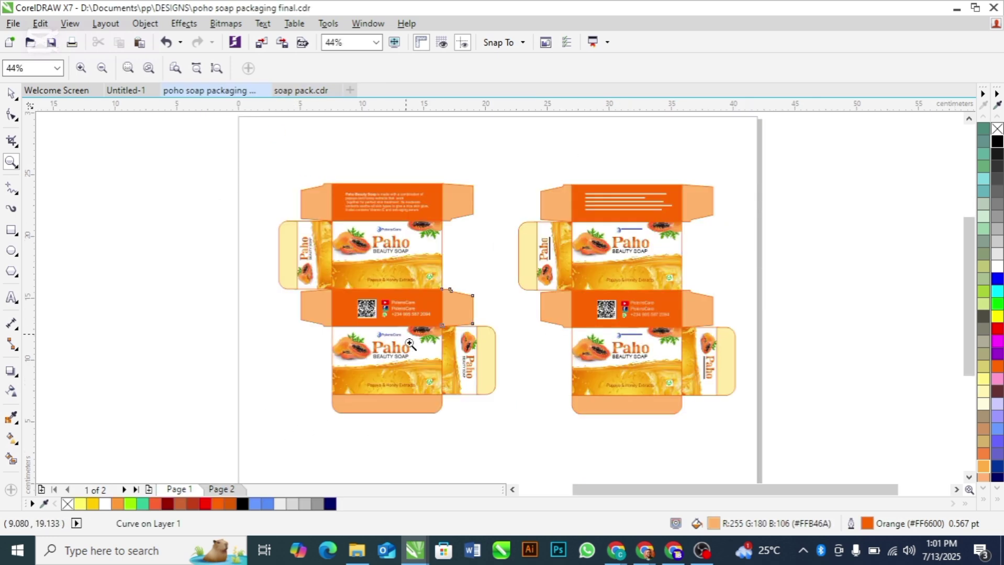
{"action": "key", "text": "space"}
{"action": "left_click", "coordinate": [169, 324]}
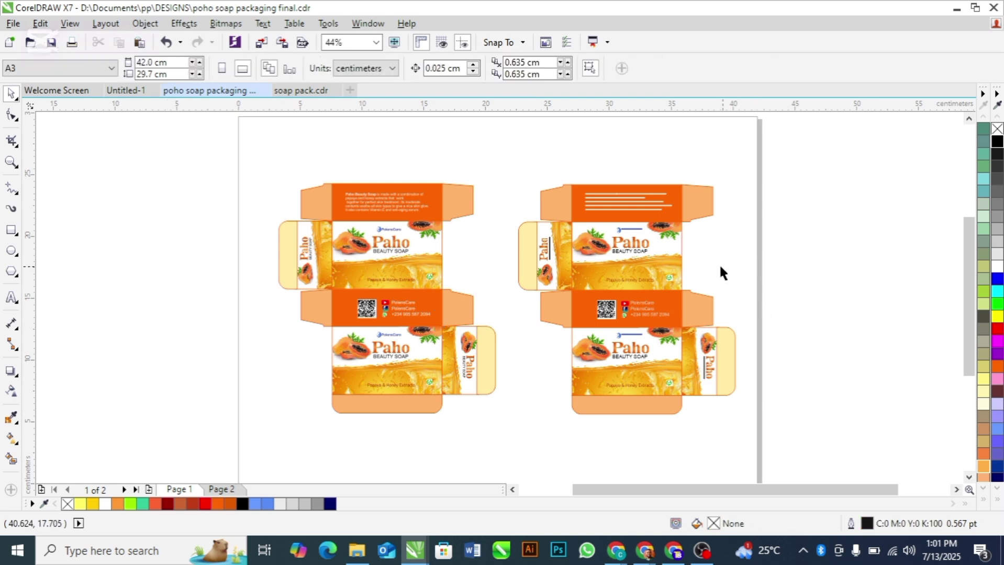
{"action": "key", "text": "z"}
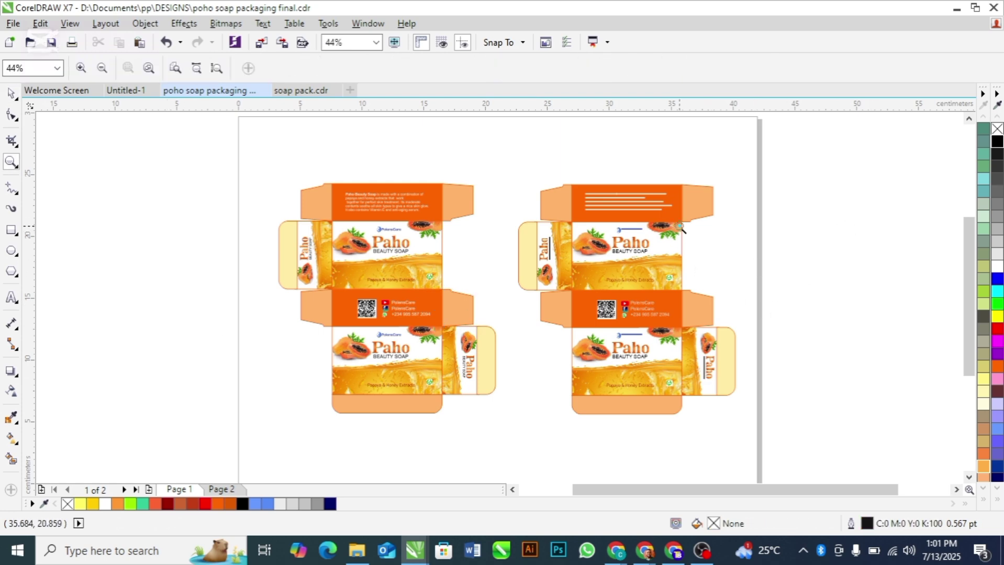
{"action": "left_click_drag", "start_coordinate": [710, 317], "coordinate": [710, 317]}
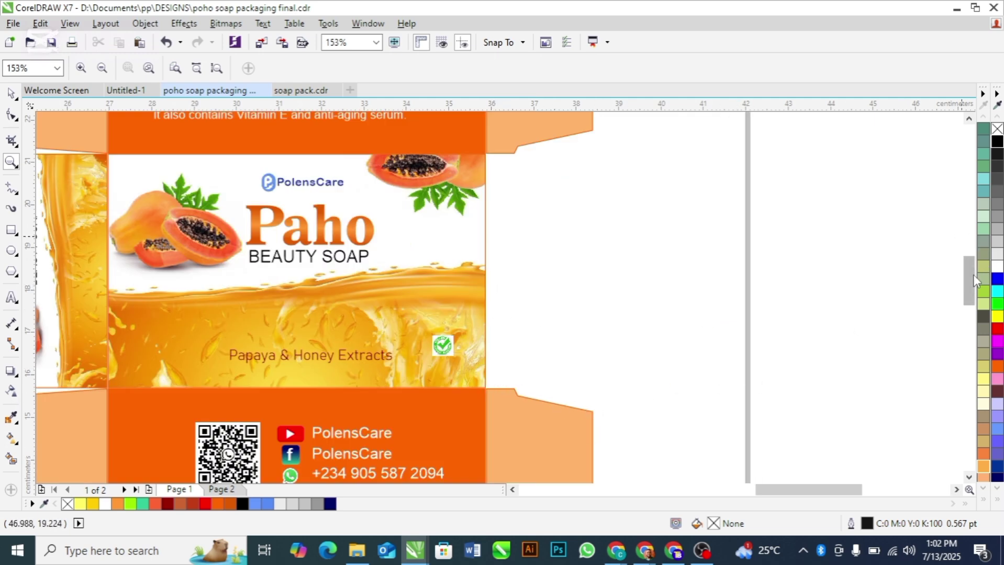
{"action": "left_click_drag", "start_coordinate": [974, 274], "coordinate": [970, 317]}
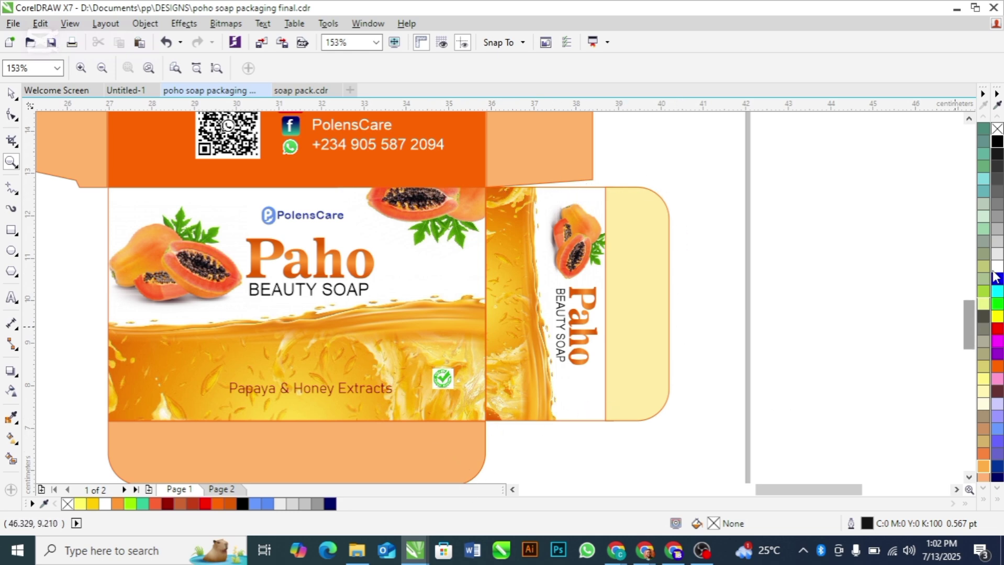
{"action": "left_click", "coordinate": [969, 119]}
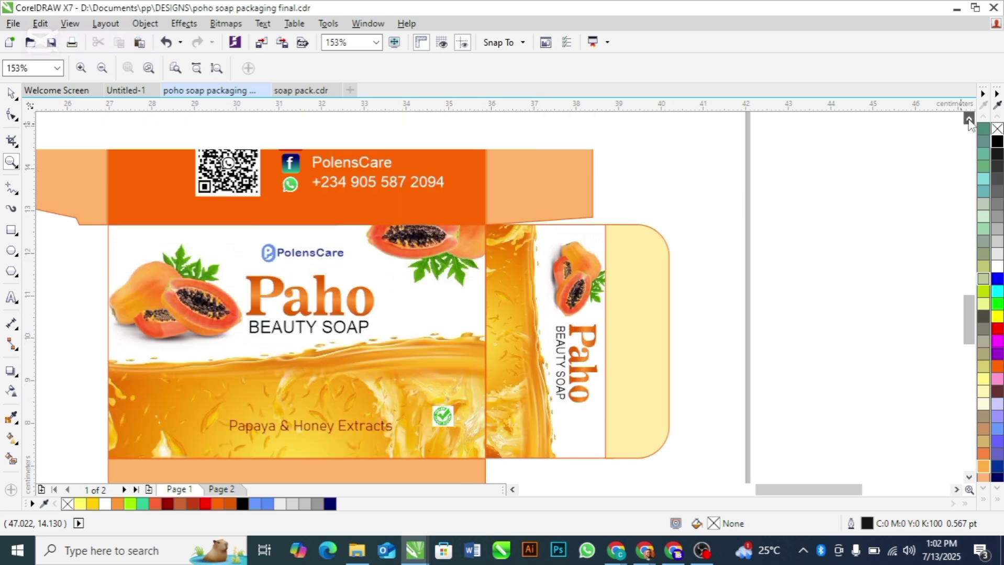
{"action": "key", "text": "F3"}
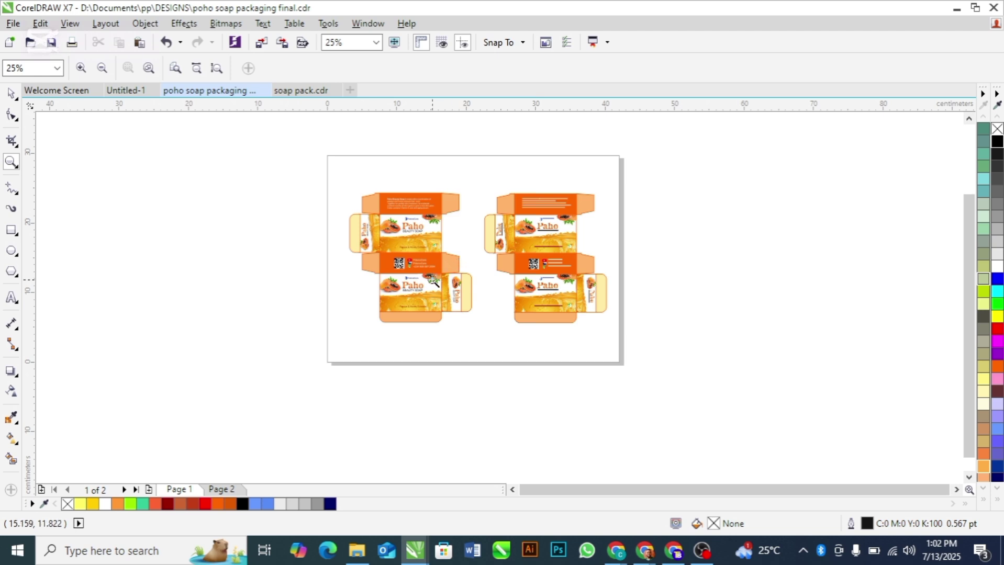
{"action": "left_click_drag", "start_coordinate": [336, 182], "coordinate": [476, 334]}
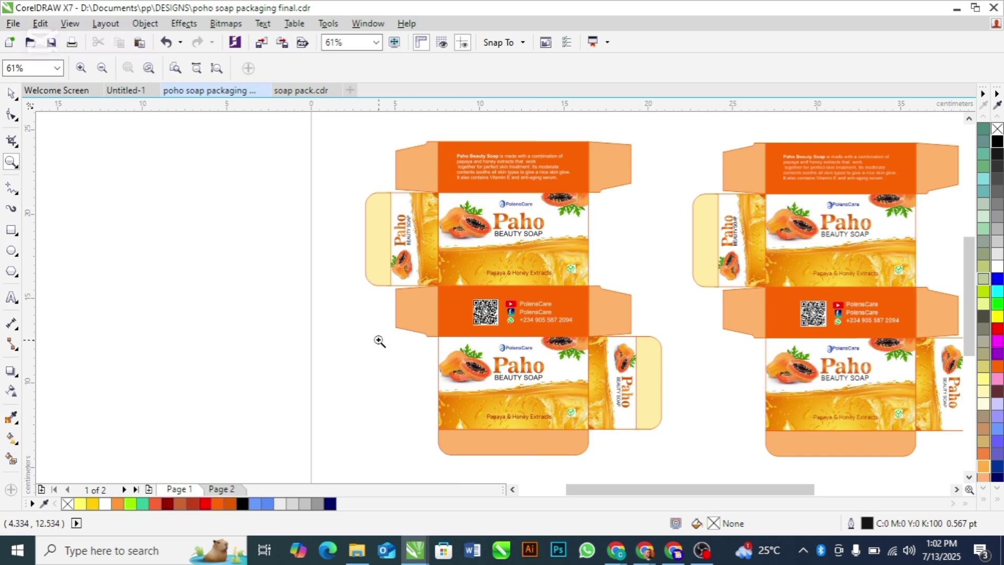
{"action": "left_click_drag", "start_coordinate": [576, 489], "coordinate": [610, 493]}
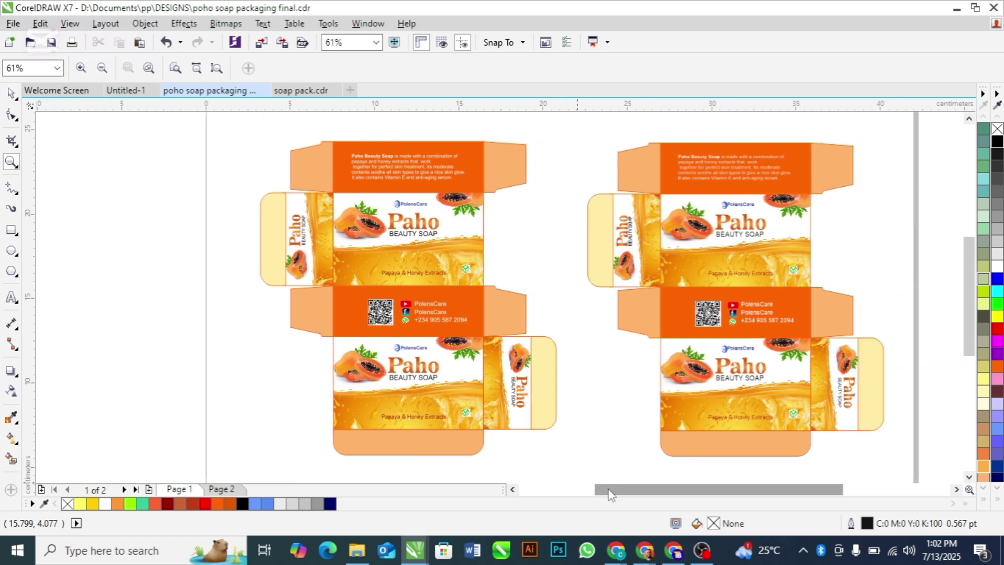